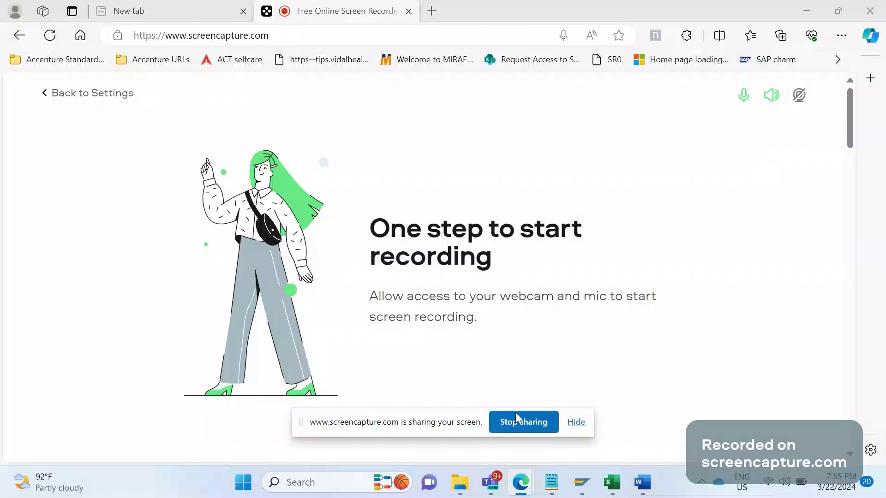
# Hide the screen-sharing notice and switch to Sheet2 of the IDOC creation steps workbook in Excel
pyautogui.click(575, 422)
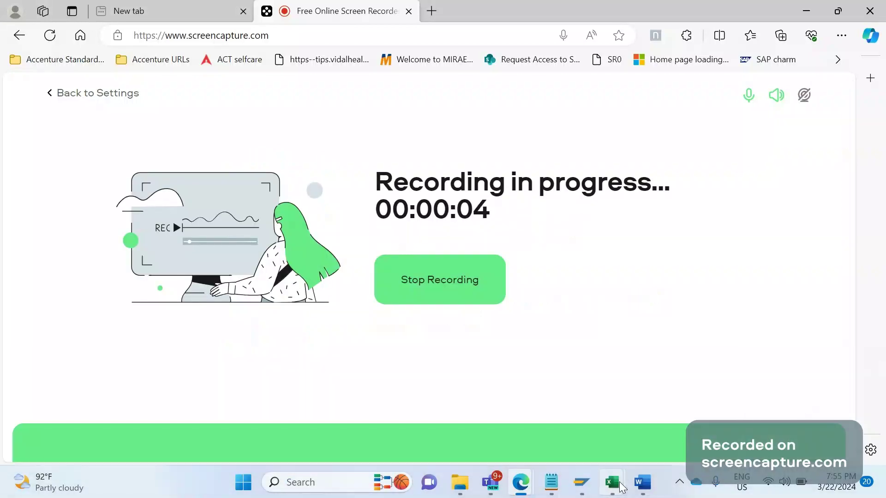
pyautogui.moveTo(622, 487)
pyautogui.click(815, 417)
pyautogui.click(517, 292)
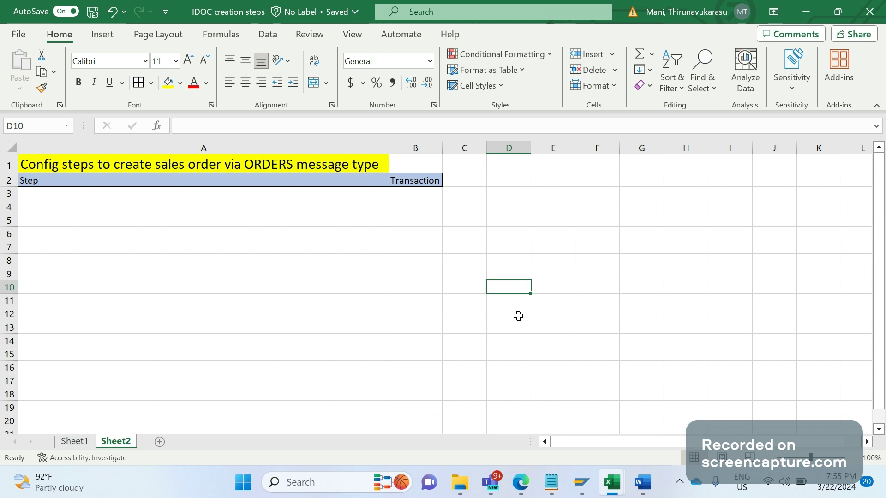
# Append "/850 interface" to the title in cell A1 and autofit column A to the longer text
pyautogui.click(360, 165)
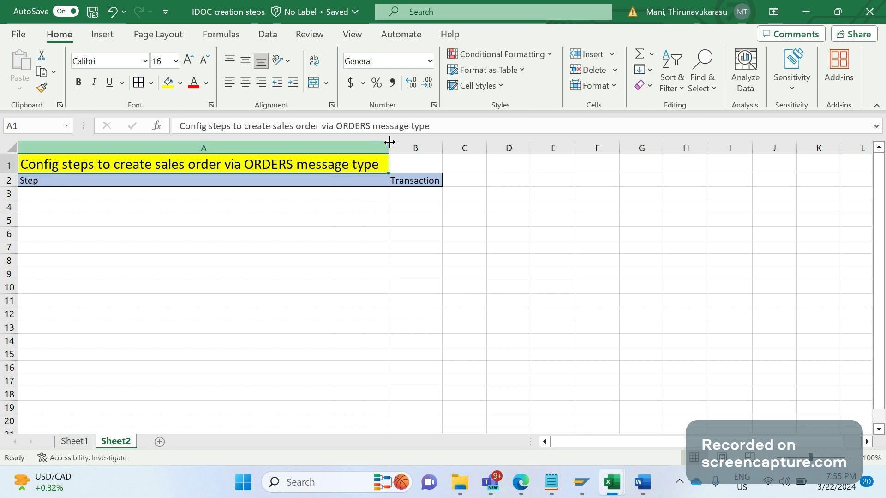
pyautogui.click(451, 128)
pyautogui.write('/85')
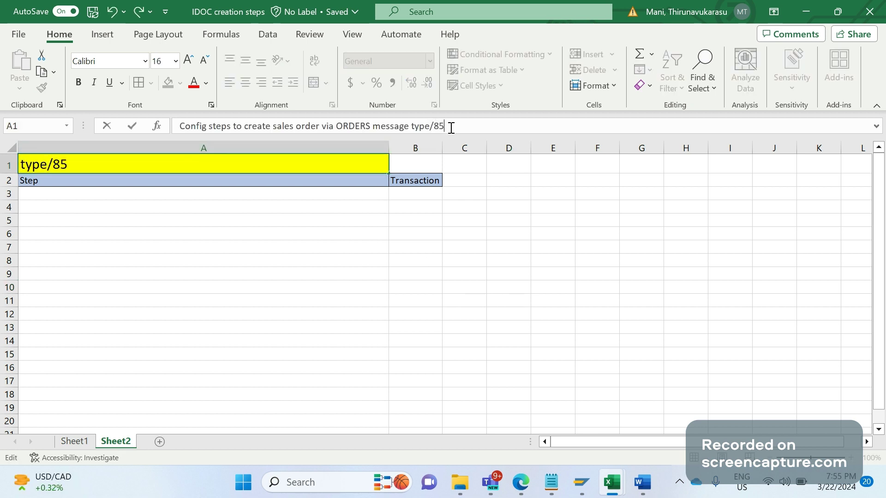
pyautogui.write('0 interface')
pyautogui.press('Return')
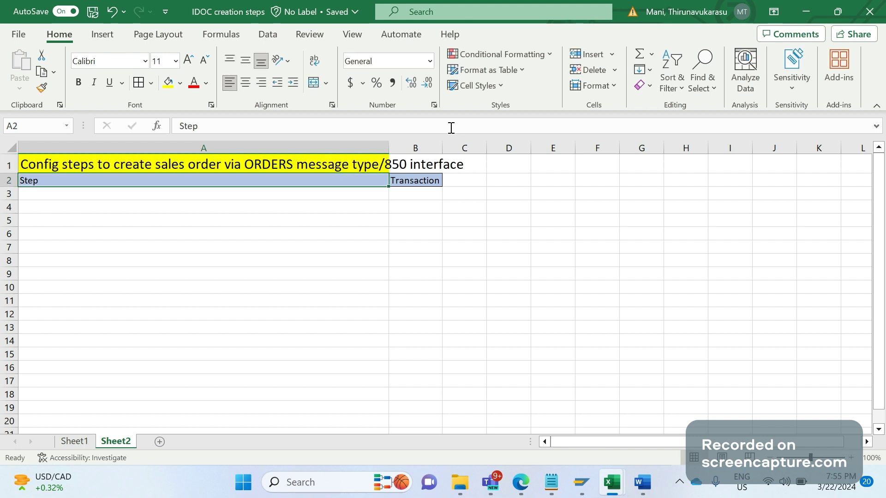
pyautogui.doubleClick(389, 147)
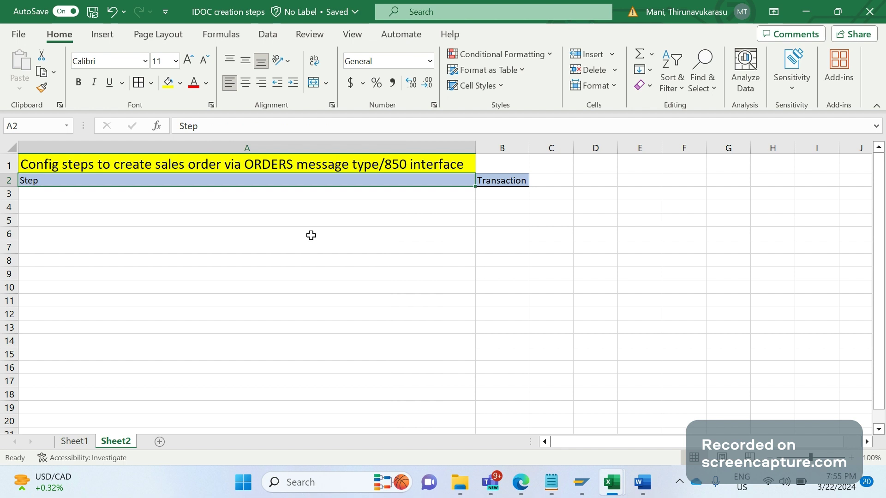
# Enter the step "Create segments" with transaction WE31 in row 3
pyautogui.click(86, 199)
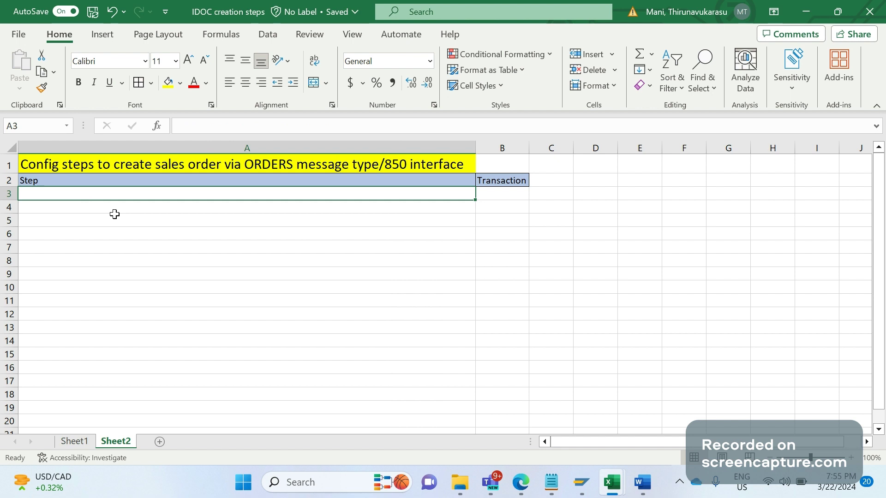
pyautogui.write('Creat')
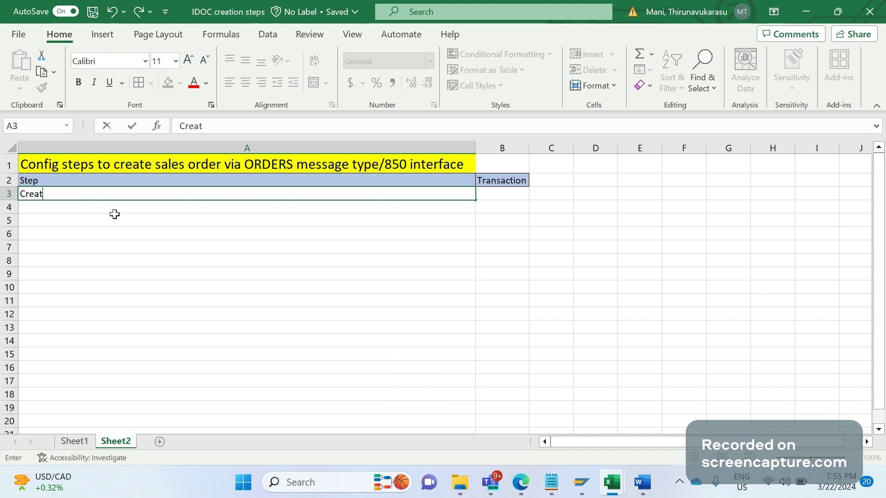
pyautogui.write('e segments')
pyautogui.press('Tab')
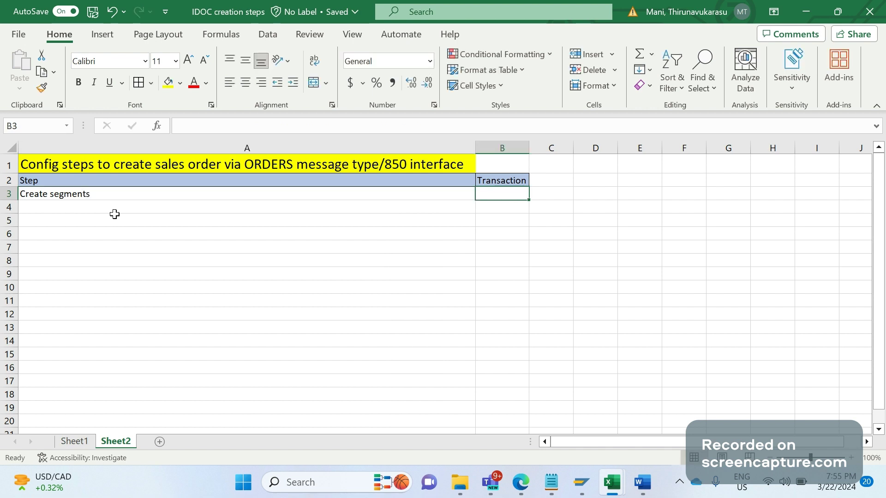
pyautogui.write('WE31')
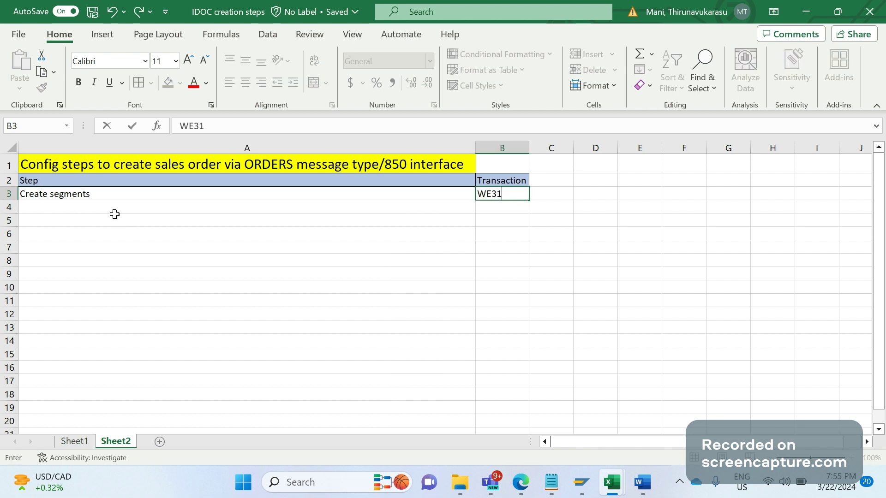
pyautogui.press('Return')
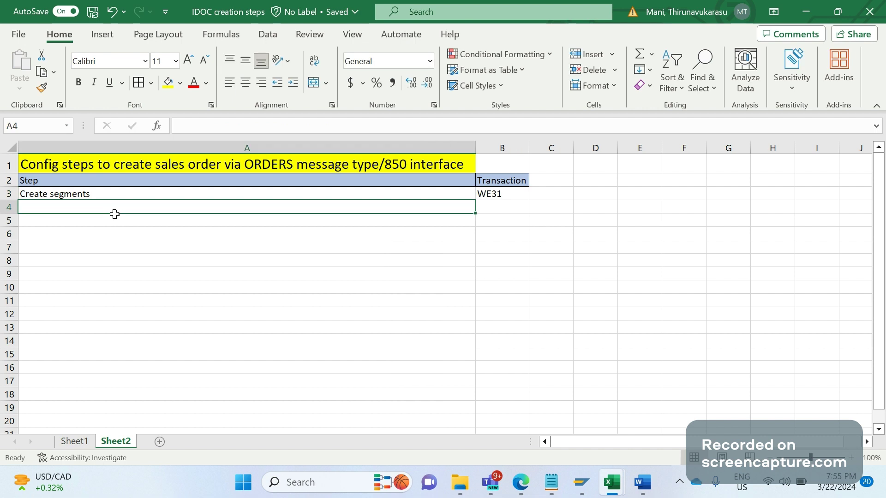
# Enter the step "Message type" with transaction WE81 in row 4
pyautogui.write('M')
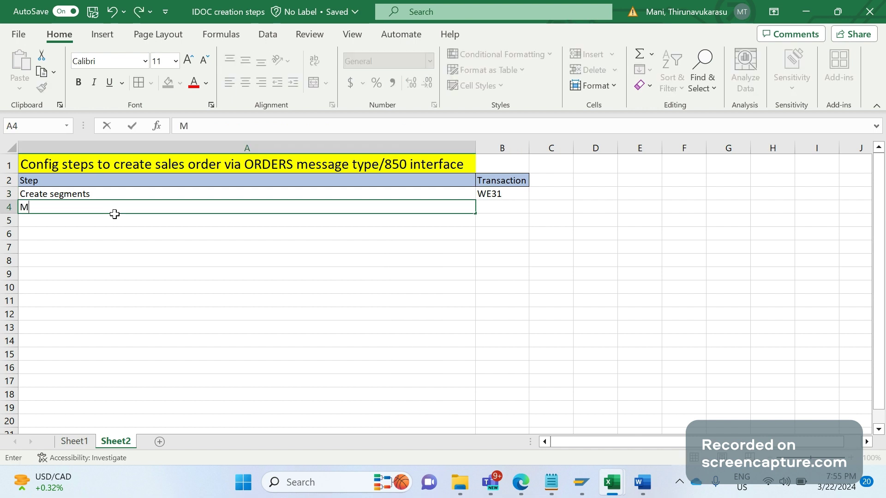
pyautogui.write('essage tyoe')
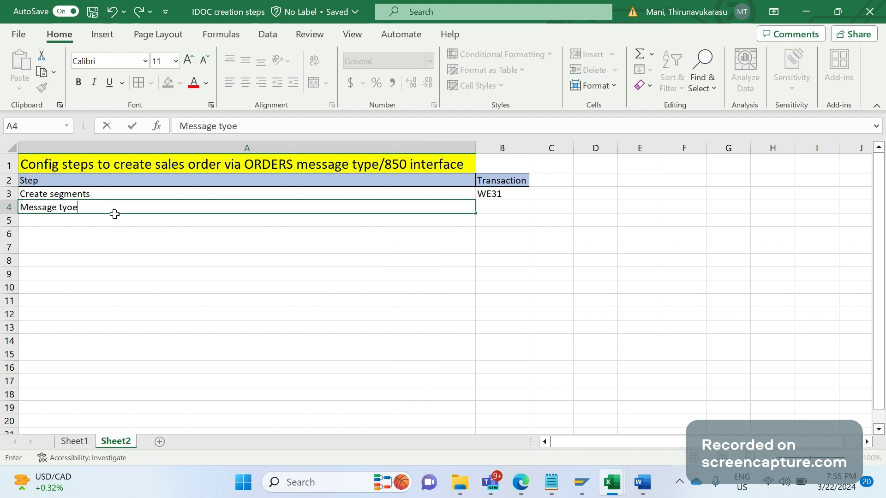
pyautogui.press('BackSpace')
pyautogui.press('BackSpace')
pyautogui.write('pe')
pyautogui.press('Tab')
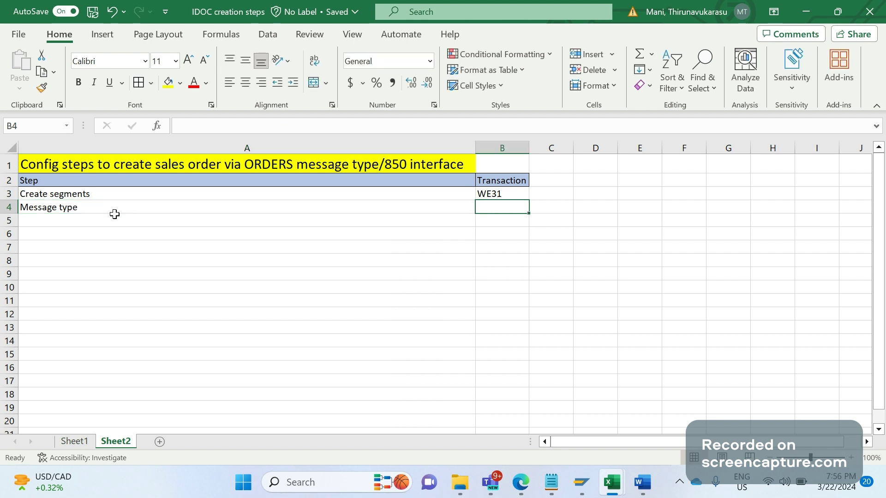
pyautogui.write('WE81')
pyautogui.press('Return')
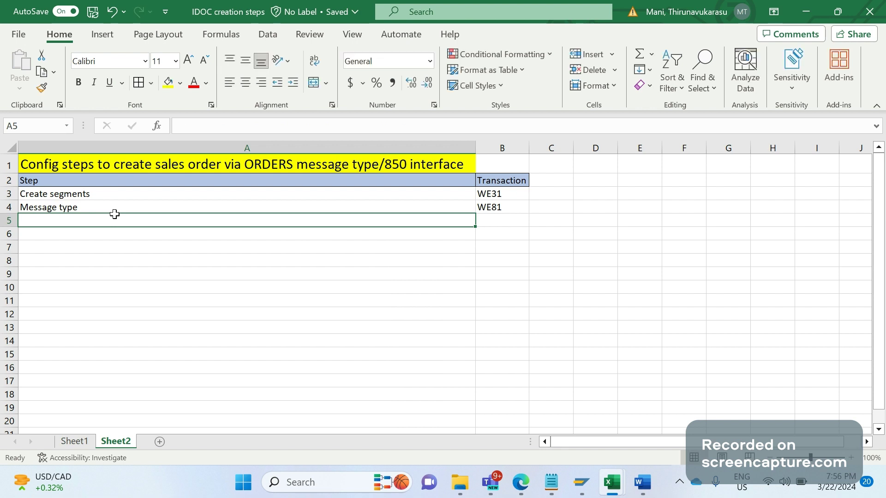
# Enter the step "IDOC type" with transaction WE30 in row 5
pyautogui.write('IDOC')
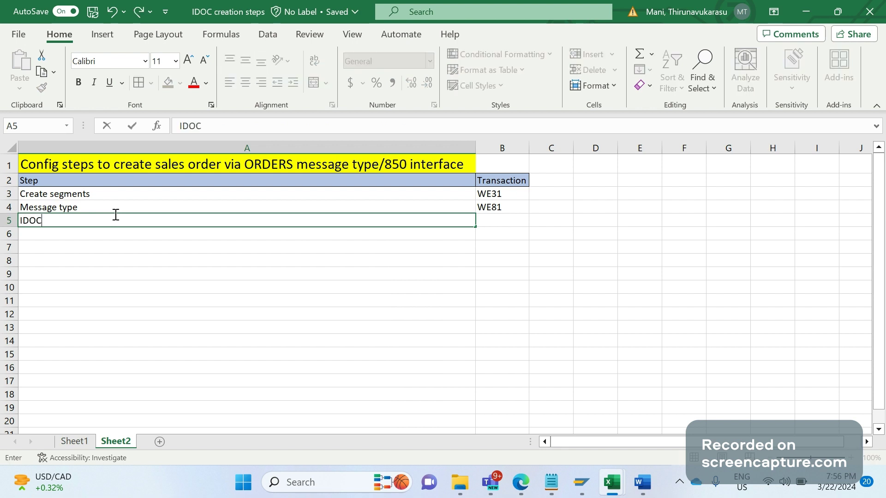
pyautogui.write(' type')
pyautogui.press('Tab')
pyautogui.write('W')
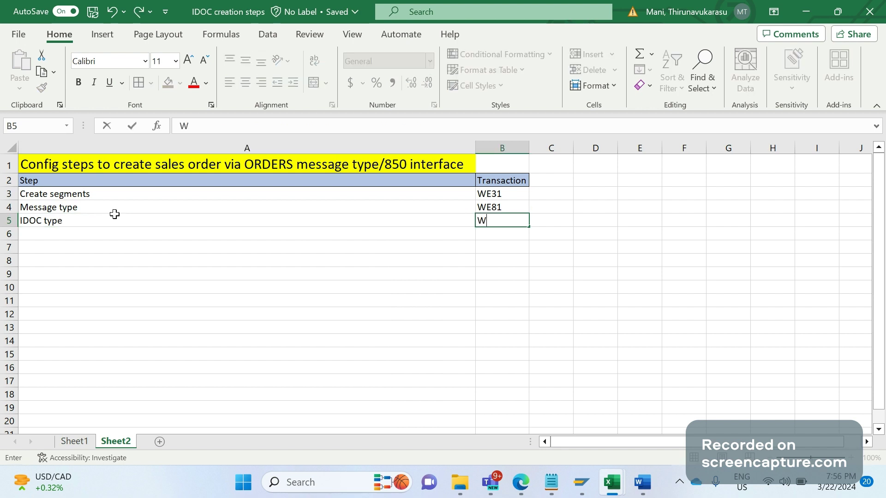
pyautogui.write('E30')
pyautogui.press('Return')
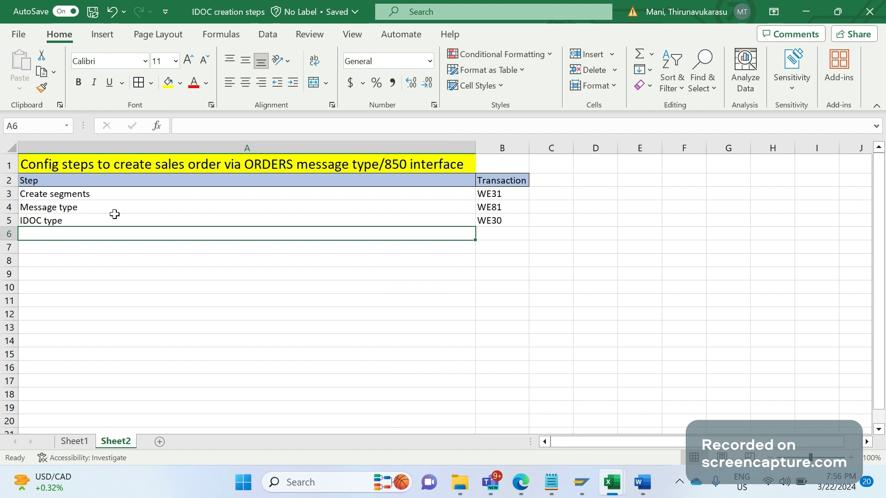
# Enter the step "Assign message type to IDOC type" with transaction WE82 in row 6
pyautogui.write('Assign')
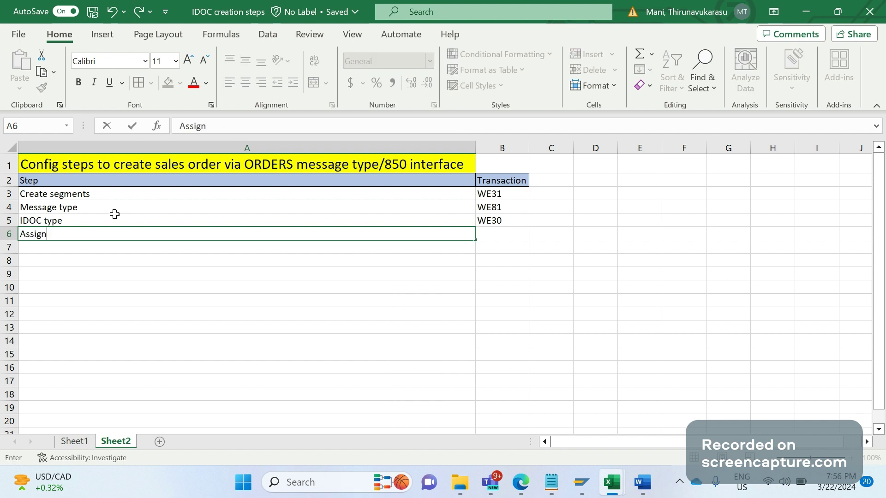
pyautogui.write(' message')
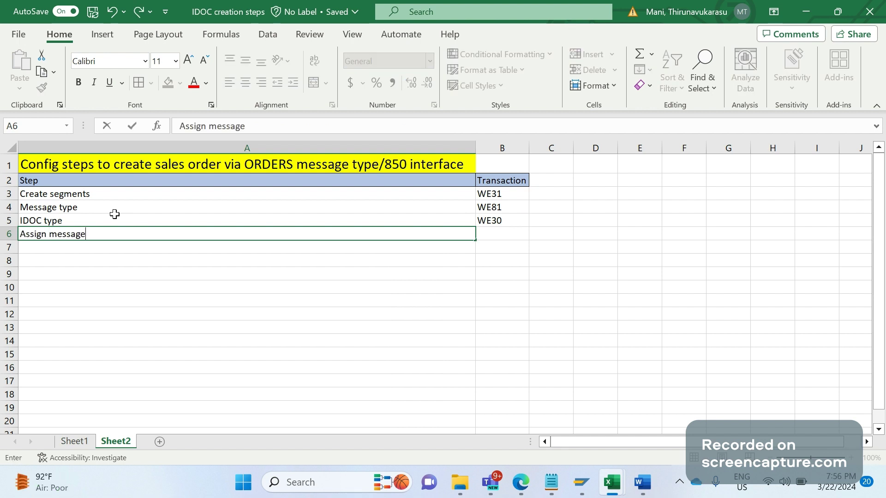
pyautogui.write(' typeto')
pyautogui.press('BackSpace')
pyautogui.press('BackSpace')
pyautogui.write('to IDOC ')
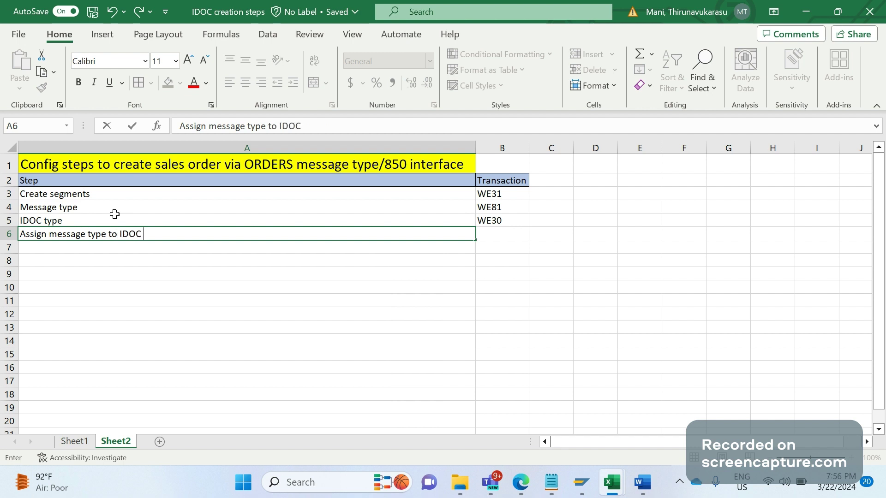
pyautogui.write('type')
pyautogui.press('Tab')
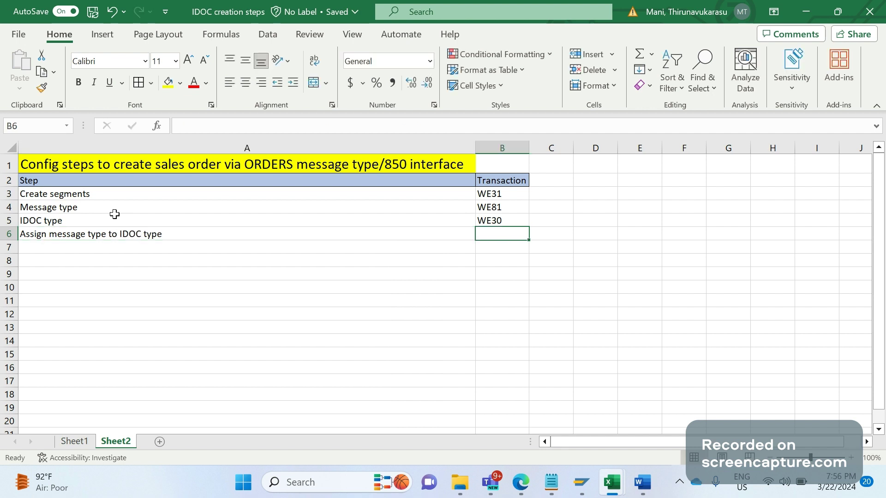
pyautogui.write('WE82')
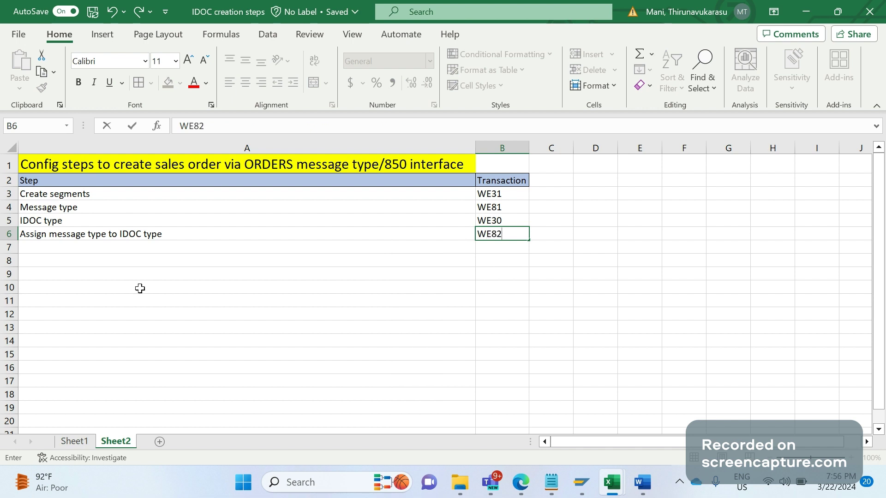
pyautogui.click(115, 235)
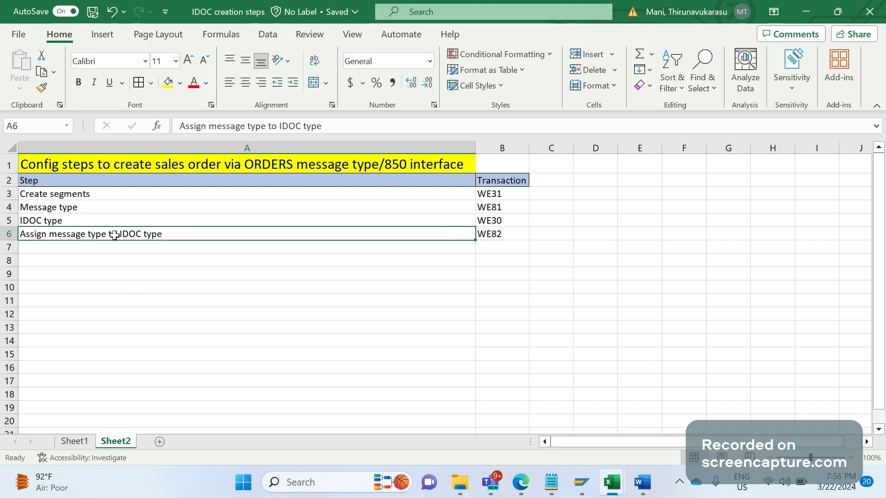
# Enter the step "Develop that inbound function module" with transaction SM37 in row 7
pyautogui.click(152, 248)
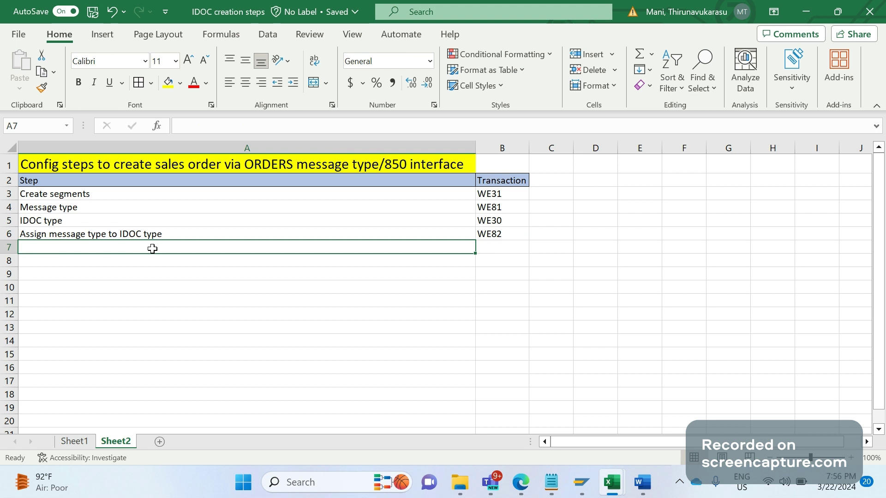
pyautogui.write('d')
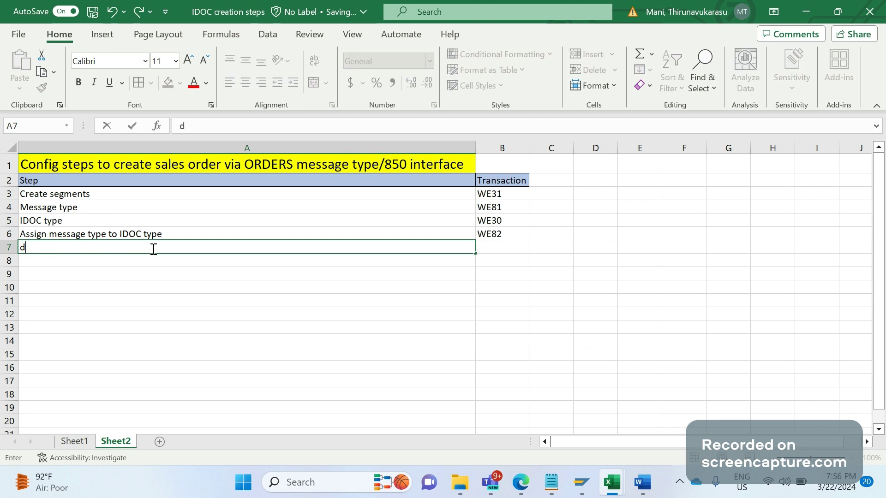
pyautogui.press('BackSpace')
pyautogui.write('Develop that ')
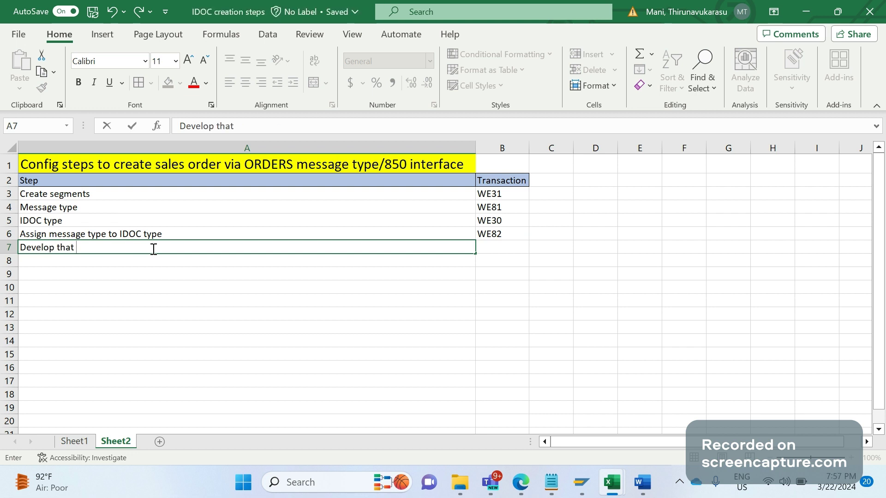
pyautogui.write('inboundfu')
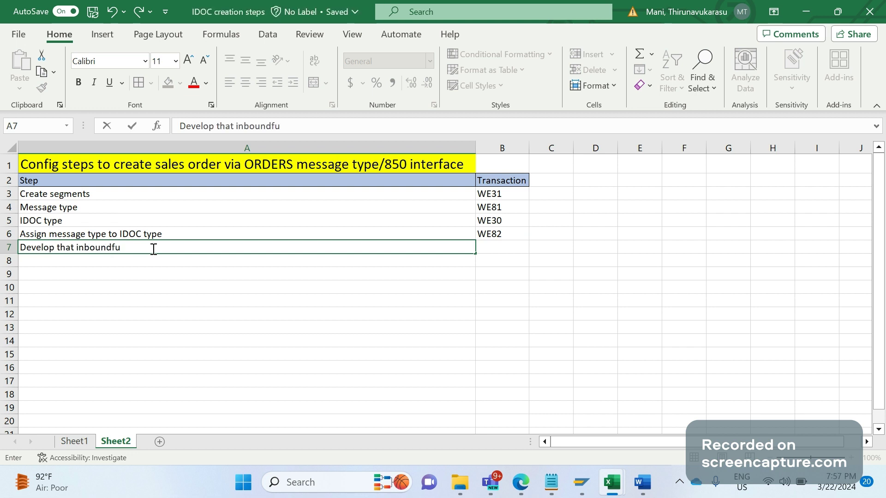
pyautogui.press('BackSpace')
pyautogui.press('BackSpace')
pyautogui.write('function moduel')
pyautogui.press('BackSpace')
pyautogui.press('BackSpace')
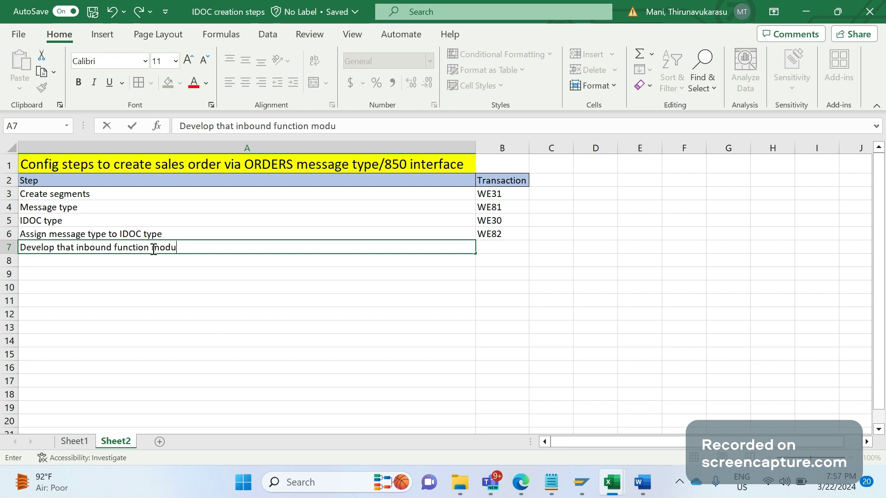
pyautogui.write('le')
pyautogui.press('Tab')
pyautogui.write('S')
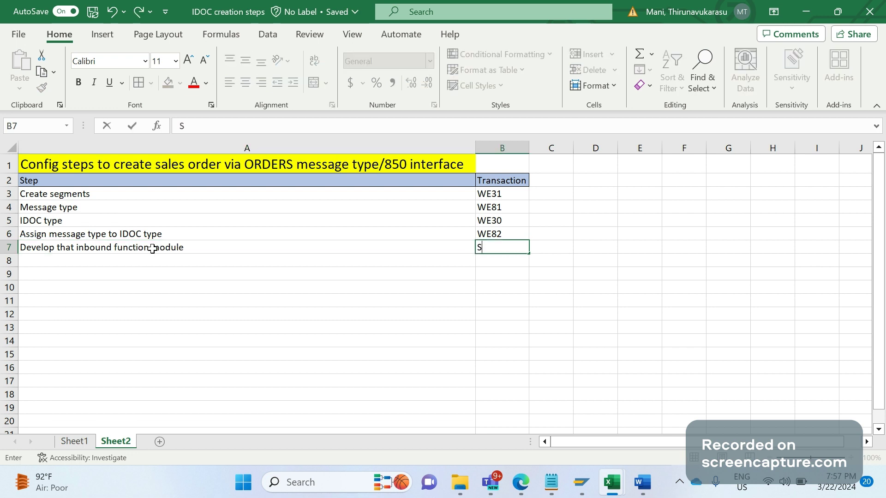
pyautogui.write('M37')
pyautogui.press('Return')
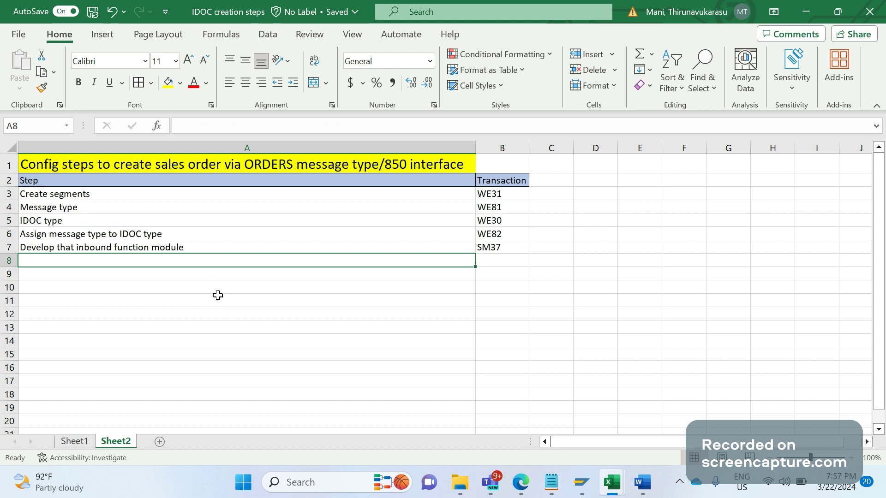
pyautogui.write('A')
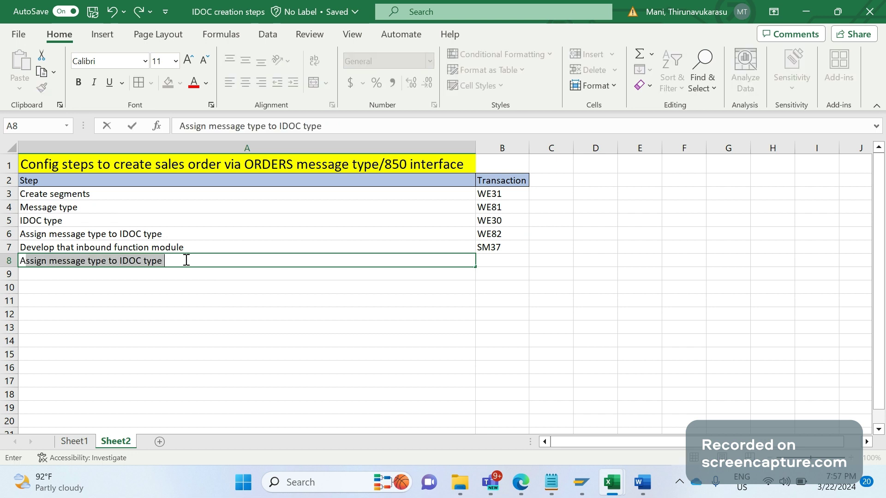
pyautogui.write('SSIGN')
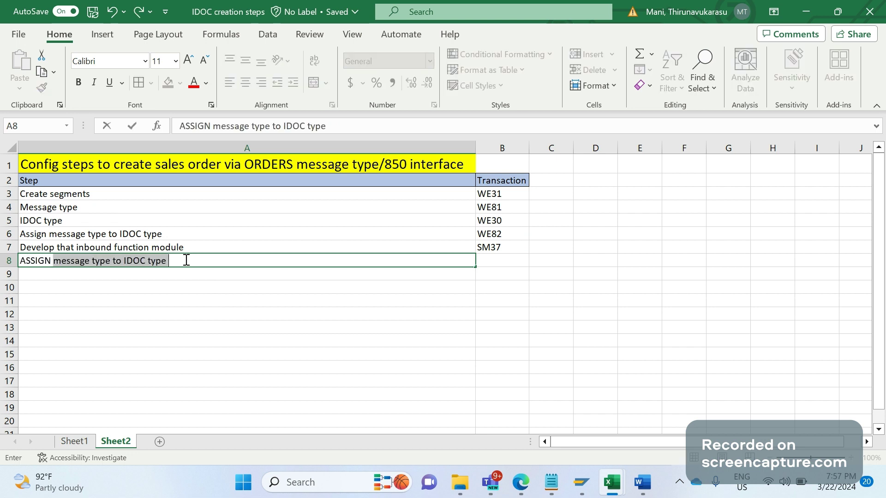
pyautogui.press('BackSpace')
pyautogui.press('BackSpace')
pyautogui.press('BackSpace')
pyautogui.press('BackSpace')
pyautogui.press('BackSpace')
pyautogui.press('BackSpace')
pyautogui.press('BackSpace')
# Enter the step "Assign FM to IDOC" with transaction WE57 in row 8
pyautogui.write('A')
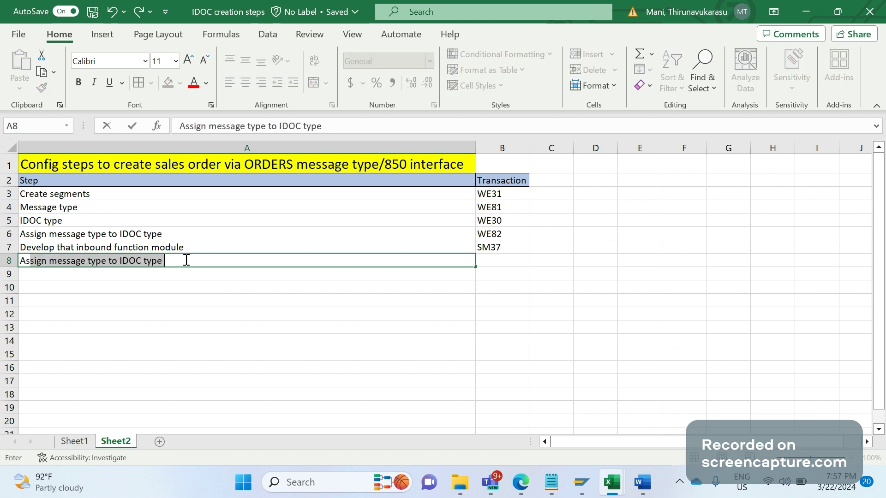
pyautogui.write('ssign')
pyautogui.write('FM')
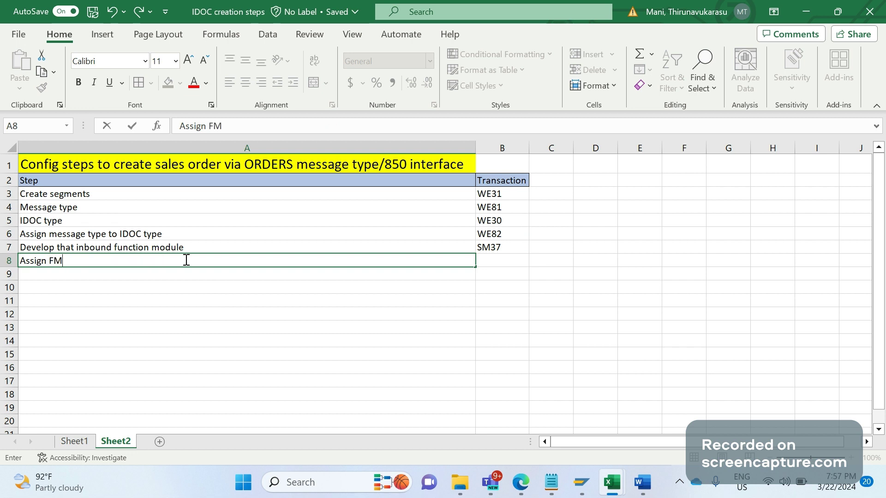
pyautogui.write(' to IDOC')
pyautogui.press('Tab')
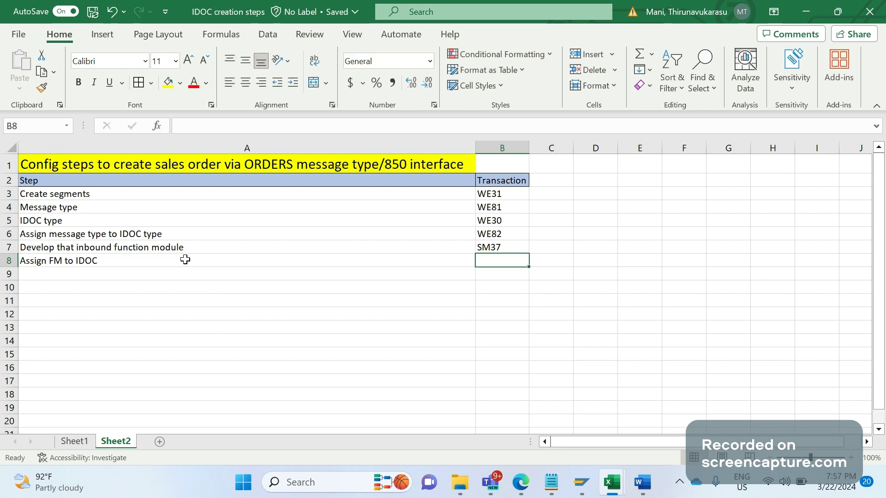
pyautogui.write('WE57')
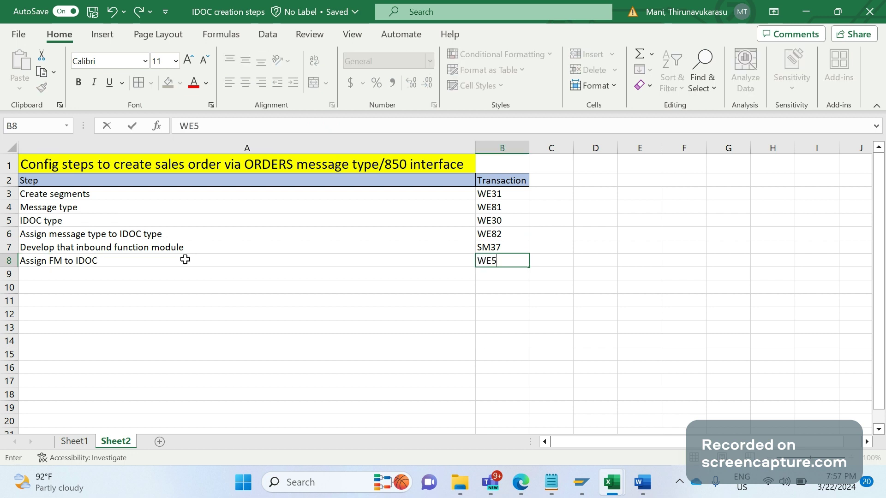
pyautogui.press('Return')
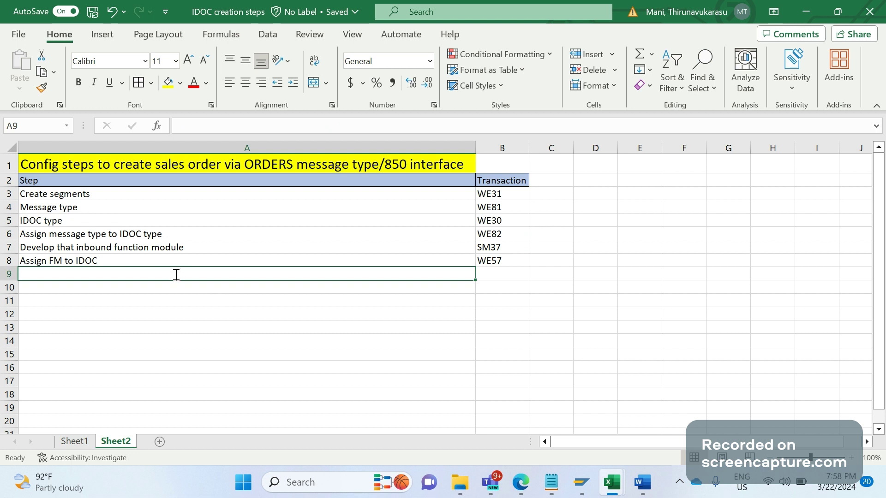
# Enter the step "Define the FM characteristics" with transaction BD51 in row 9
pyautogui.write('fm')
pyautogui.press('BackSpace')
pyautogui.press('BackSpace')
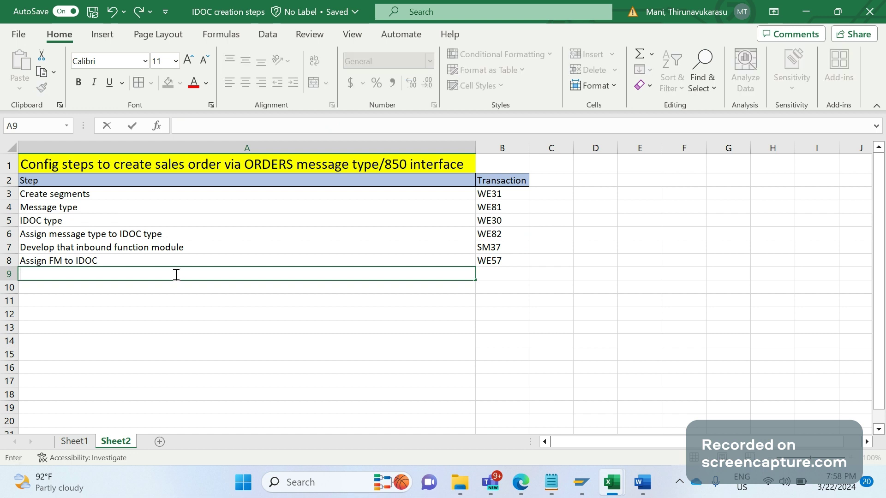
pyautogui.write('Define the F')
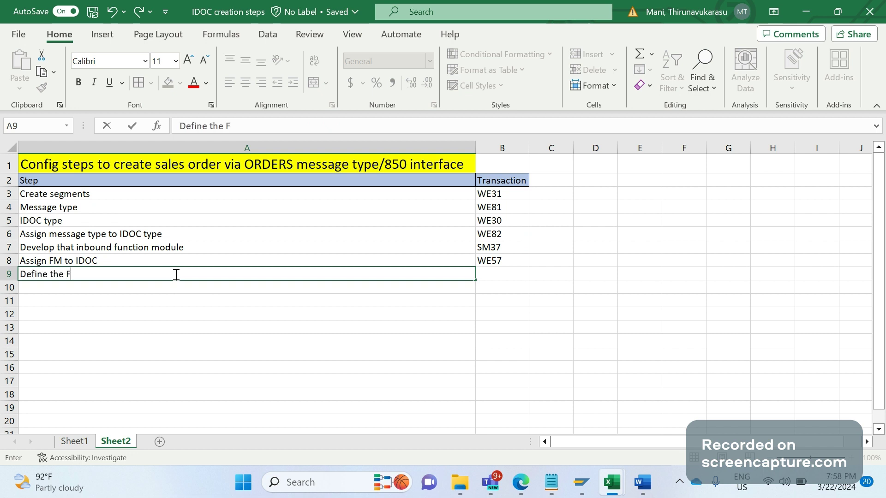
pyautogui.write('M character')
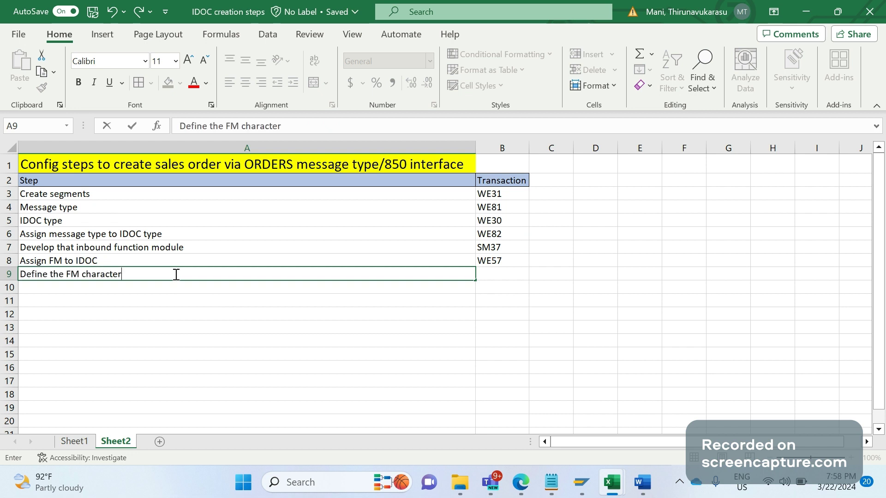
pyautogui.write('istics')
pyautogui.press('Tab')
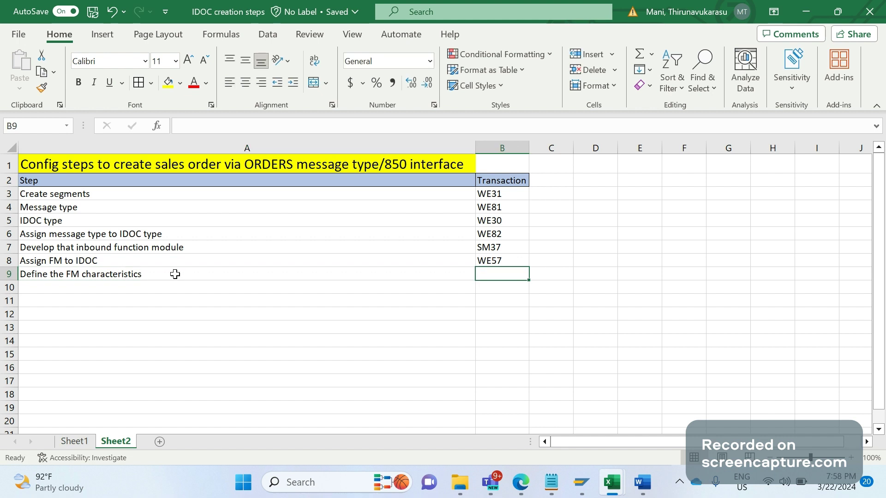
pyautogui.write('B')
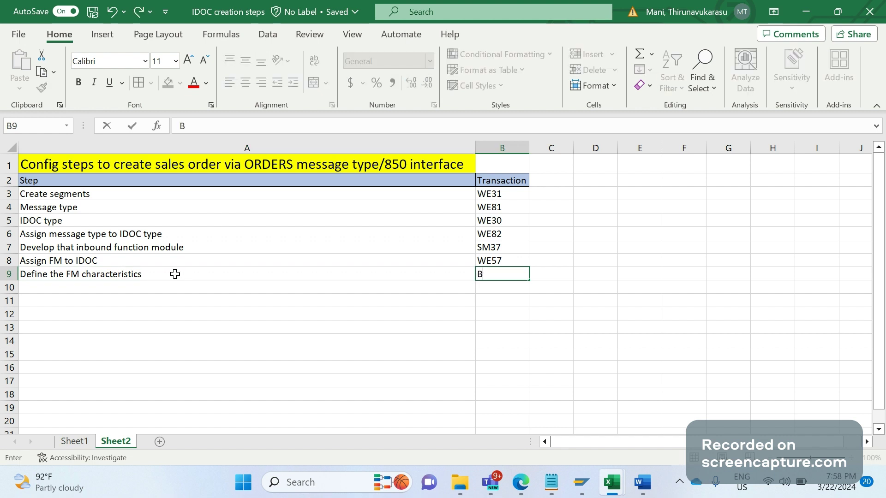
pyautogui.write('D51')
pyautogui.press('Return')
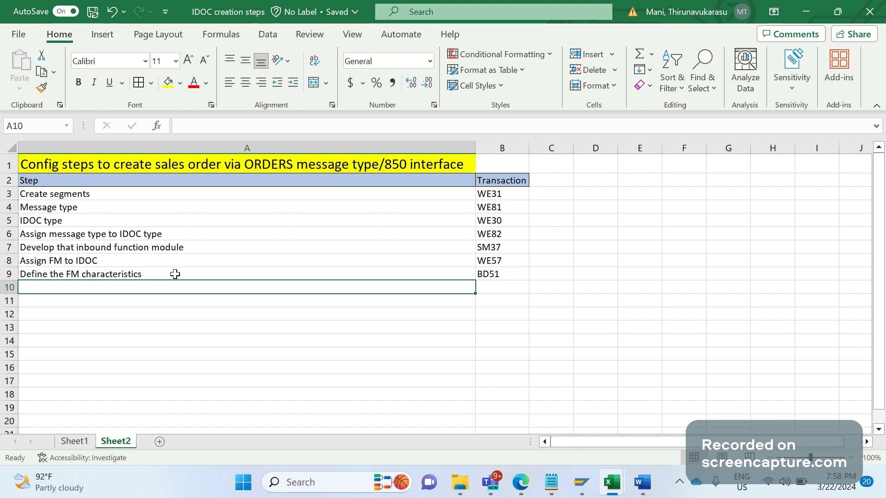
# Enter transactions VOE4 in row 10 and VOE2 in row 11 of the Transaction column
pyautogui.press('Tab')
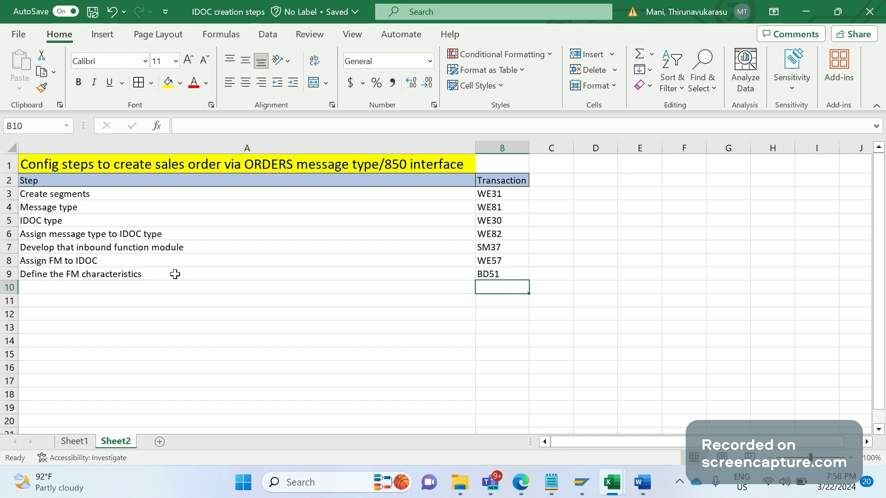
pyautogui.write('VOE')
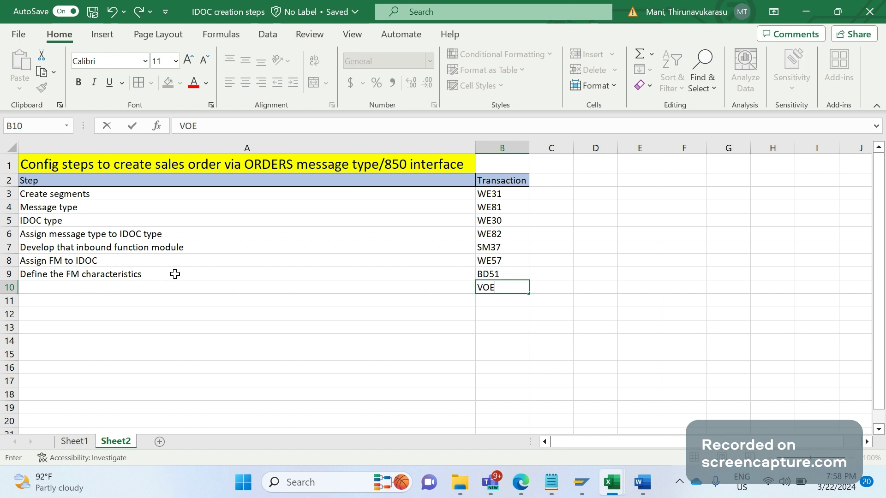
pyautogui.write('4')
pyautogui.press('Return')
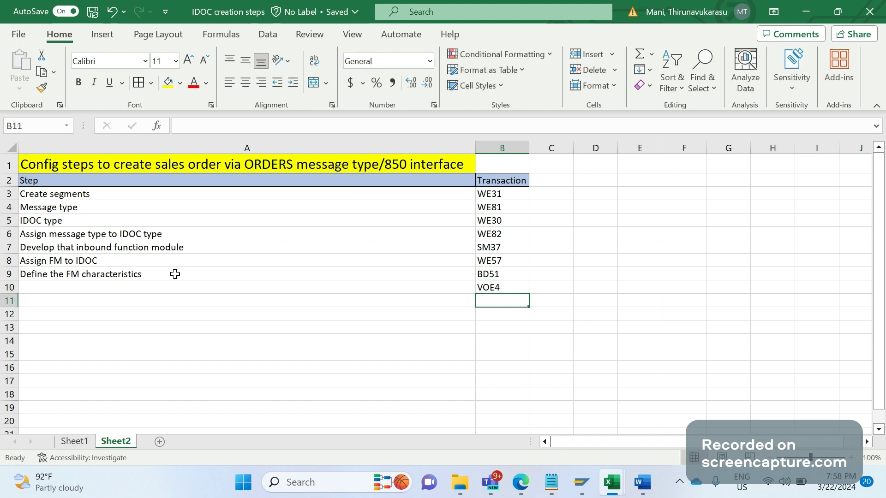
pyautogui.write('VOE2')
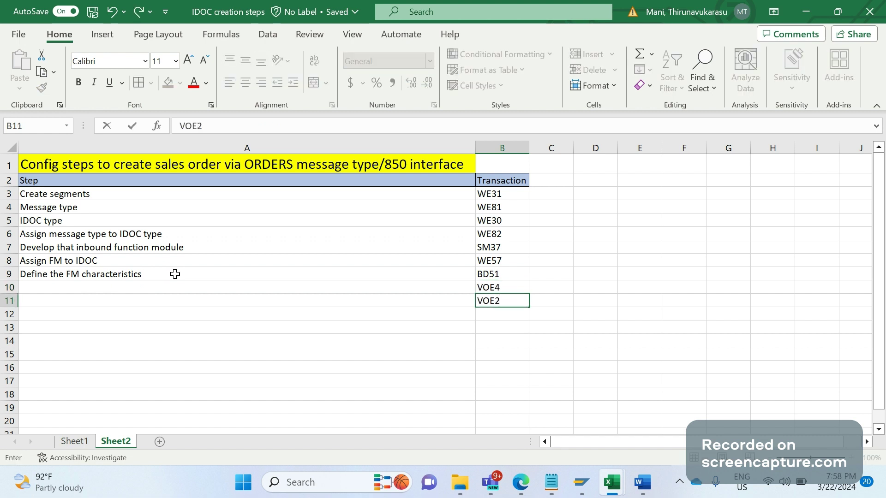
pyautogui.press('Left')
pyautogui.press('Up')
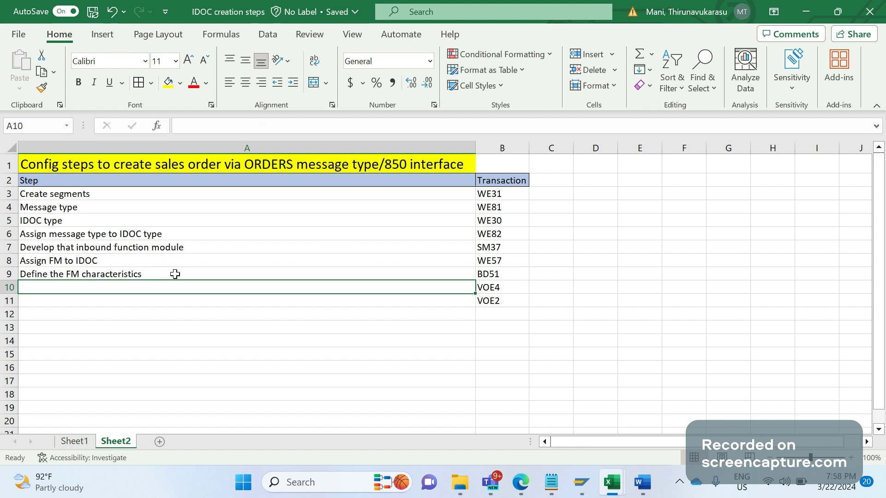
# Switch to SAP Logon and log on to the ECC system by entering the account password
pyautogui.click(582, 482)
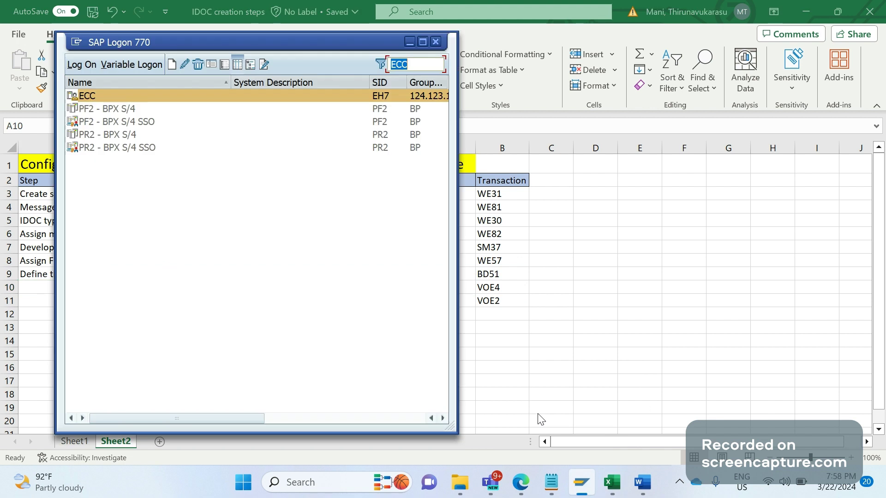
pyautogui.doubleClick(118, 95)
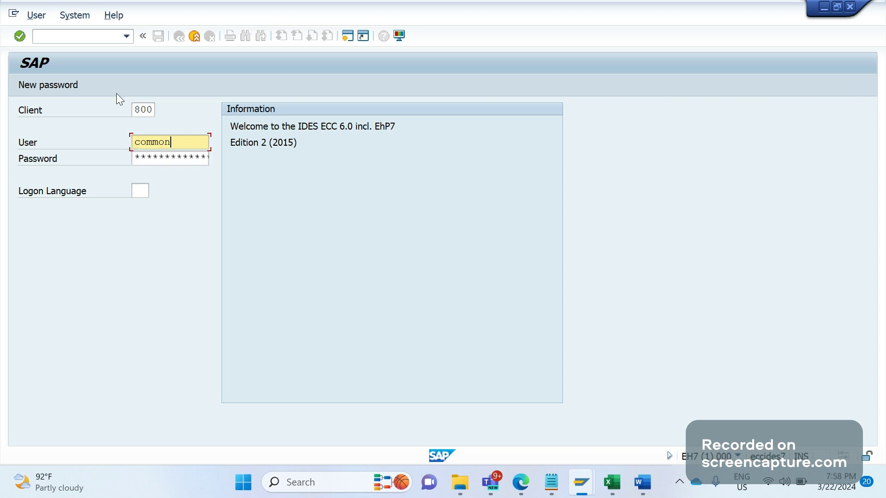
pyautogui.press('Tab')
pyautogui.press('Right')
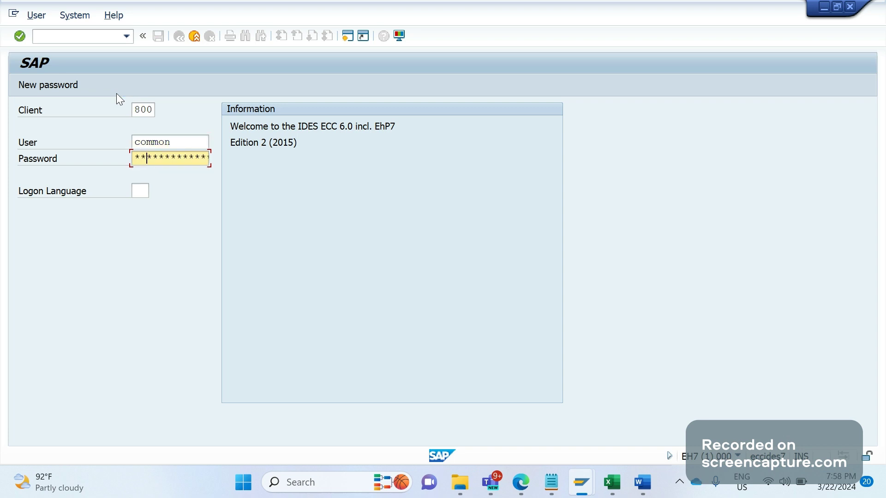
pyautogui.press('Right')
pyautogui.press('Right')
pyautogui.press('Right')
pyautogui.press('Right')
pyautogui.press('Right')
pyautogui.press('Right')
pyautogui.press('Return')
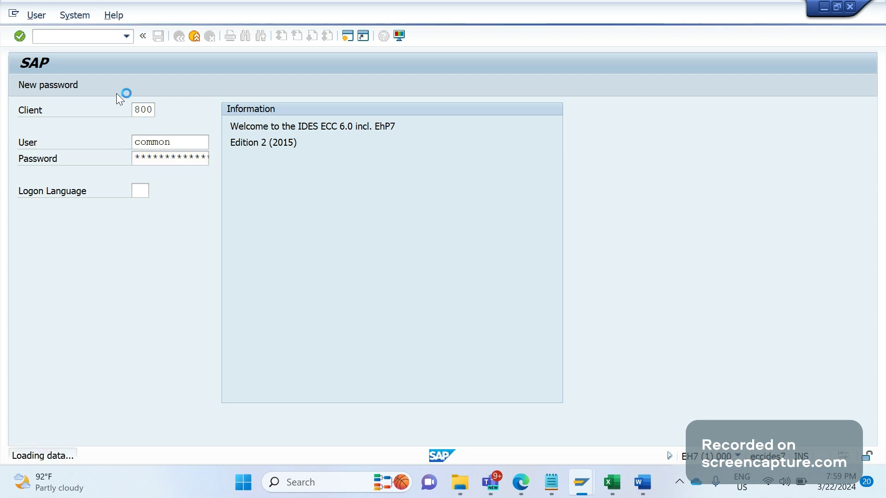
# Start transaction se16n in SAP and switch back to the Excel sheet
pyautogui.write('se1')
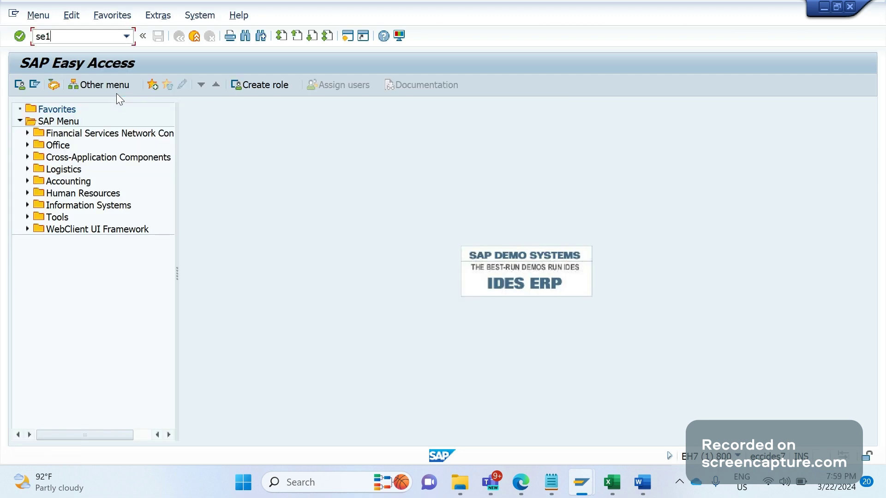
pyautogui.write('6n')
pyautogui.press('Return')
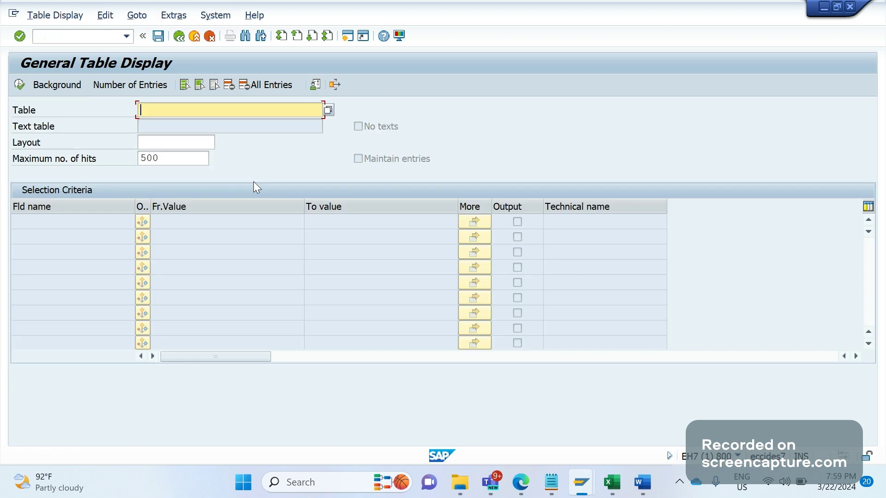
pyautogui.hotkey('alt', 'Tab')
pyautogui.hotkey('alt', 'Tab')
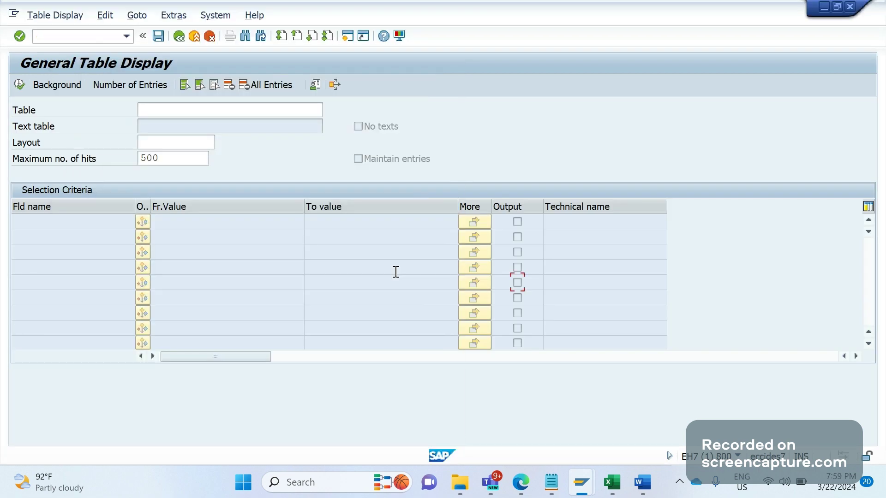
pyautogui.hotkey('alt', 'Tab')
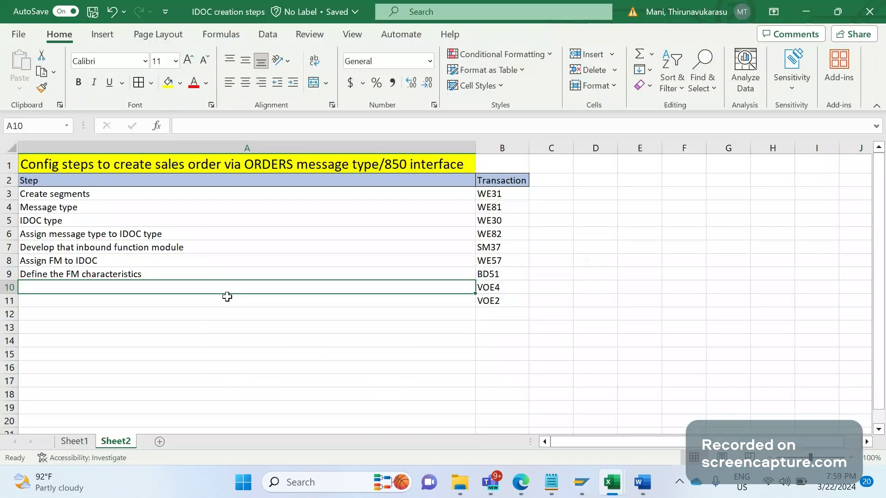
pyautogui.doubleClick(228, 297)
pyautogui.write('ED')
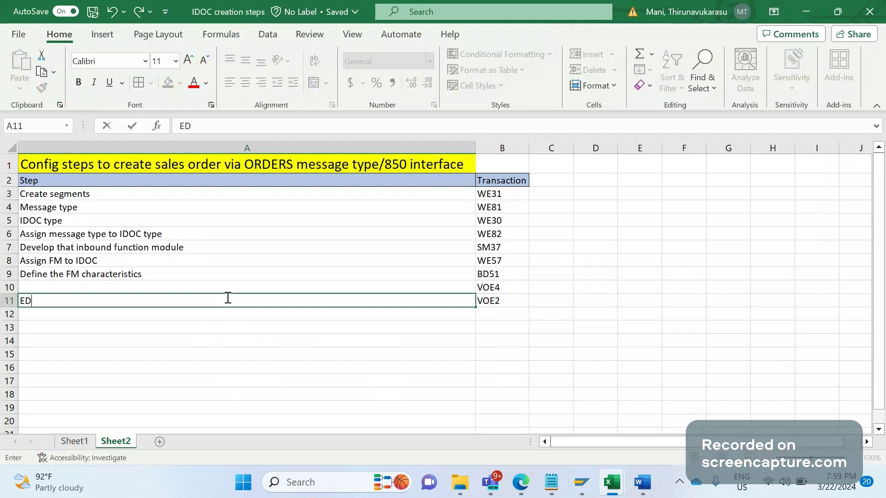
pyautogui.write('PAR')
pyautogui.press('BackSpace')
pyautogui.press('BackSpace')
pyautogui.press('BackSpace')
pyautogui.press('BackSpace')
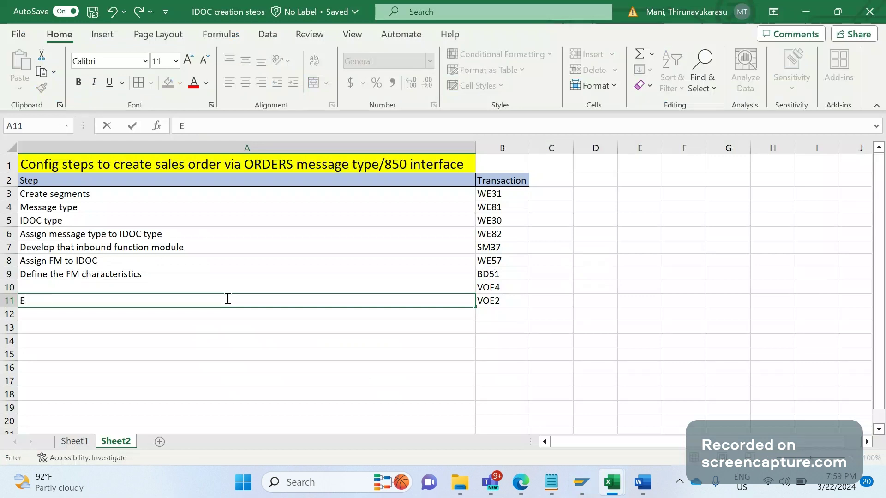
pyautogui.press('BackSpace')
# Enter EDPAR in row 10 and EDSDC in row 11 of the Step column, and switch back to SAP
pyautogui.press('Up')
pyautogui.write('EDPAR')
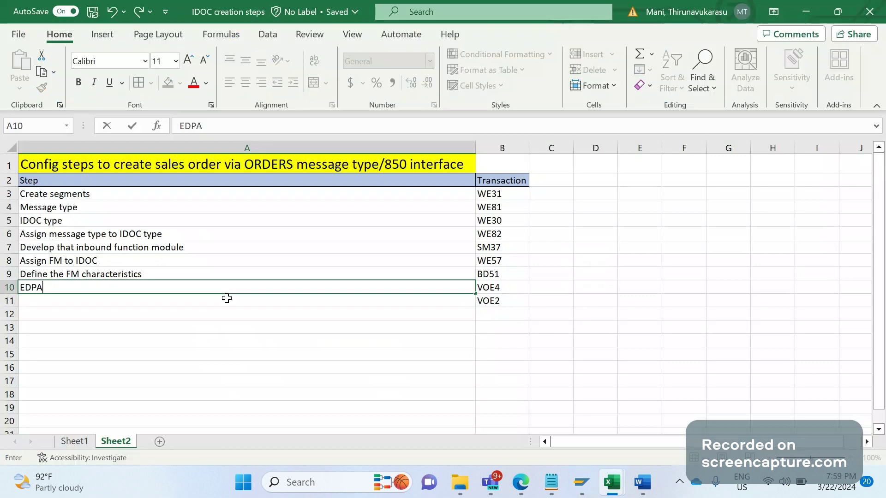
pyautogui.press('Return')
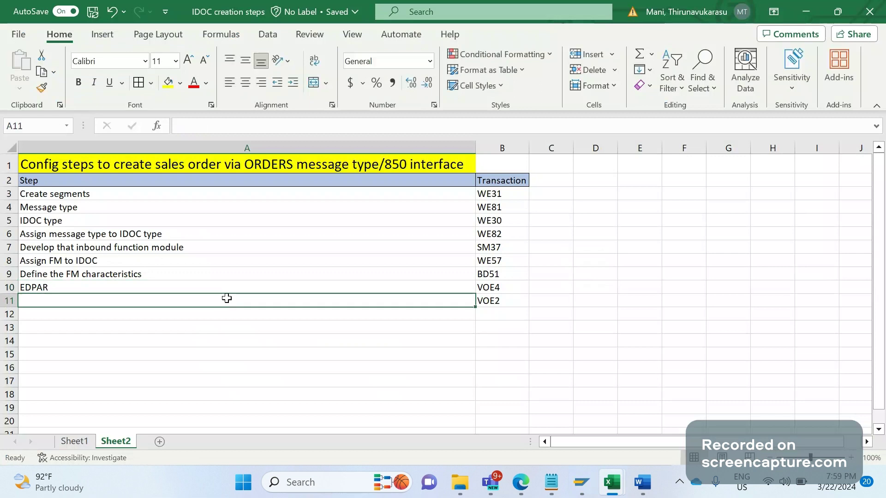
pyautogui.write('EDSDC')
pyautogui.press('Return')
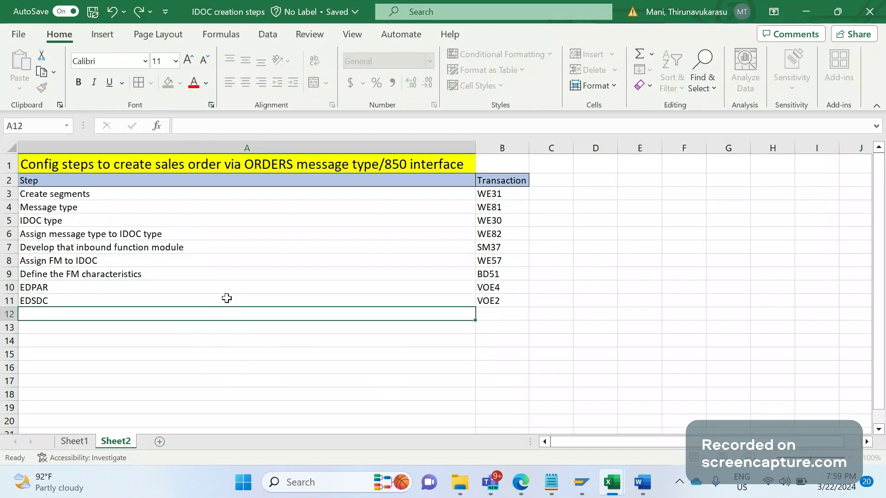
pyautogui.hotkey('alt', 'Tab')
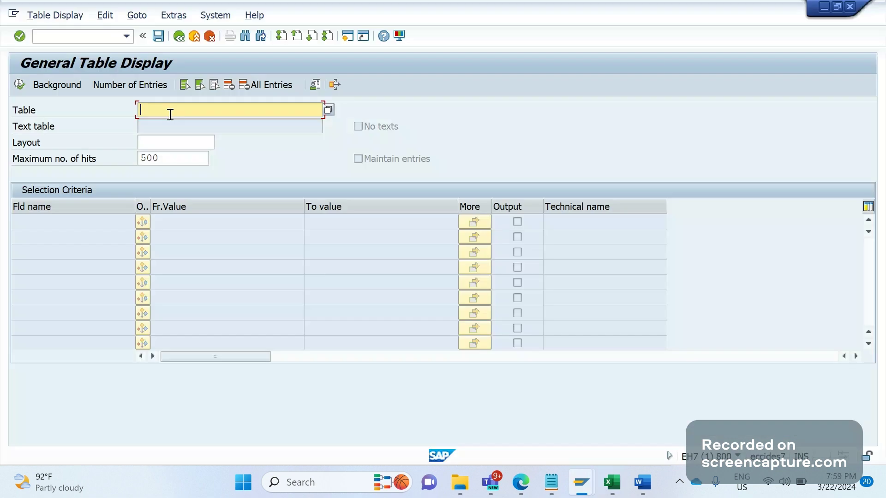
pyautogui.write('EDS')
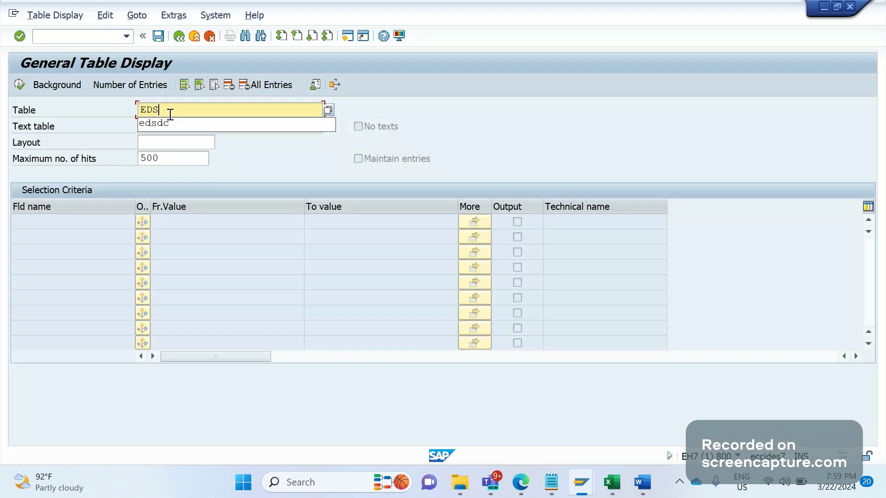
pyautogui.press('BackSpace')
pyautogui.write('DX')
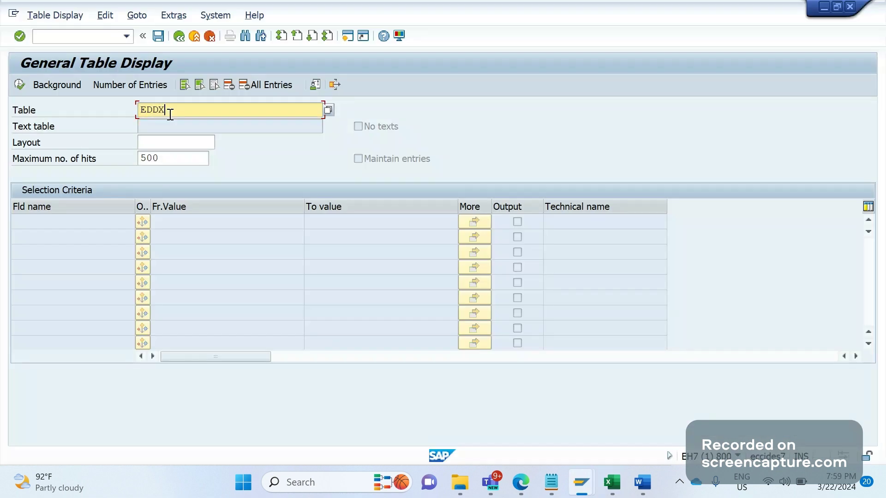
pyautogui.press('BackSpace')
pyautogui.press('BackSpace')
pyautogui.write('SDX')
pyautogui.press('Return')
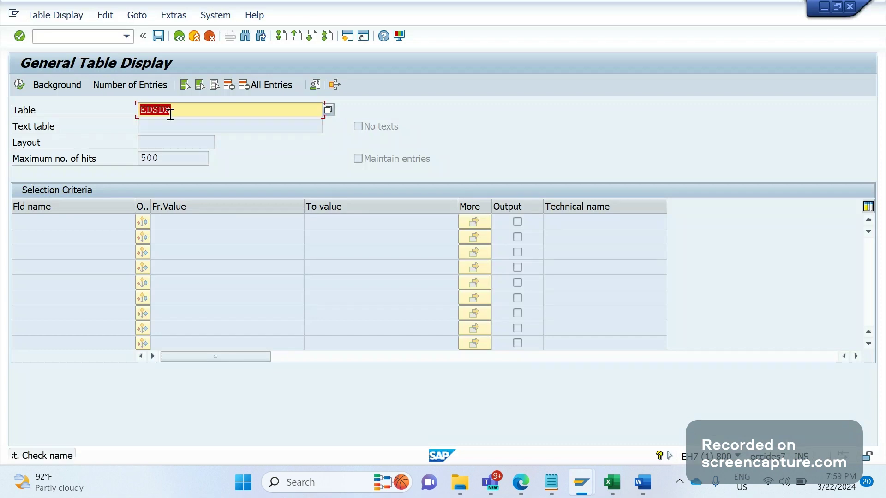
# Load table EDSDC and display its entries without any selection criteria
pyautogui.write('EDSDC')
pyautogui.press('Return')
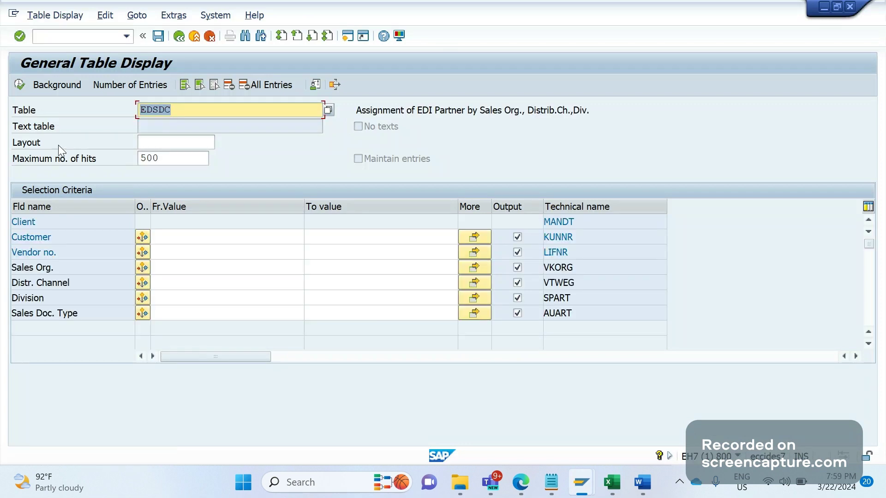
pyautogui.click(262, 254)
pyautogui.press('F8')
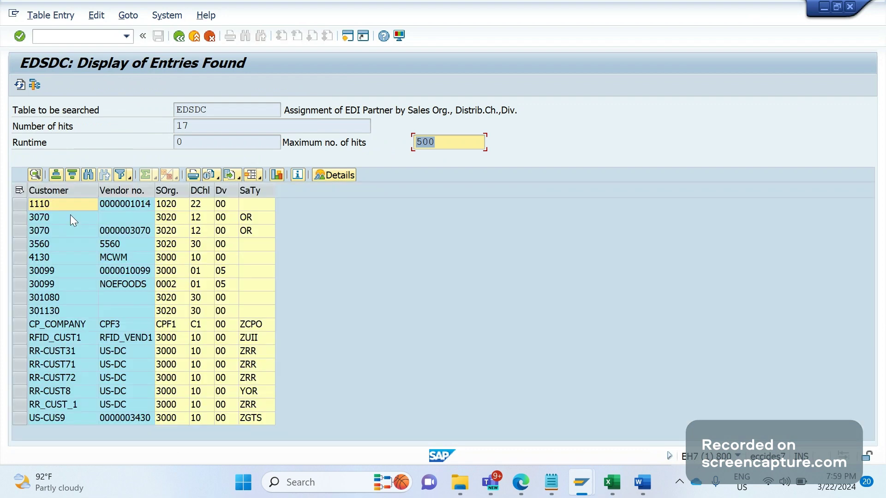
# Examine the customer, vendor number, sales organization, distribution channel, division and sales document type columns of the EDSDC entries
pyautogui.click(70, 215)
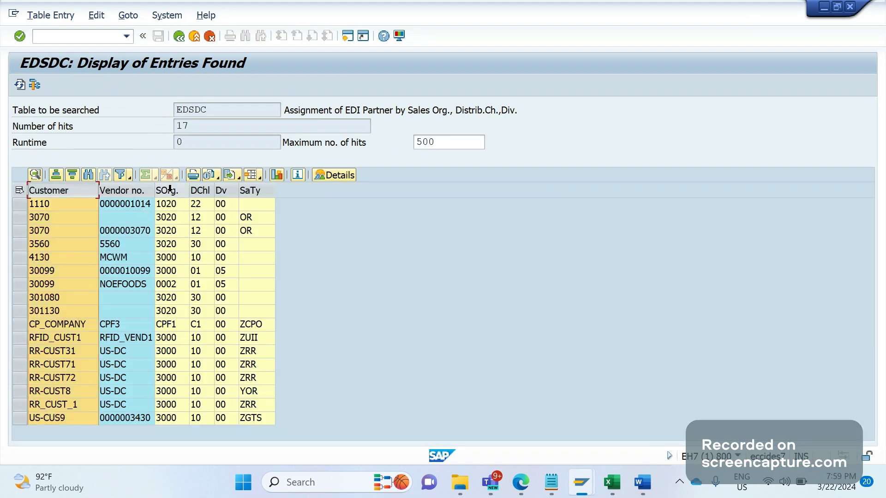
pyautogui.moveTo(170, 188); pyautogui.dragTo(214, 187)
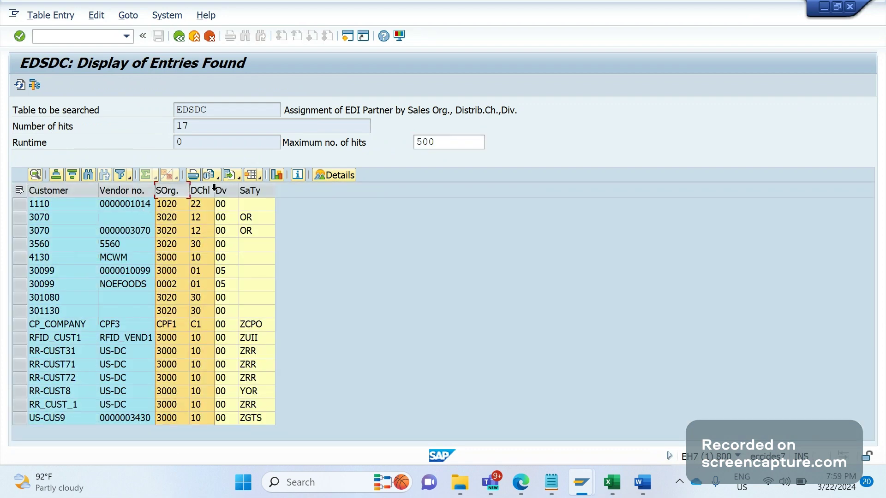
pyautogui.doubleClick(210, 111)
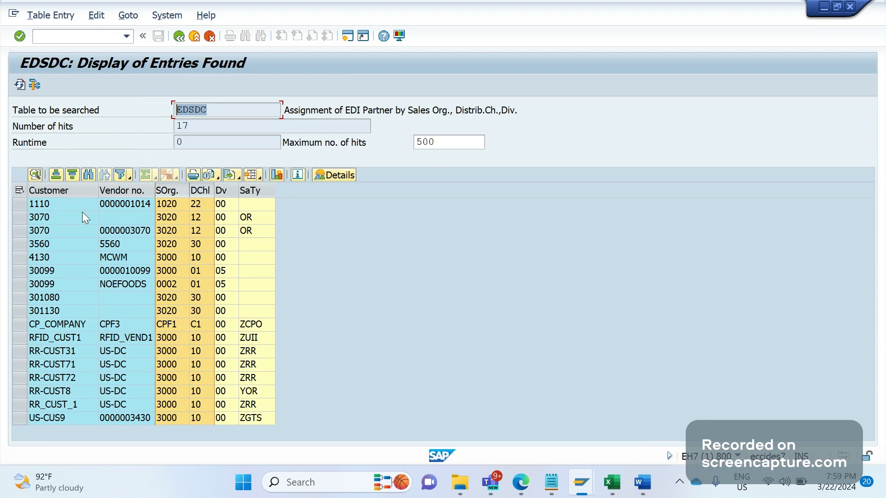
pyautogui.click(195, 271)
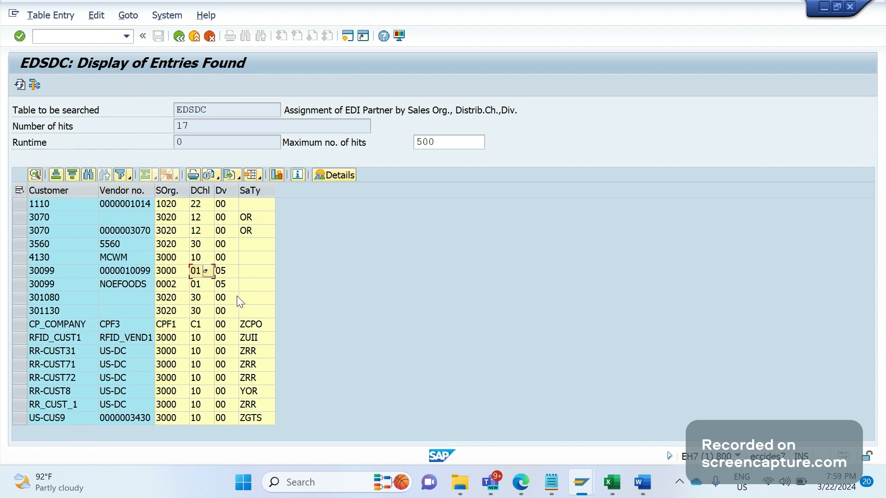
pyautogui.press('Right')
pyautogui.press('Right')
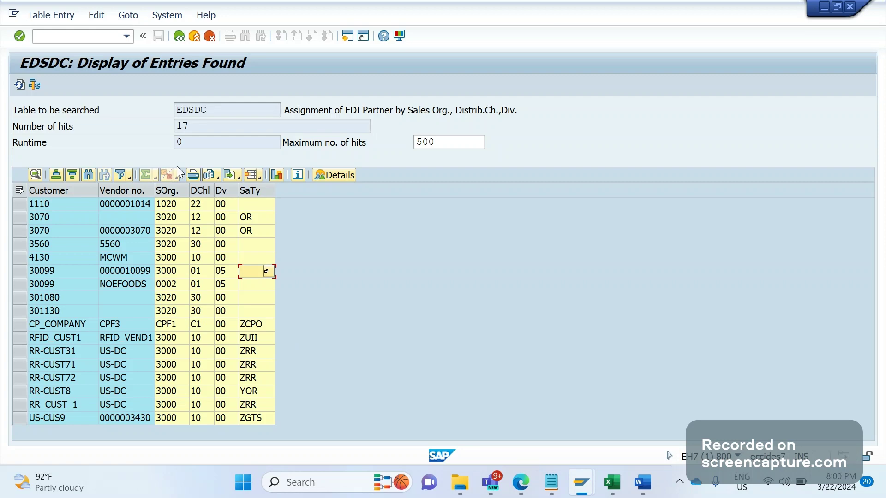
pyautogui.press('Tab')
pyautogui.click(46, 205)
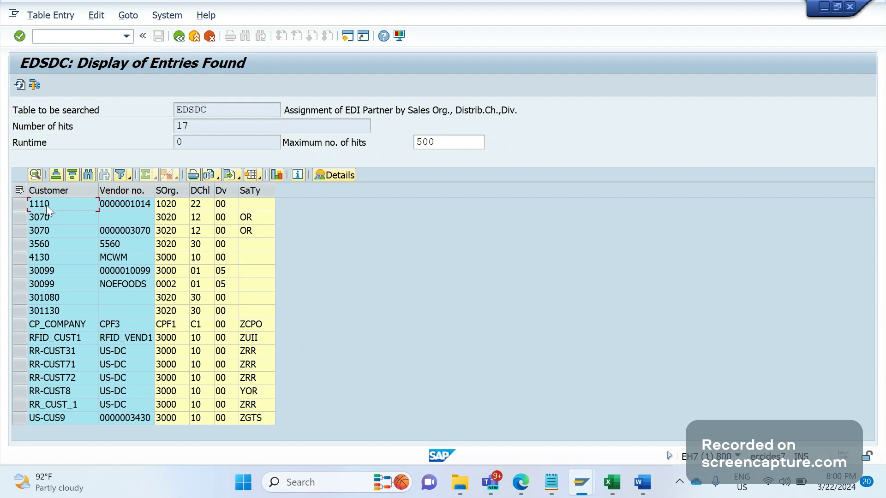
pyautogui.click(117, 216)
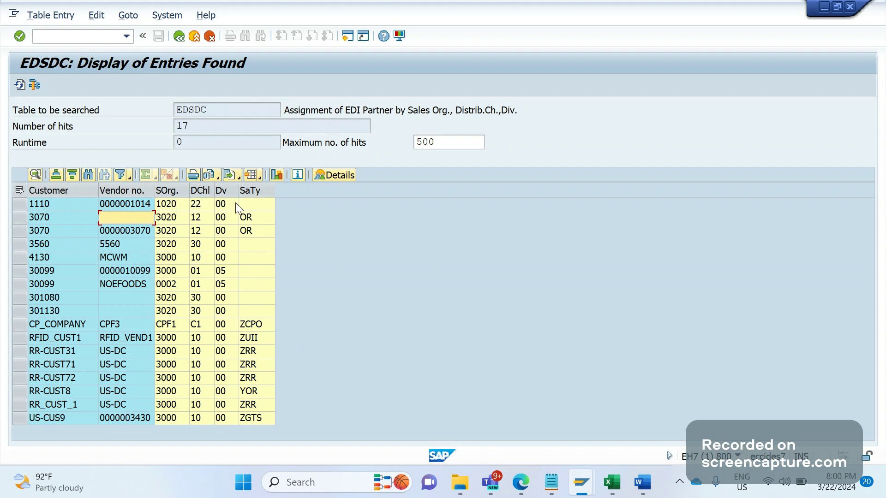
pyautogui.click(37, 205)
pyautogui.press('Down')
pyautogui.click(110, 221)
# Run transaction VOE2 in a second SAP session and switch back to the Excel sheet of IDOC creation steps
pyautogui.write('E2')
pyautogui.press('Return')
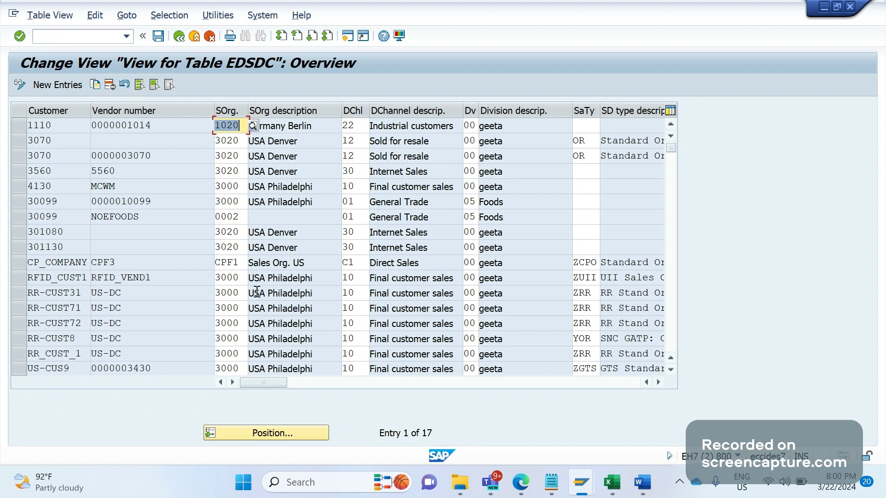
pyautogui.hotkey('alt', 'Tab')
pyautogui.hotkey('alt', 'Tab')
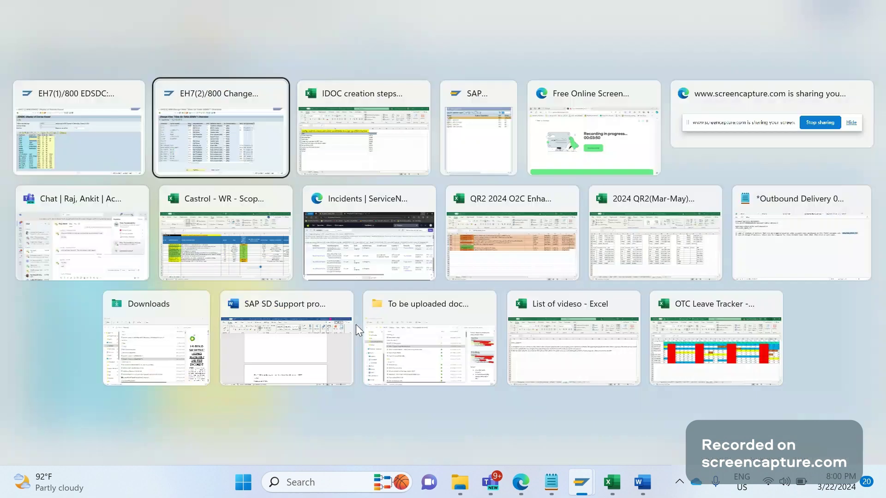
pyautogui.hotkey('alt', 'Tab')
pyautogui.click(446, 299)
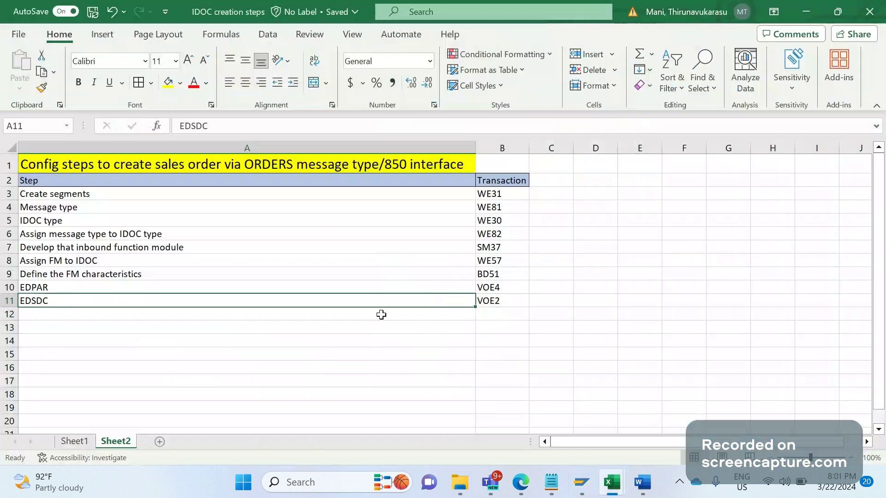
# Expand the EDSDC entry in cell A11 to "Update table to get sales area + sales document type EDSDC"
pyautogui.click(184, 128)
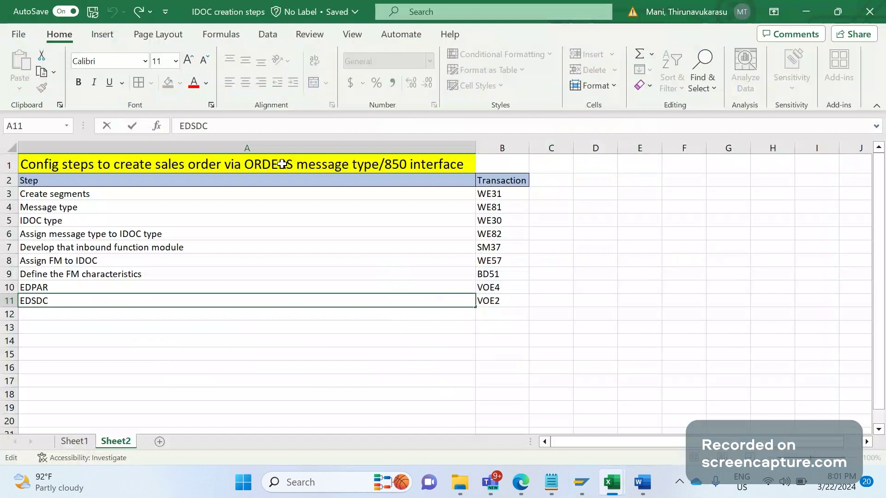
pyautogui.write('uPDATE')
pyautogui.press('BackSpace')
pyautogui.press('BackSpace')
pyautogui.press('BackSpace')
pyautogui.press('BackSpace')
pyautogui.press('BackSpace')
pyautogui.press('BackSpace')
pyautogui.write('U')
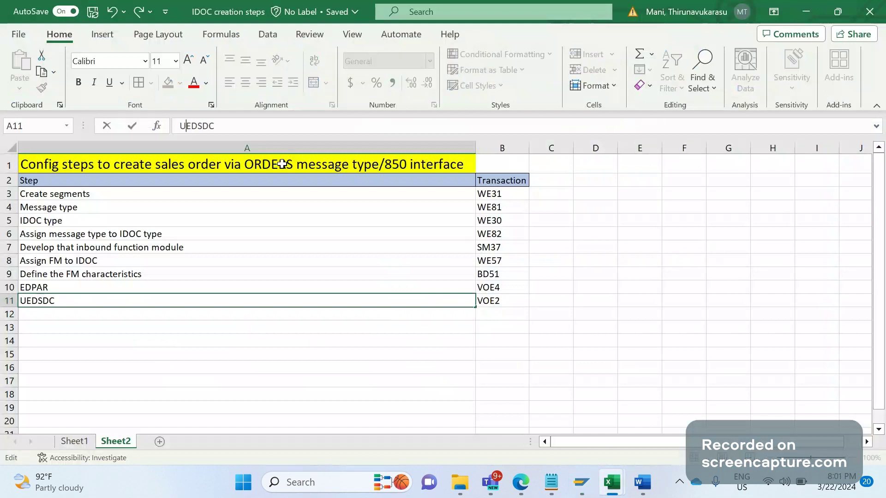
pyautogui.write('pd')
pyautogui.write('ate table to')
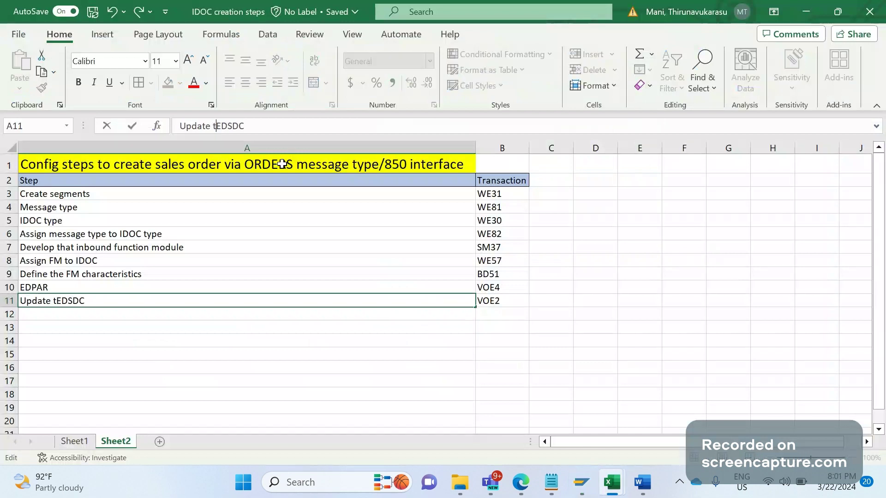
pyautogui.write(' get ')
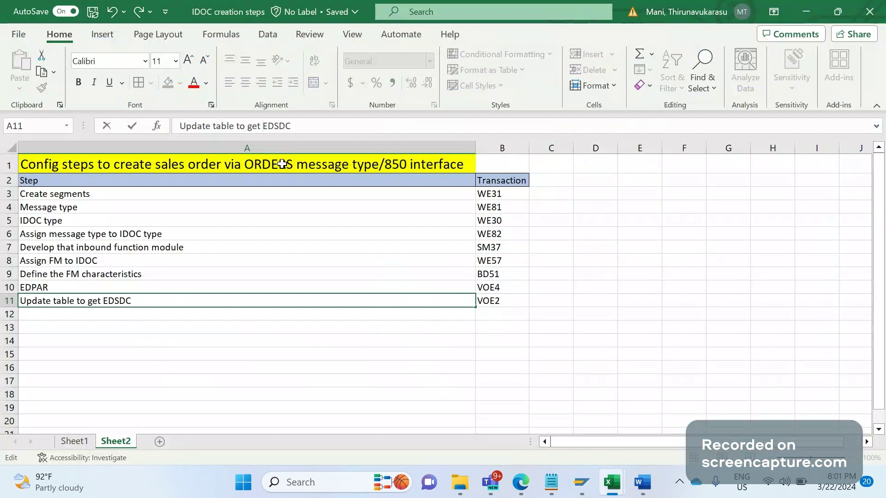
pyautogui.write('sales area ')
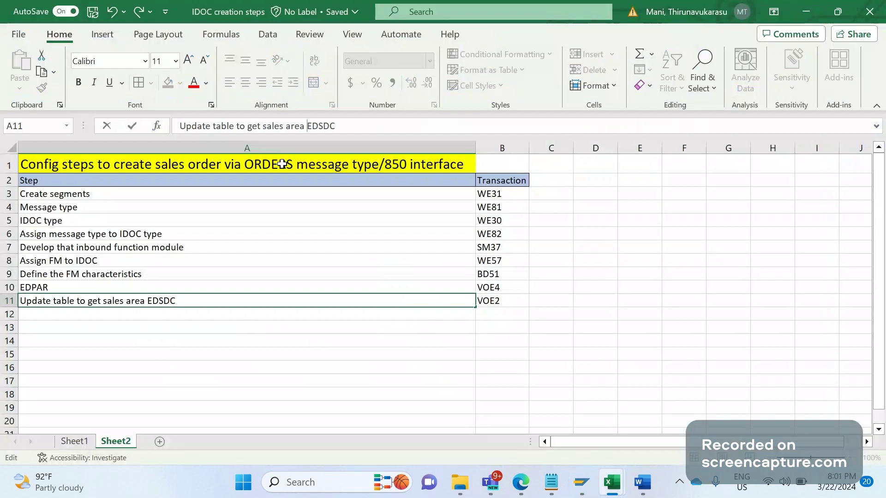
pyautogui.write('+sales')
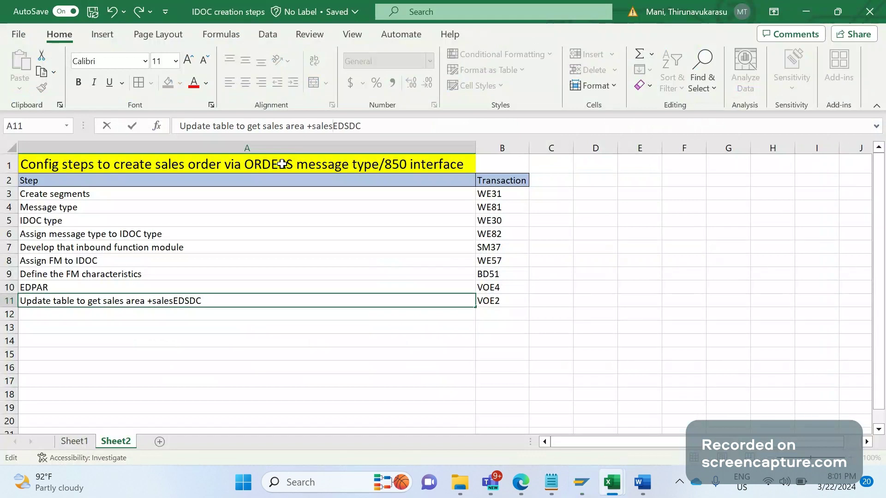
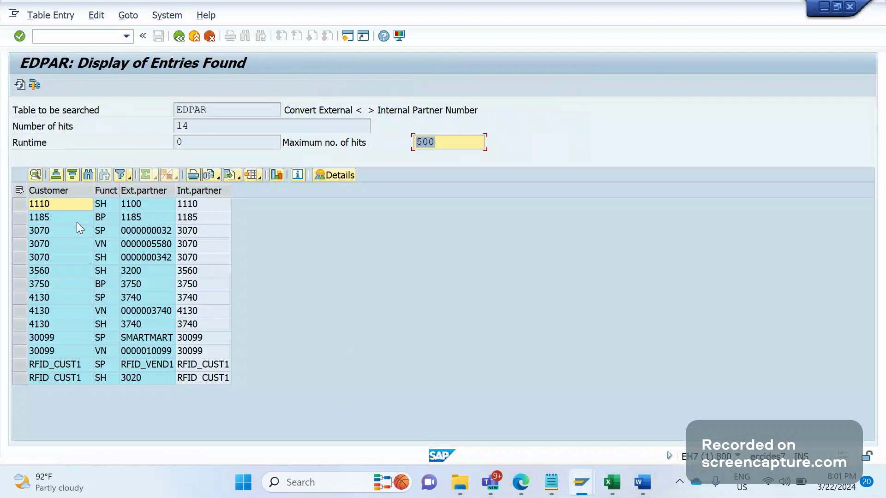
# Examine the customer, partner function, external partner and internal partner columns of the EDPAR entries in SAP
pyautogui.click(72, 190)
pyautogui.click(72, 189)
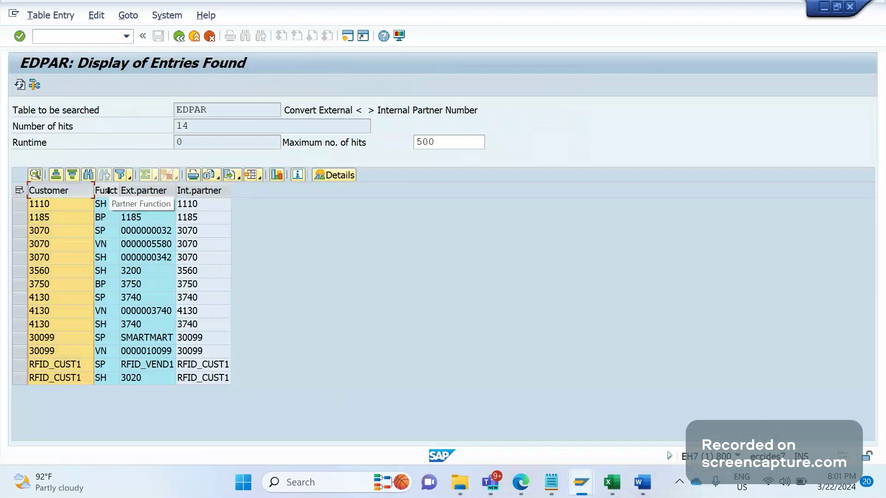
pyautogui.click(108, 191)
pyautogui.press('Right')
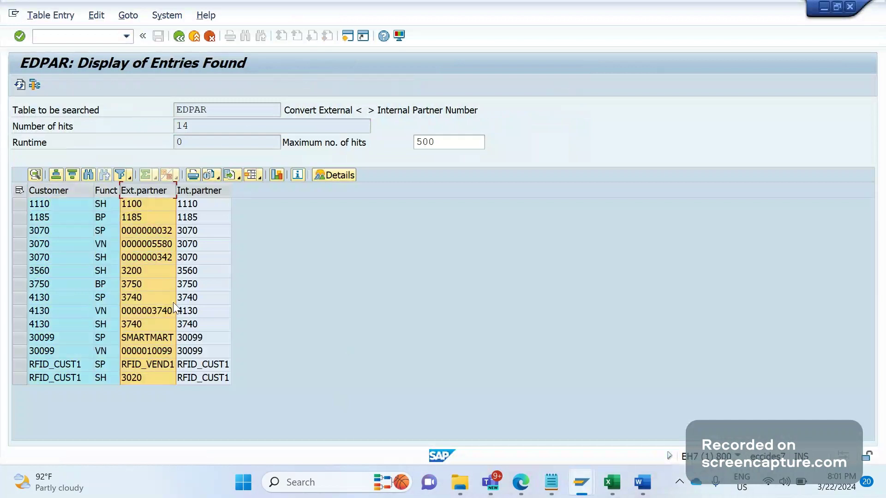
pyautogui.press('Right')
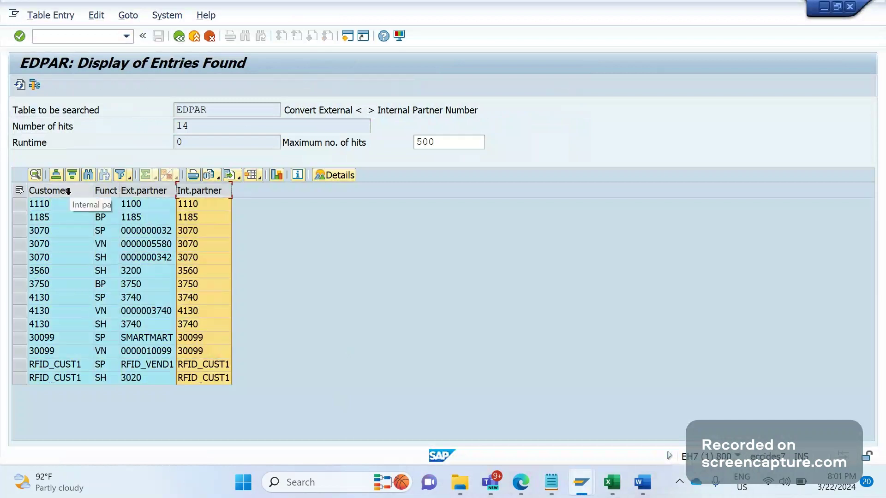
pyautogui.moveTo(69, 191); pyautogui.dragTo(151, 192)
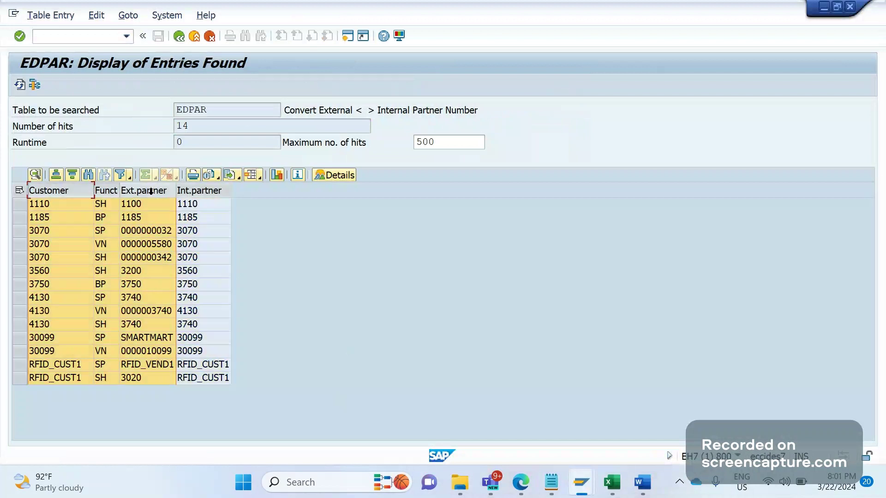
pyautogui.click(223, 284)
pyautogui.press('Down')
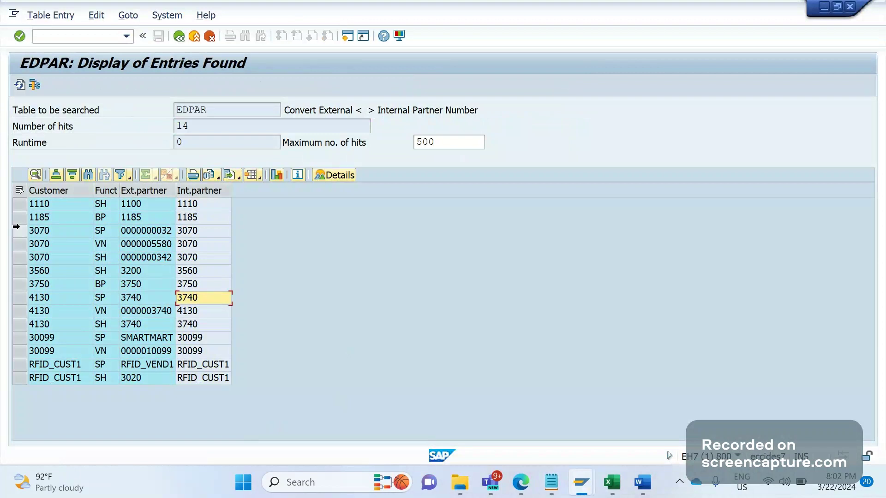
# Examine the first sold-to party (SP) entry in EDPAR and compare the external partner numbers with the internal ones
pyautogui.click(19, 230)
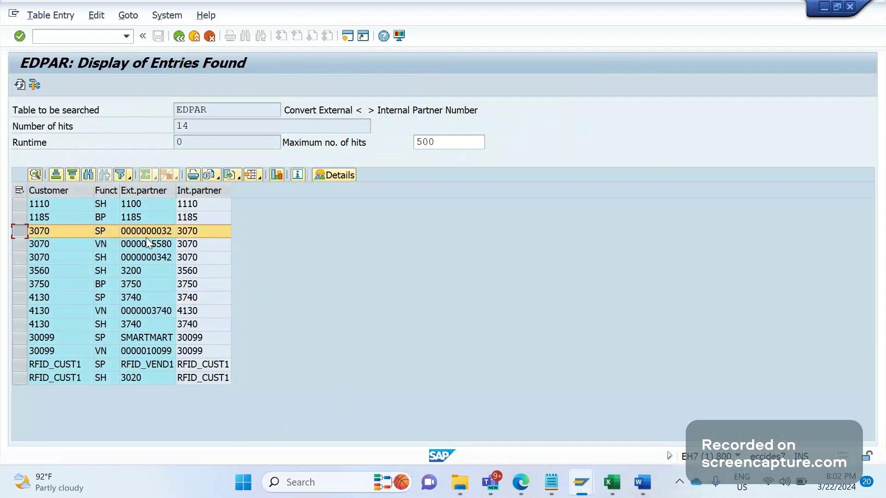
pyautogui.click(194, 231)
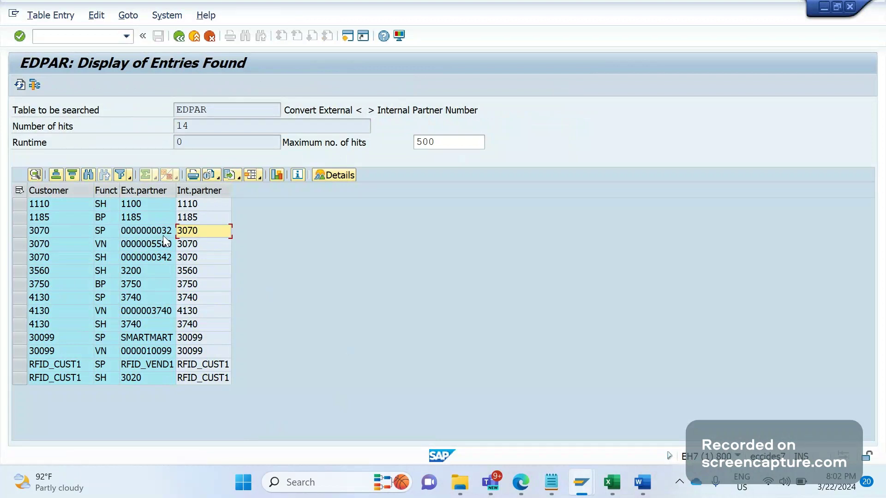
pyautogui.click(162, 234)
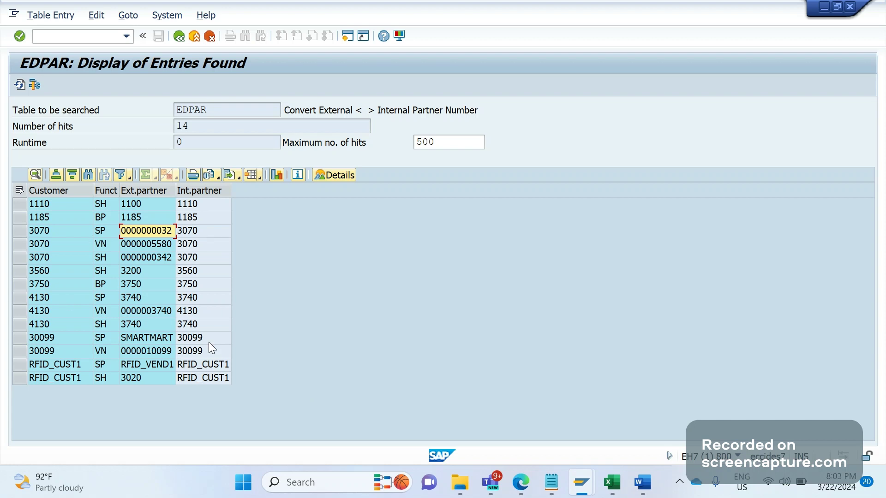
pyautogui.click(46, 231)
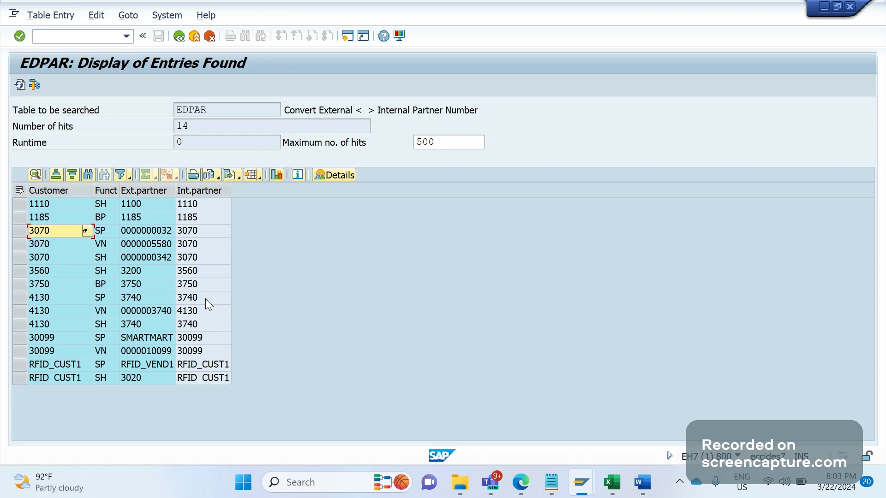
pyautogui.click(49, 190)
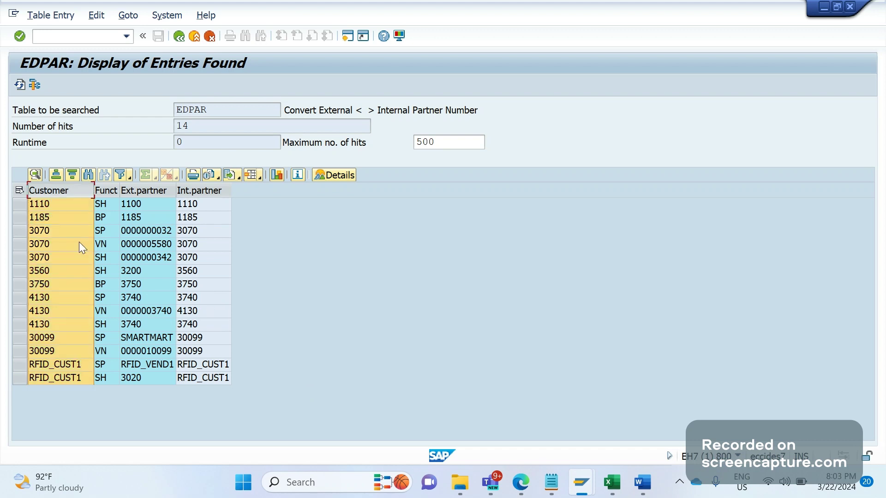
pyautogui.press('Right')
pyautogui.click(151, 187)
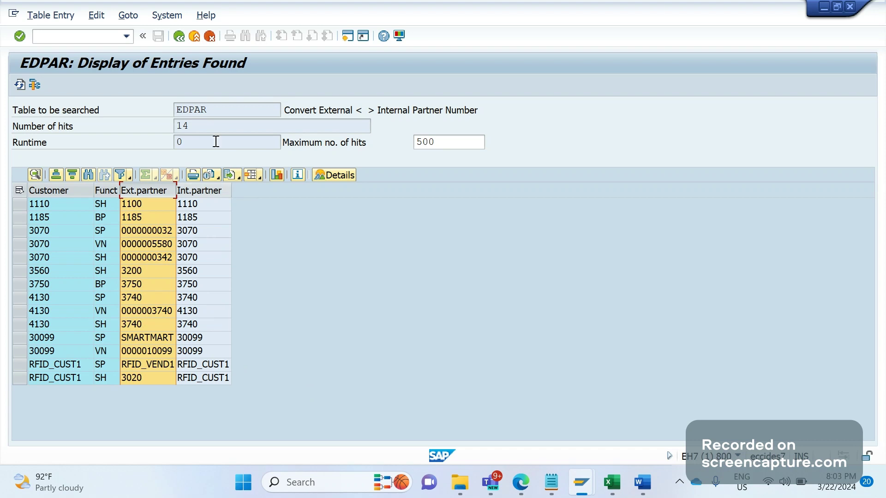
pyautogui.press('Tab')
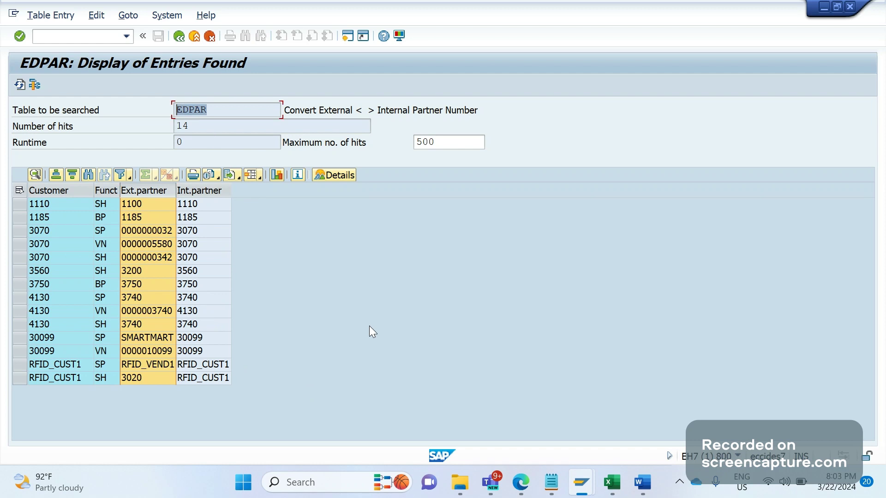
pyautogui.click(184, 203)
pyautogui.moveTo(185, 206); pyautogui.dragTo(212, 365)
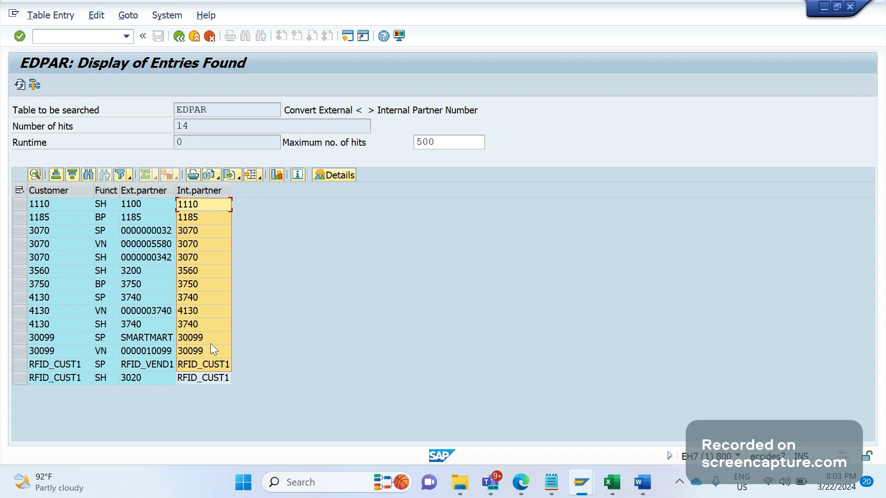
pyautogui.press('Tab')
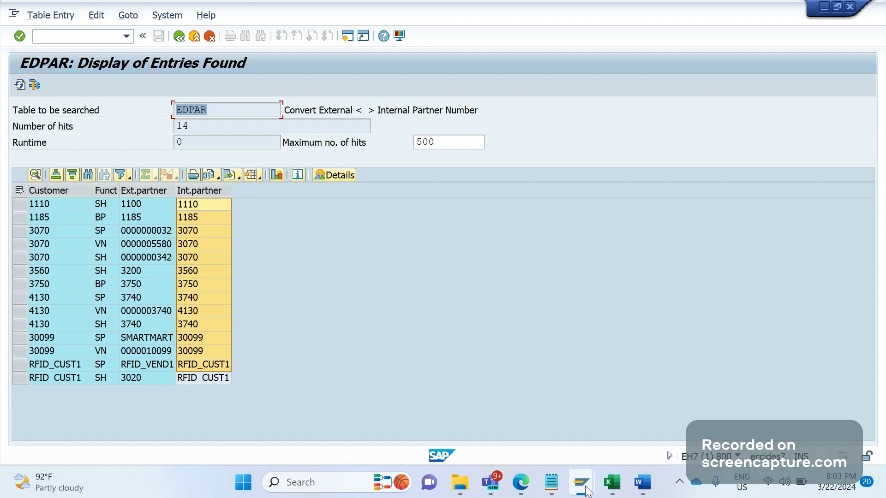
# Switch to the second SAP session and run transaction VOE4 in place of the EDSDC view
pyautogui.moveTo(581, 482)
pyautogui.click(696, 401)
pyautogui.click(76, 39)
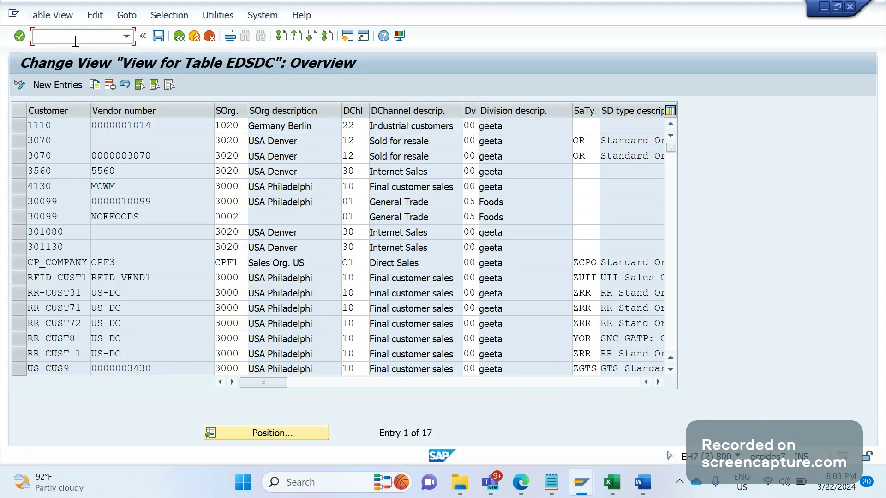
pyautogui.write('/nvoe')
pyautogui.press('Return')
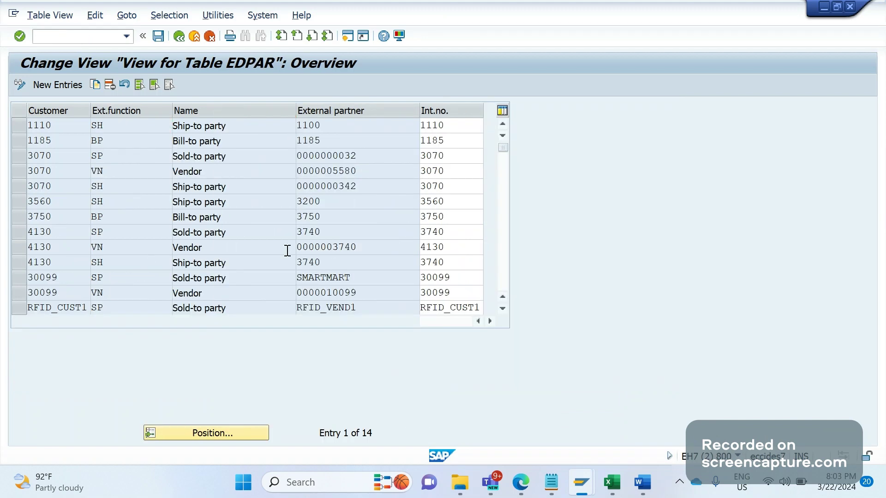
# Switch back to the Excel sheet and review the EDPAR and EDSDC rows with their transactions, selecting cell B10
pyautogui.hotkey('alt', 'Tab')
pyautogui.hotkey('alt', 'Tab')
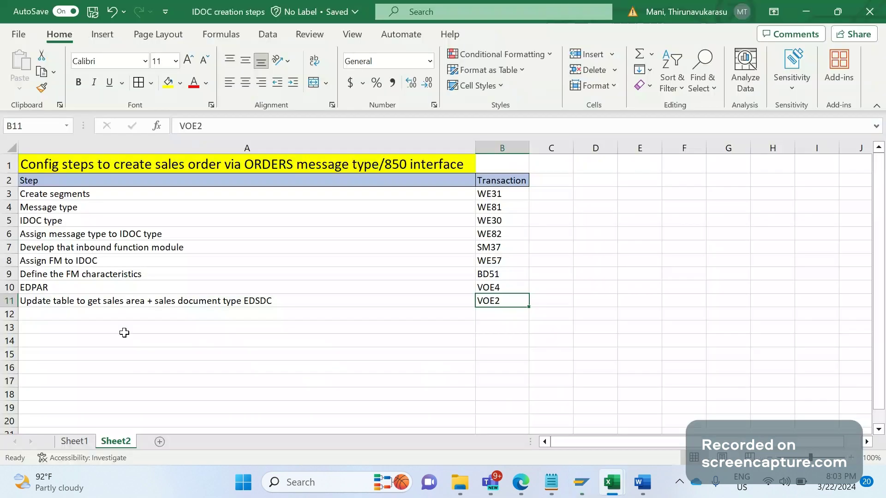
pyautogui.press('Up')
pyautogui.press('Left')
pyautogui.press('Right')
pyautogui.press('Down')
pyautogui.click(495, 288)
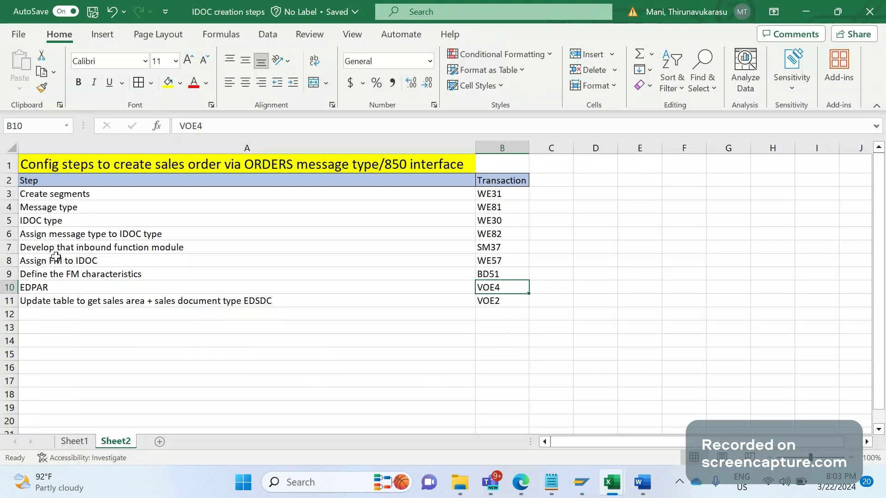
# Review the rows from Create segments to Define the FM characteristics with their transactions
pyautogui.click(70, 195)
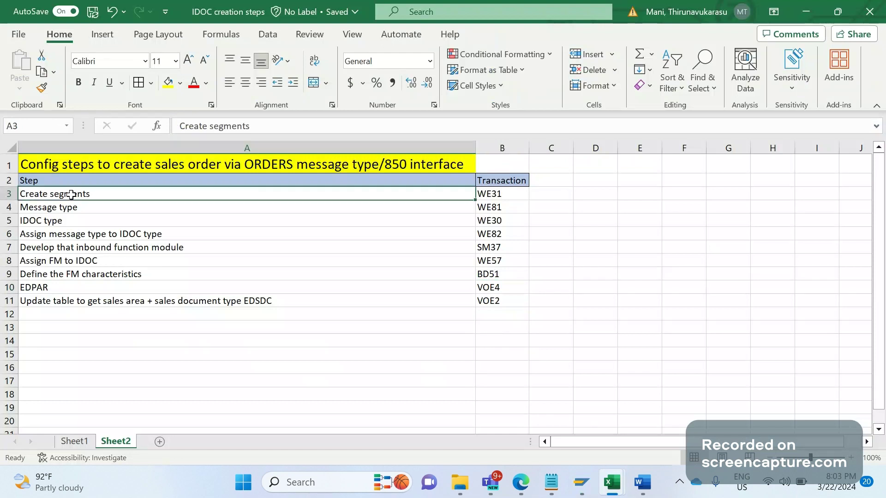
pyautogui.moveTo(71, 195); pyautogui.dragTo(488, 272)
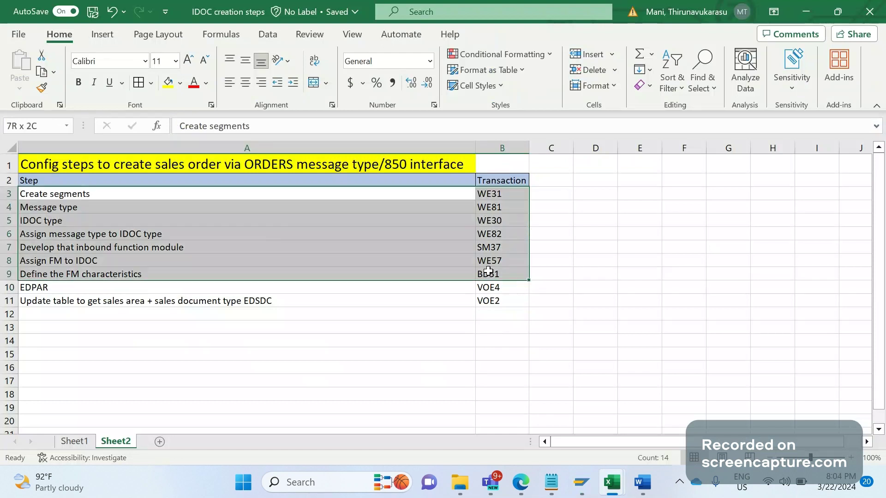
pyautogui.click(72, 197)
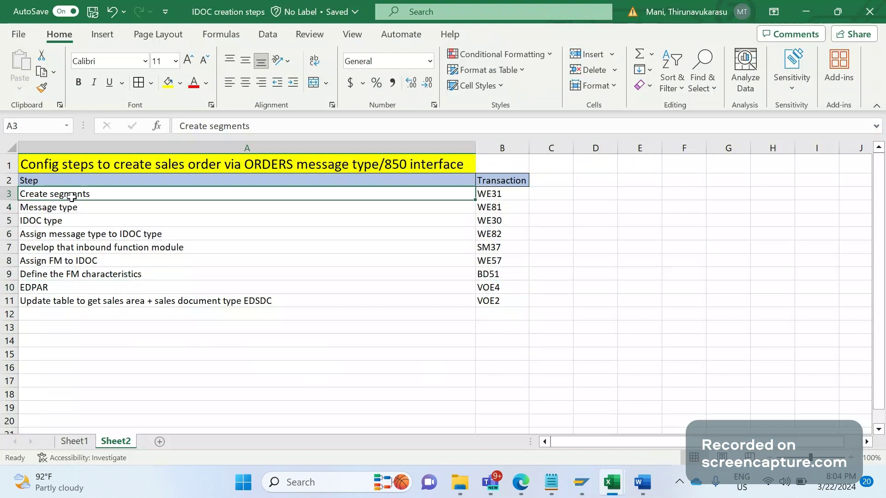
pyautogui.click(70, 215)
pyautogui.click(115, 199)
# Add the column header "No custome field" in cell C2, beside the Transaction header
pyautogui.click(555, 199)
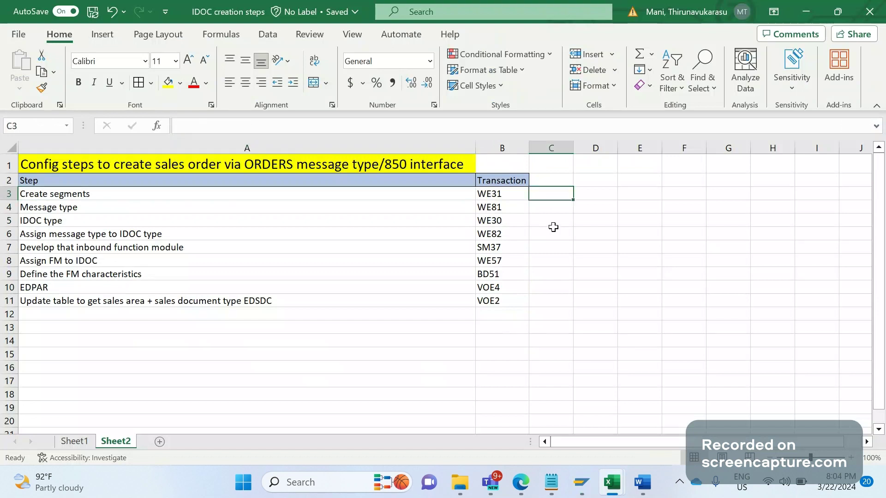
pyautogui.press('Up')
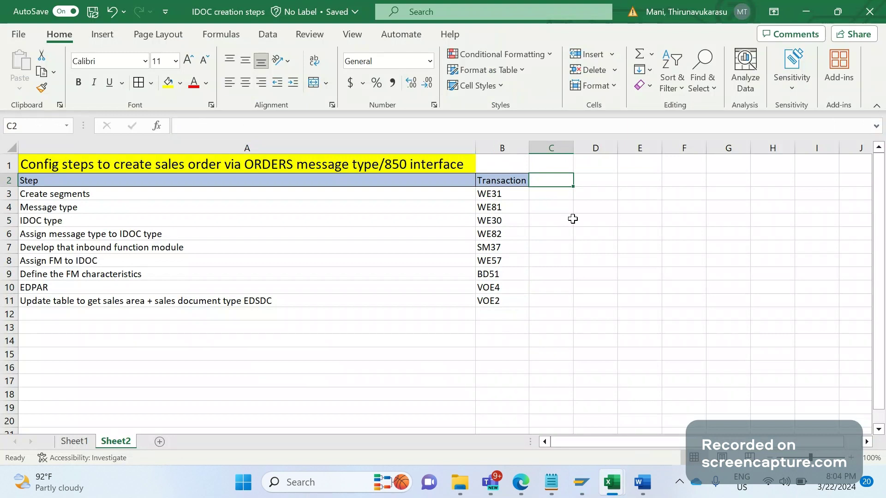
pyautogui.write('No cust')
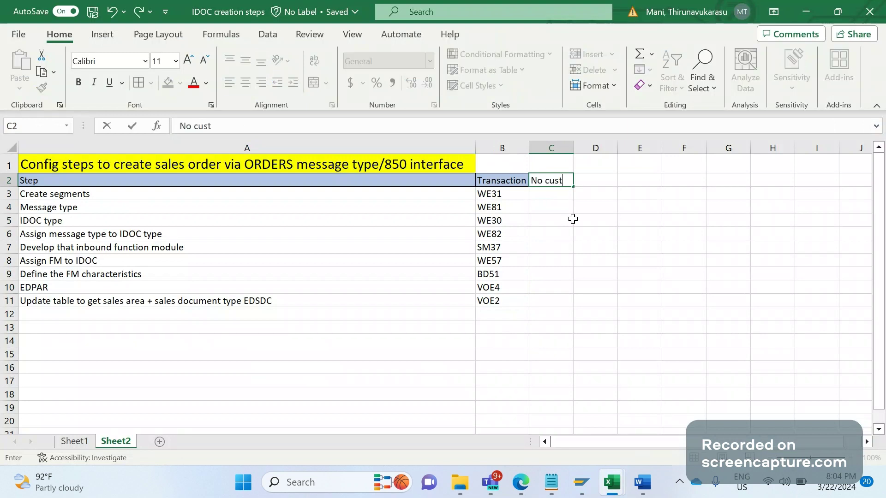
pyautogui.write('ome field')
pyautogui.press('Return')
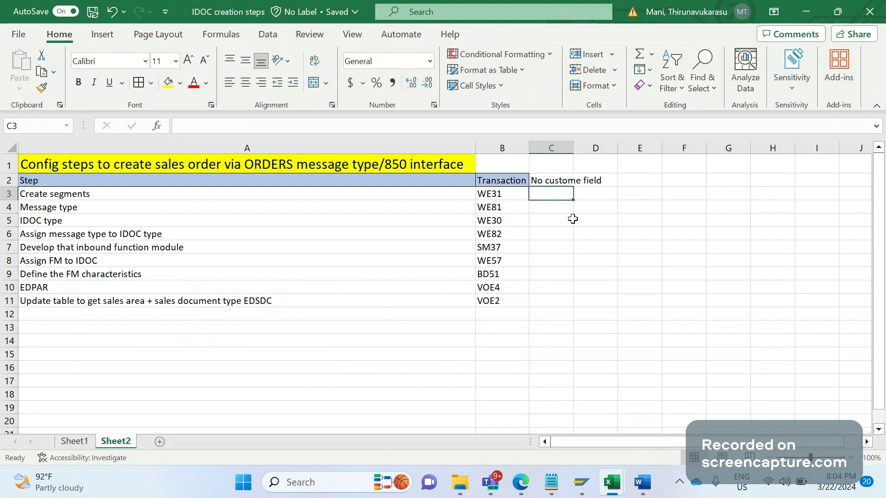
# Mark the Create segments row as "Skip" in the new column, cell C3
pyautogui.write('X')
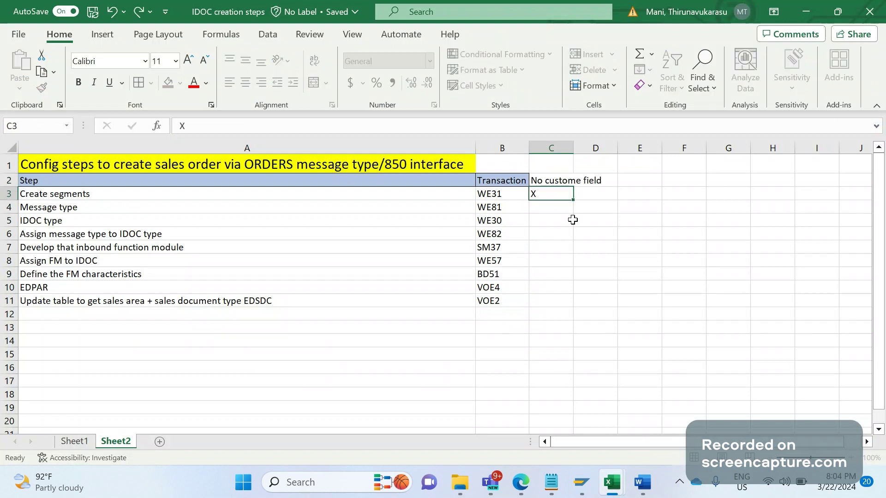
pyautogui.press('Return')
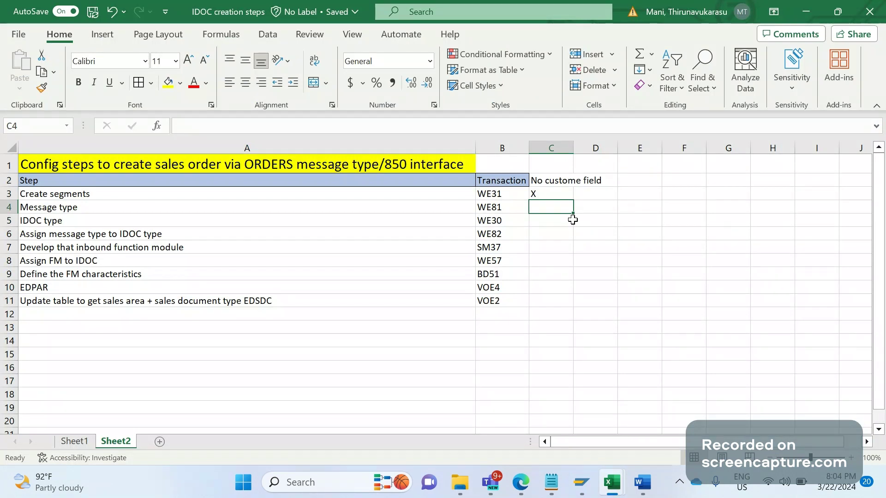
pyautogui.press('Up')
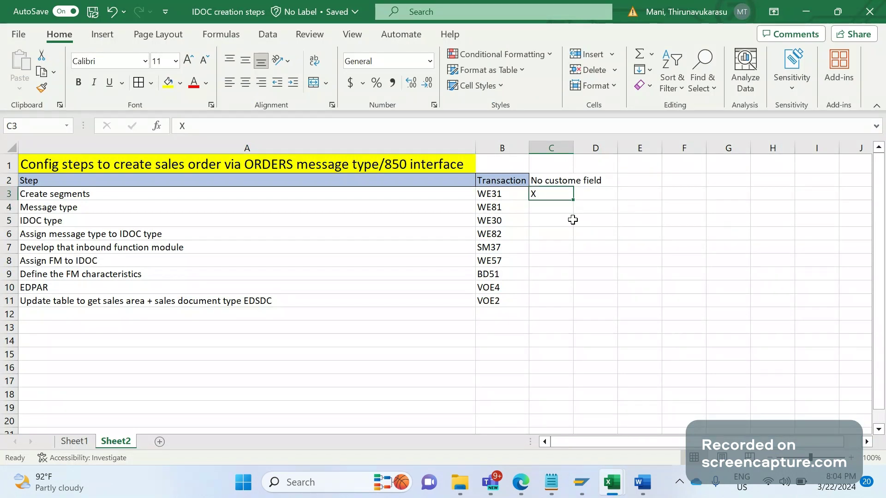
pyautogui.write('Sk')
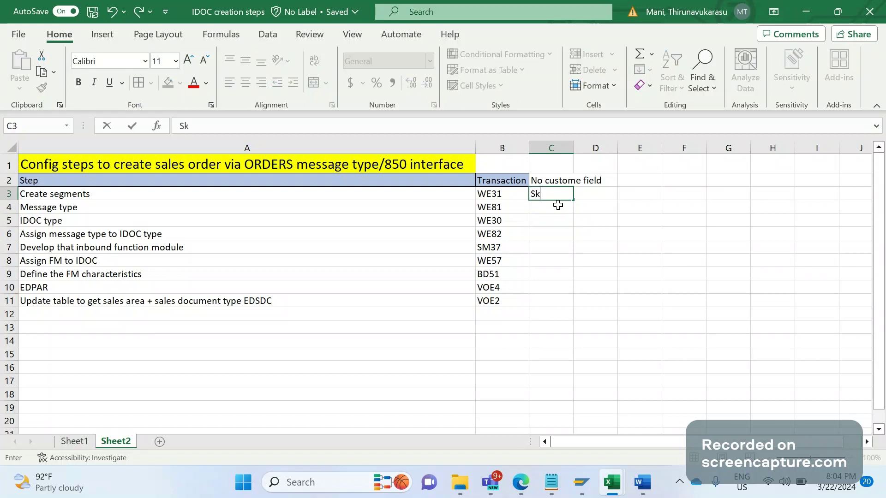
pyautogui.write('ip')
pyautogui.press('Return')
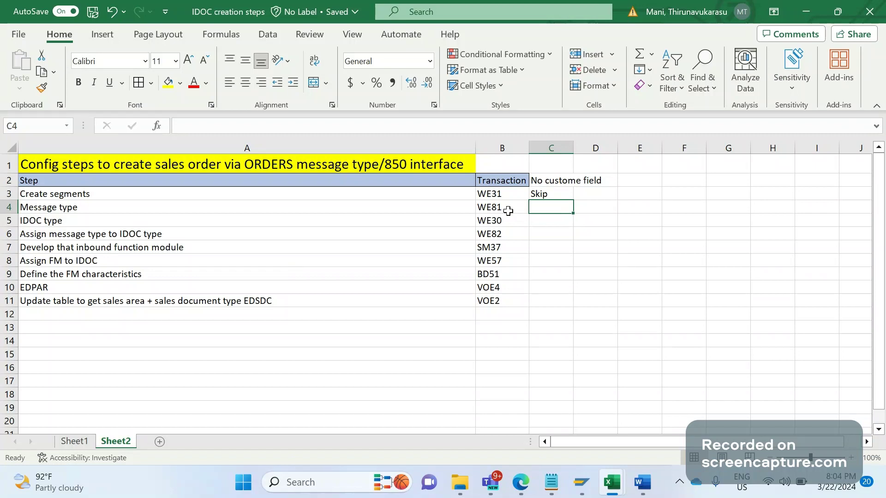
# Copy the "Skip" mark from the Create segments row to the Message type row in cell C4
pyautogui.click(101, 193)
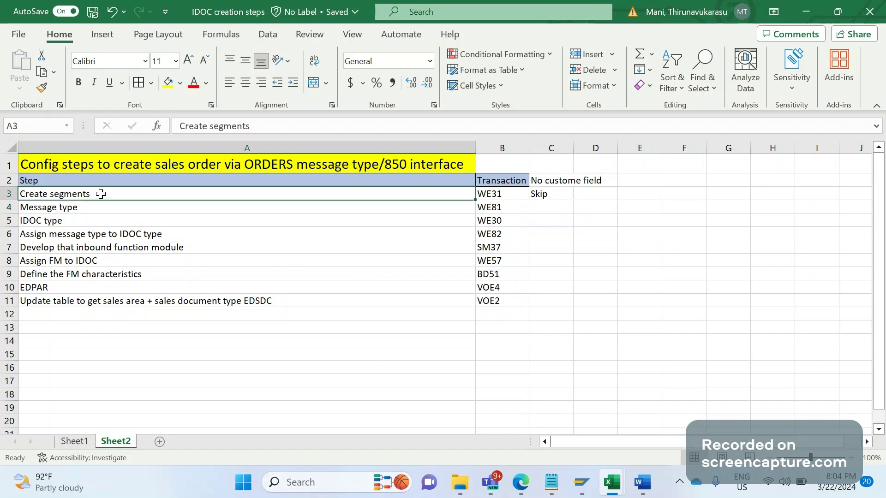
pyautogui.click(545, 194)
pyautogui.hotkey('ctrl', 'c')
pyautogui.moveTo(156, 215); pyautogui.dragTo(133, 210)
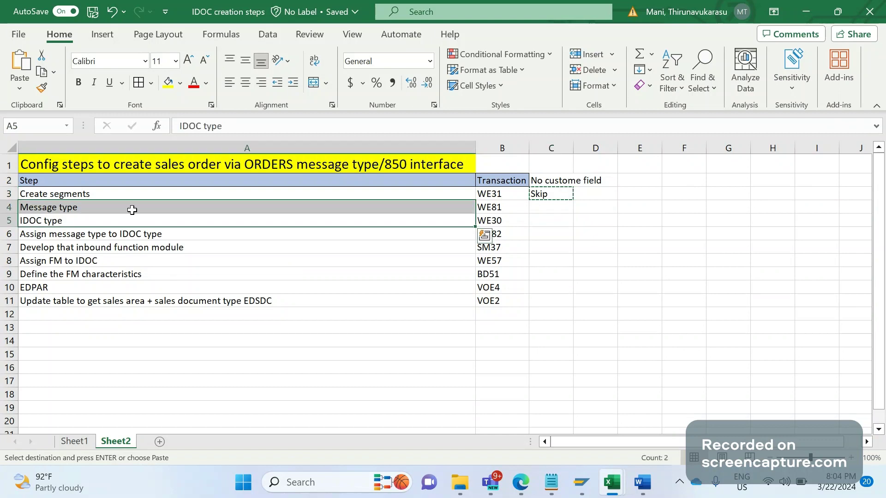
pyautogui.click(132, 210)
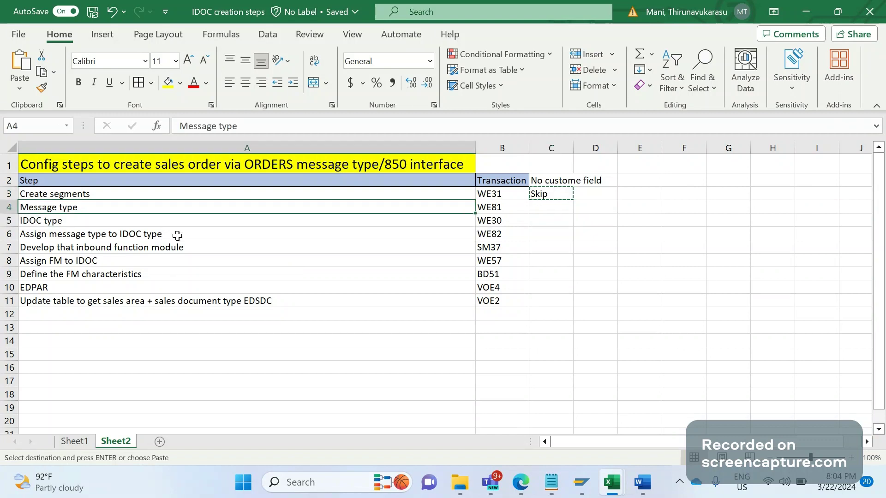
pyautogui.press('Right')
pyautogui.press('Right')
pyautogui.hotkey('ctrl', 'v')
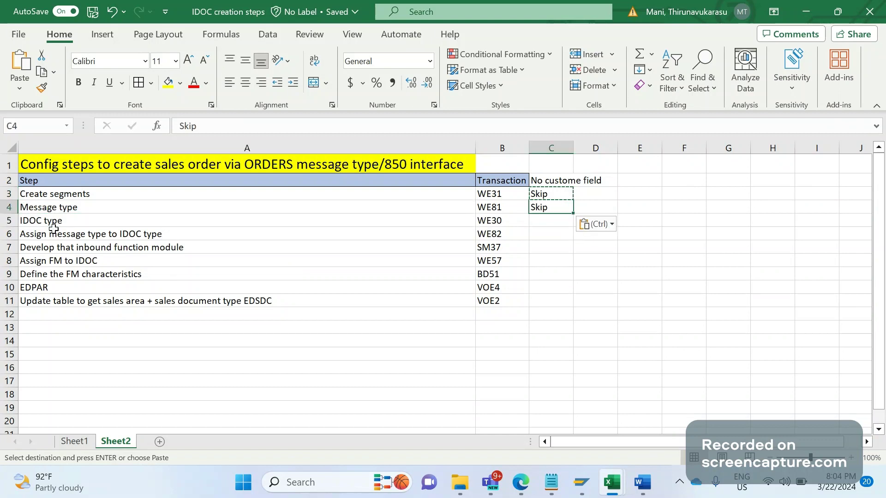
# Append "(ORDERS05)" to the IDOC type entry in A5 and "(ORDERS)" to the Message type entry in A4
pyautogui.click(54, 225)
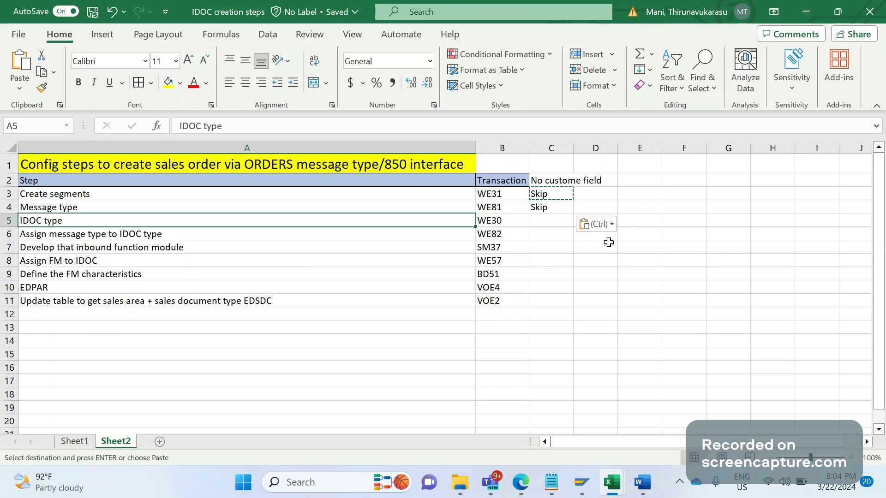
pyautogui.doubleClick(111, 224)
pyautogui.write('(')
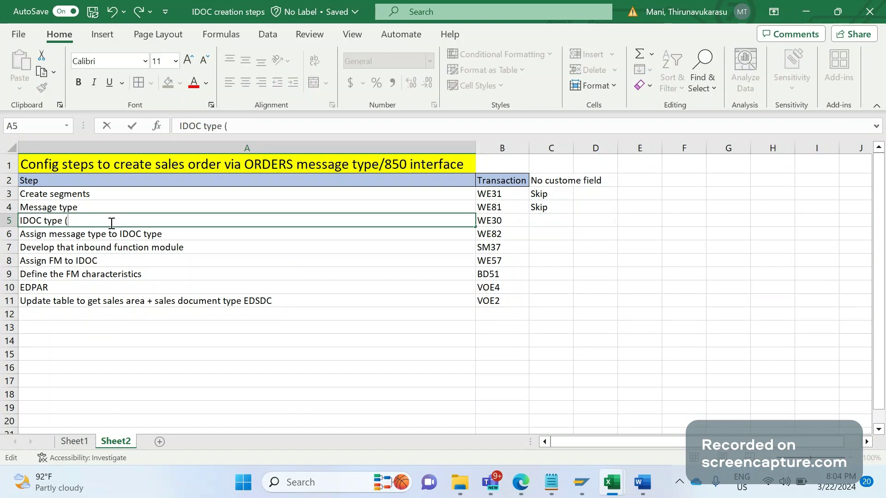
pyautogui.write('ORDERS')
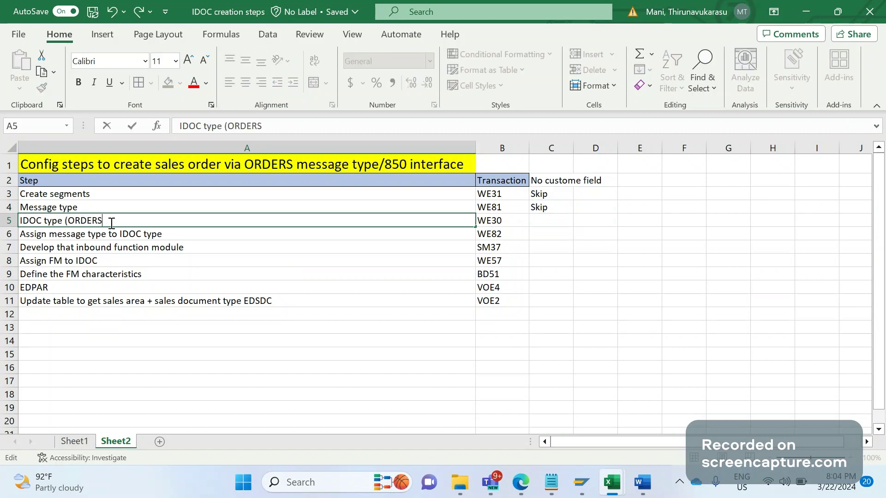
pyautogui.write('05)')
pyautogui.doubleClick(104, 205)
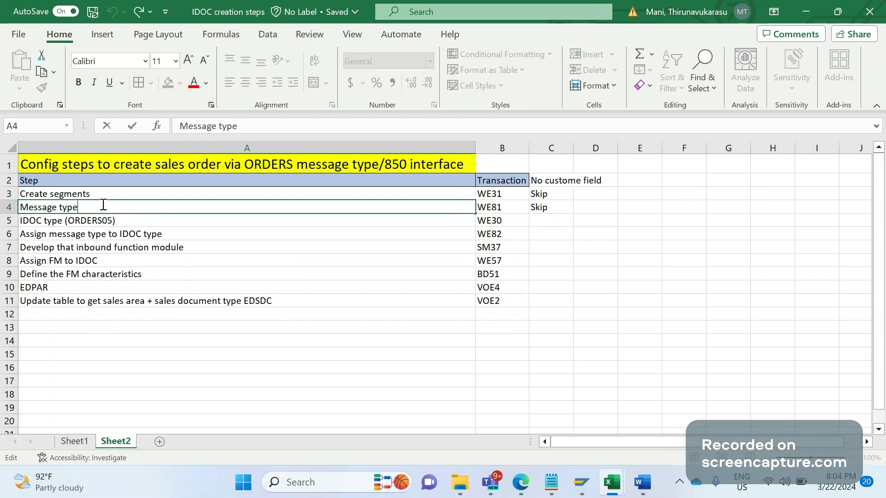
pyautogui.write('(ORDERS)')
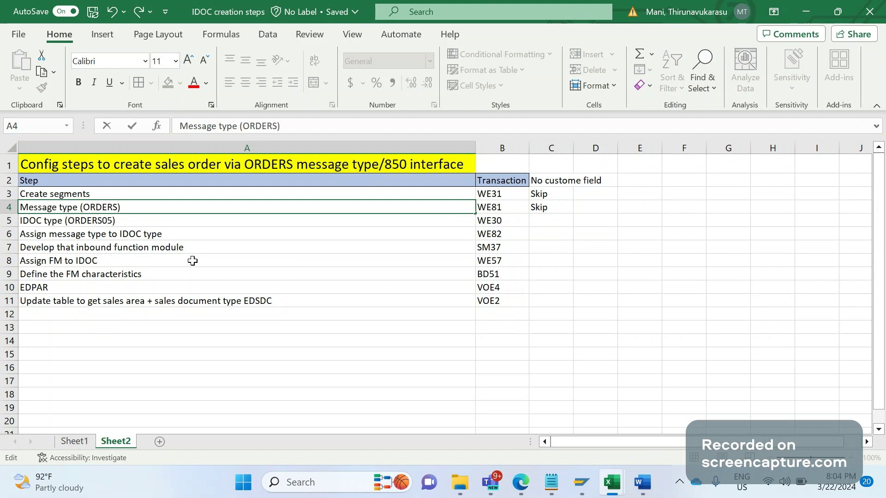
pyautogui.click(192, 261)
# Copy the "Skip" mark into C5 and C6 for the IDOC type and Assign message type to IDOC type rows
pyautogui.click(561, 211)
pyautogui.moveTo(573, 213); pyautogui.dragTo(549, 224)
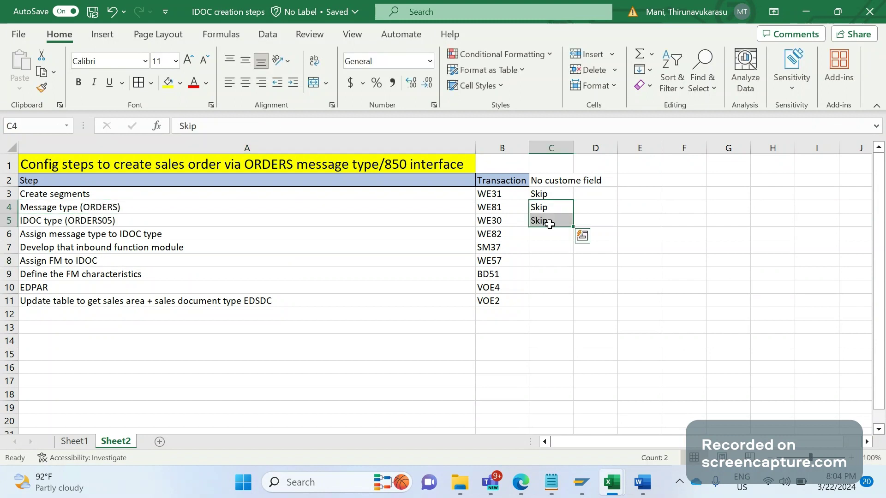
pyautogui.click(550, 224)
pyautogui.hotkey('ctrl', 'c')
pyautogui.press('Left')
pyautogui.press('Left')
pyautogui.press('Down')
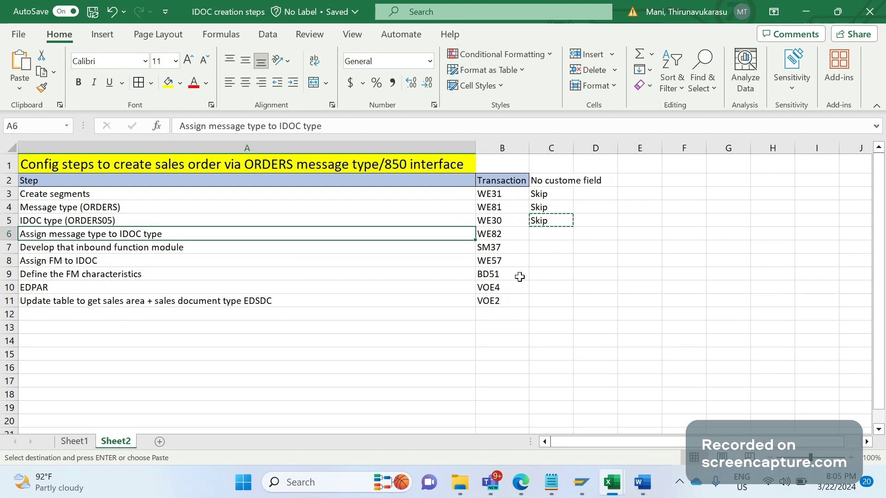
pyautogui.click(560, 234)
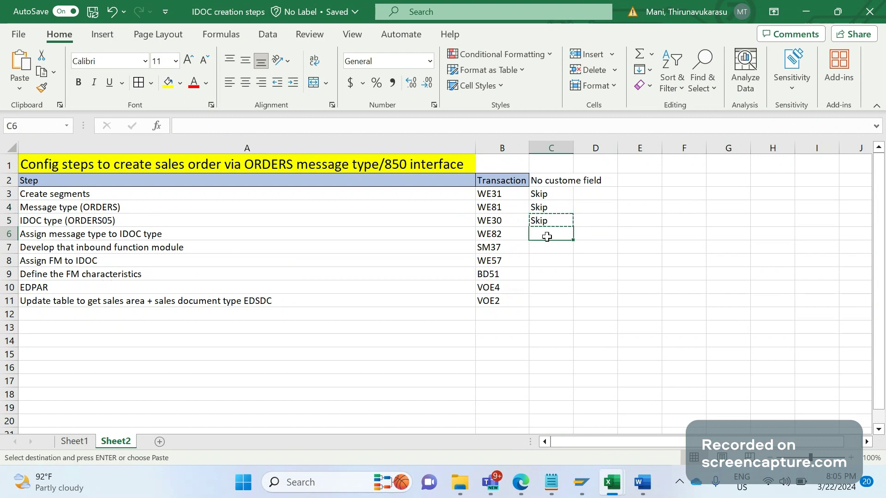
pyautogui.hotkey('ctrl', 'v')
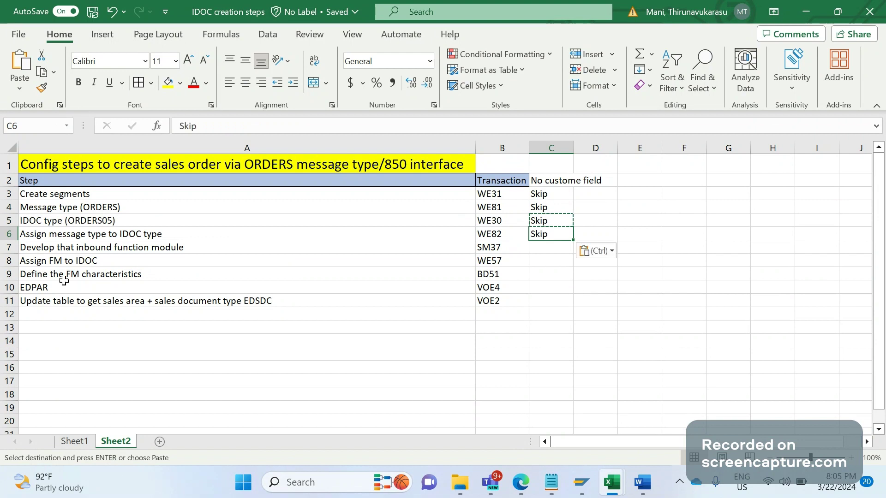
# Copy the "Skip" mark into C7 to C9 for the inbound function module, FM assignment and FM characteristics rows
pyautogui.click(119, 253)
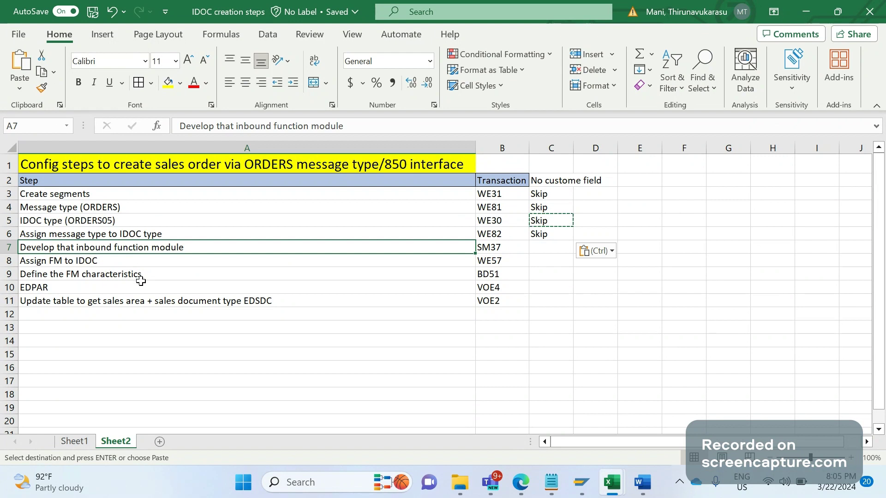
pyautogui.press('Right')
pyautogui.press('Right')
pyautogui.hotkey('ctrl', 'v')
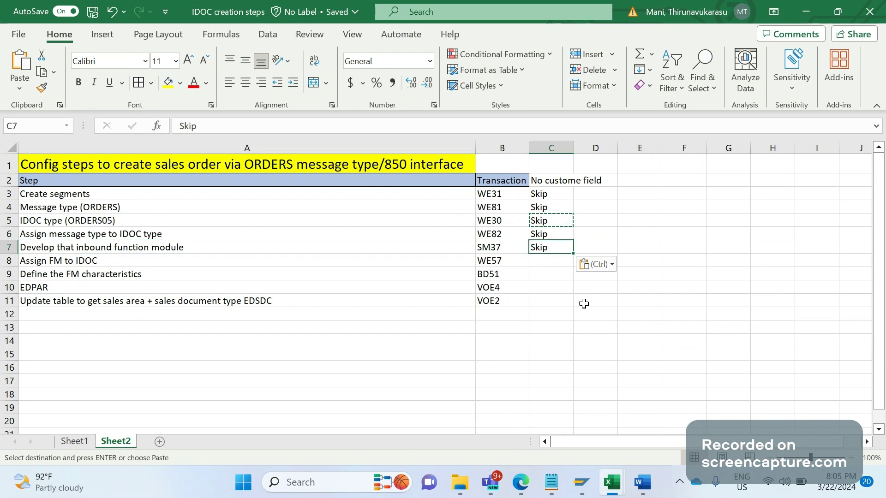
pyautogui.click(93, 260)
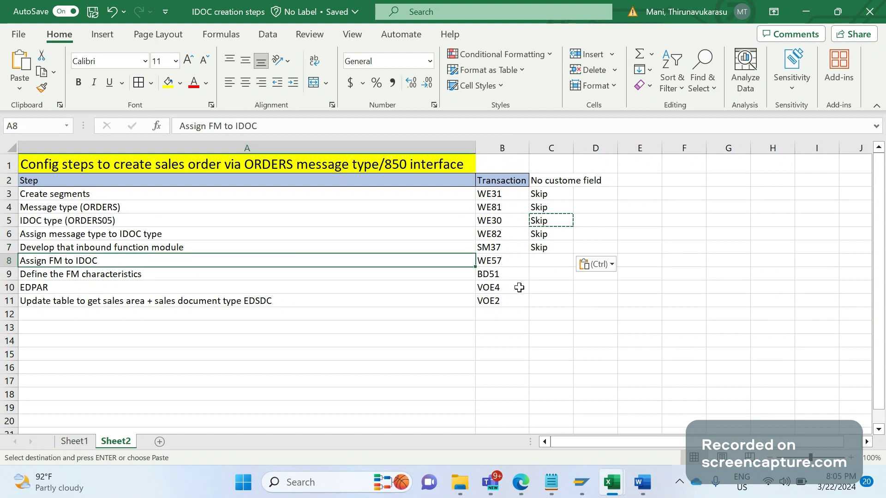
pyautogui.press('Right')
pyautogui.press('Right')
pyautogui.hotkey('ctrl', 'v')
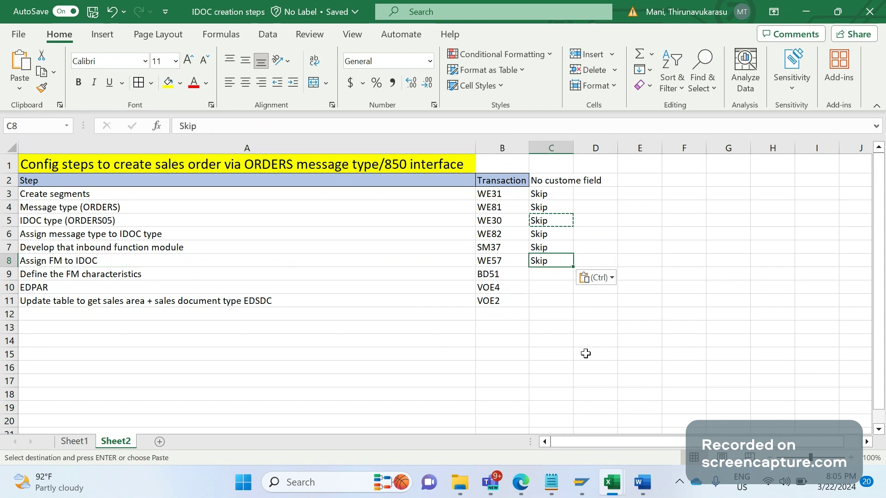
pyautogui.click(71, 277)
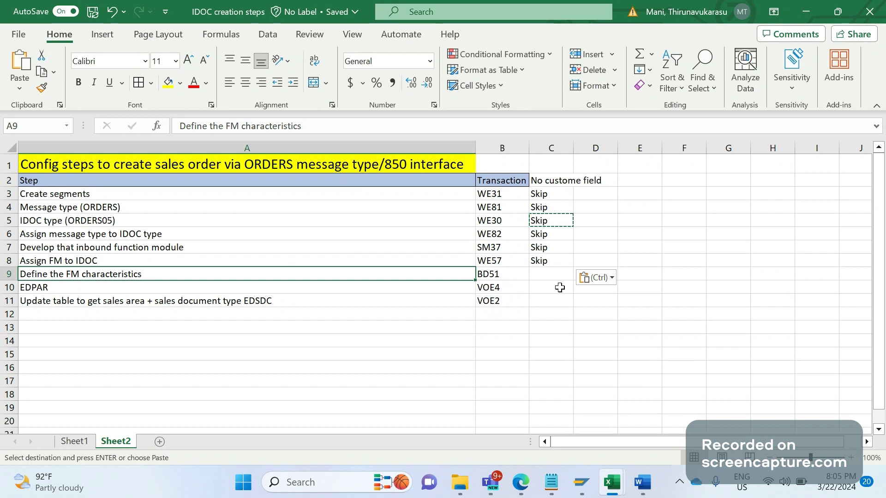
pyautogui.click(556, 276)
pyautogui.hotkey('ctrl', 'v')
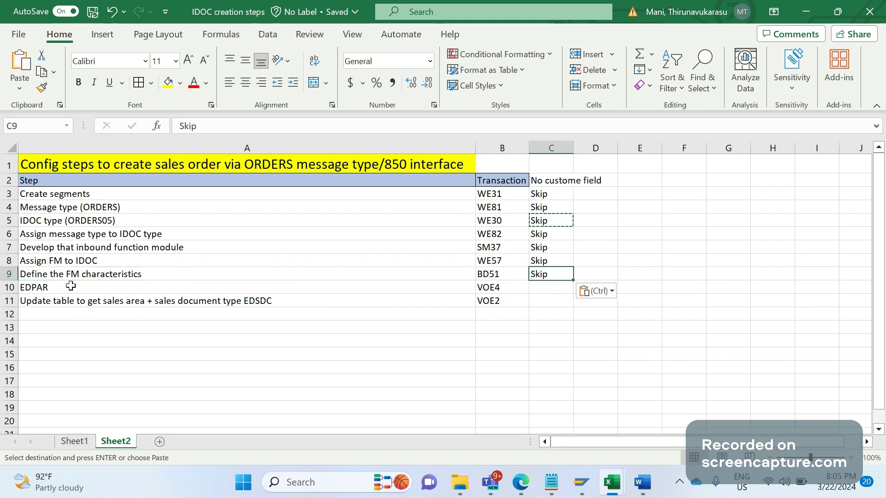
# Mark the EDPAR and EDSDC rows as "Mandatory" in cells C10 and C11
pyautogui.press('Down')
pyautogui.write('ma')
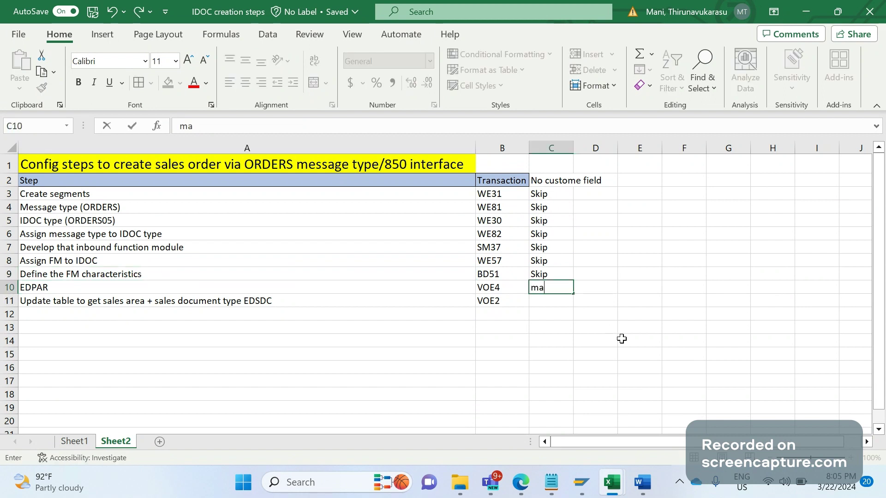
pyautogui.write('nd')
pyautogui.press('BackSpace')
pyautogui.press('BackSpace')
pyautogui.press('BackSpace')
pyautogui.press('BackSpace')
pyautogui.write('Mandatory')
pyautogui.press('Return')
pyautogui.write('Mand')
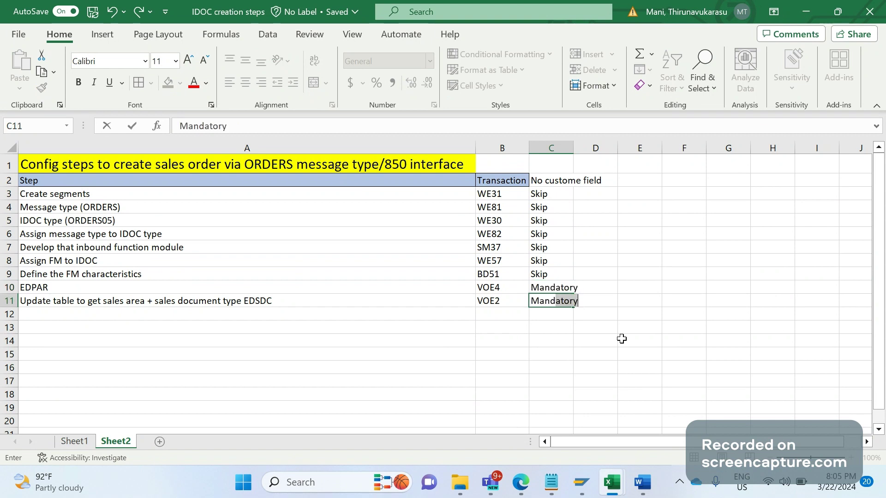
pyautogui.press('Return')
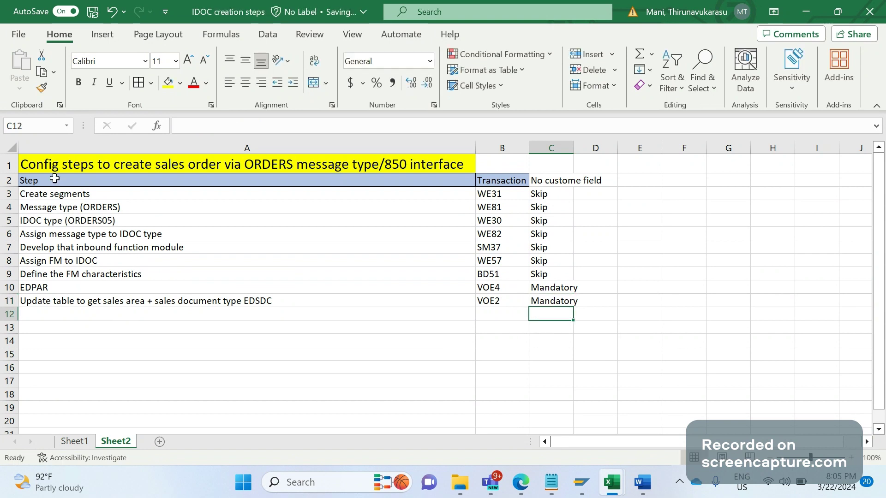
# Apply all borders to the step table in A2:C11 and fit column C's width to its contents
pyautogui.moveTo(54, 179); pyautogui.dragTo(547, 299)
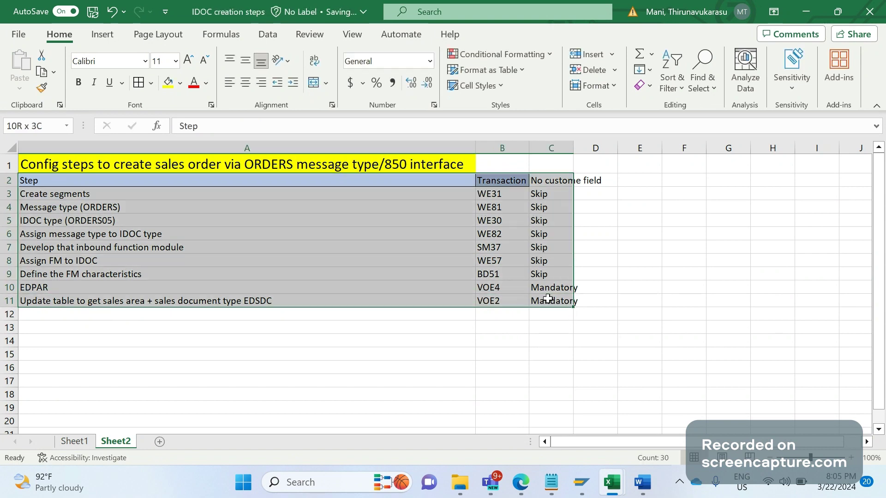
pyautogui.hotkey('alt', 'h')
pyautogui.press('b')
pyautogui.press('a')
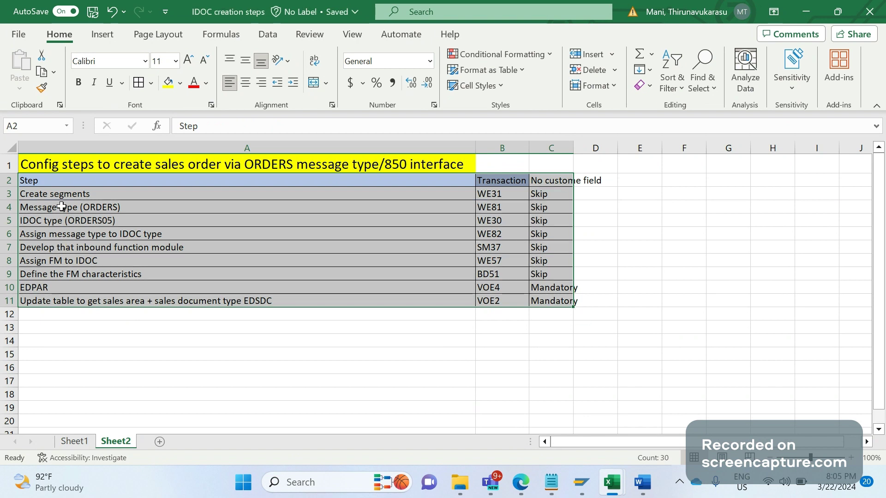
pyautogui.doubleClick(573, 147)
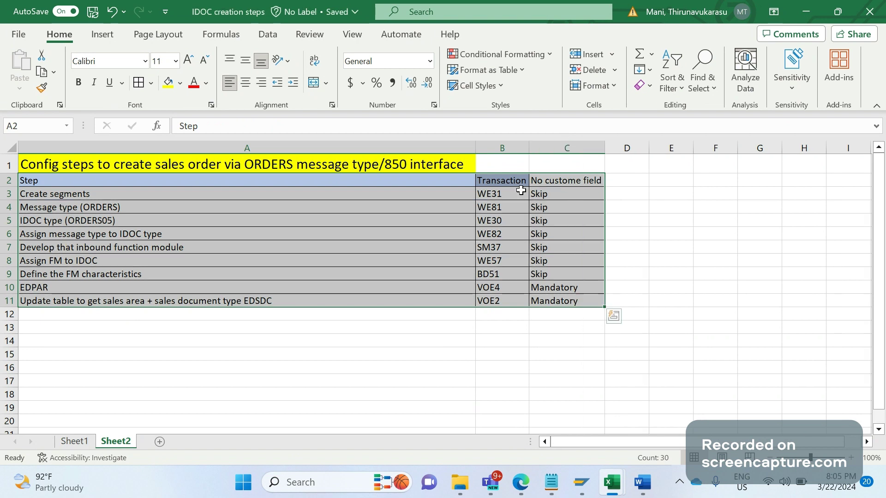
# Copy the formatting of the "Transaction" header in B2 to the "No custome field" header in C2
pyautogui.click(519, 182)
pyautogui.click(42, 87)
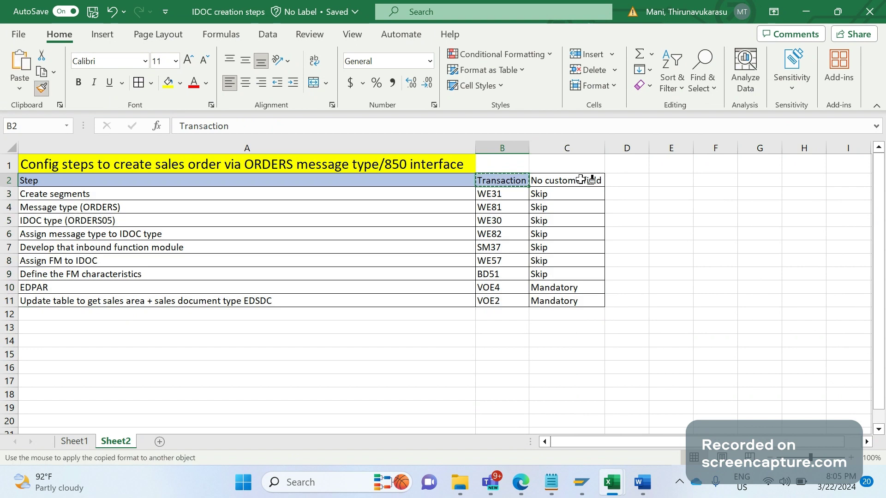
pyautogui.click(581, 179)
pyautogui.click(549, 313)
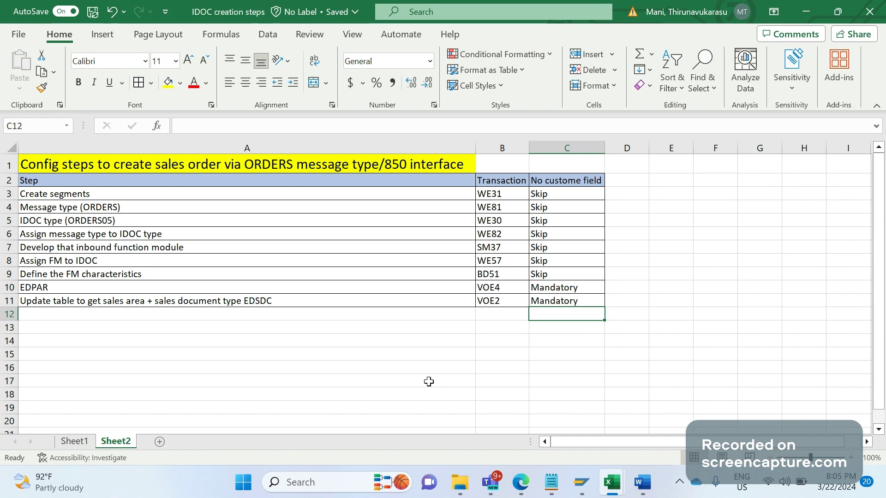
# Insert five blank rows above the EDPAR row, starting at row 10
pyautogui.click(56, 319)
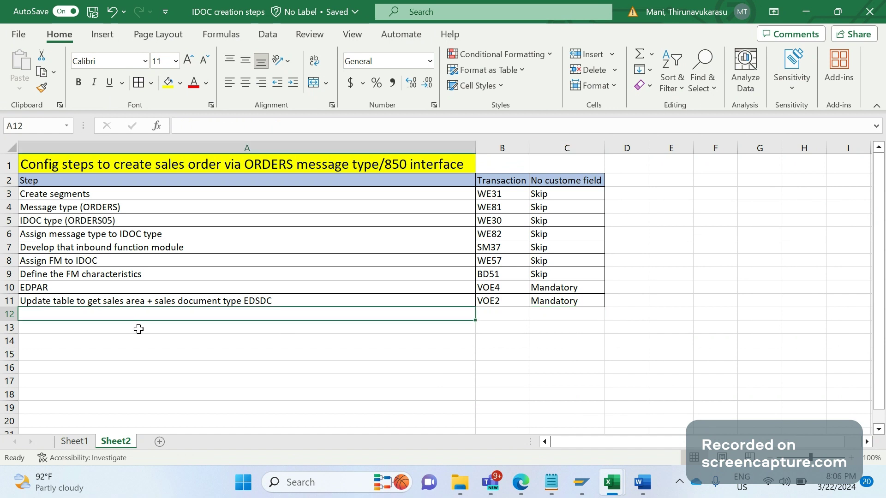
pyautogui.click(10, 287)
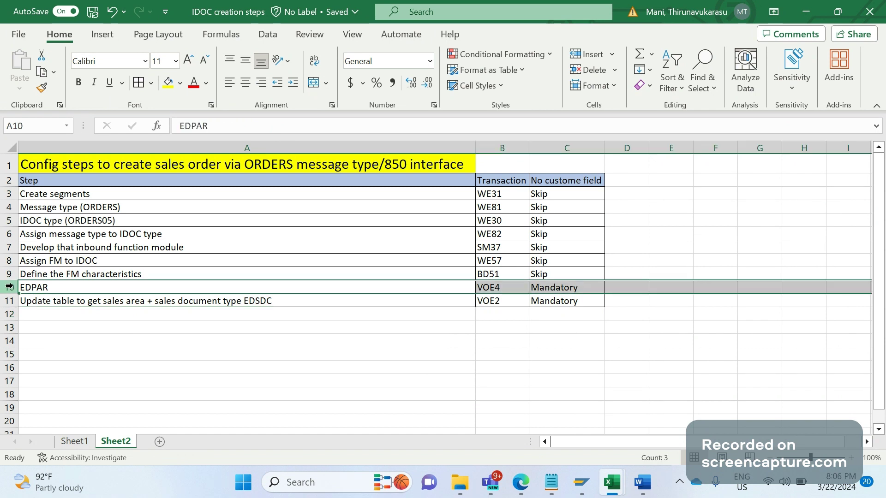
pyautogui.hotkey('ctrl', 'shift', '=')
pyautogui.hotkey('ctrl', 'shift', '=')
pyautogui.hotkey('ctrl', 'shift', '=')
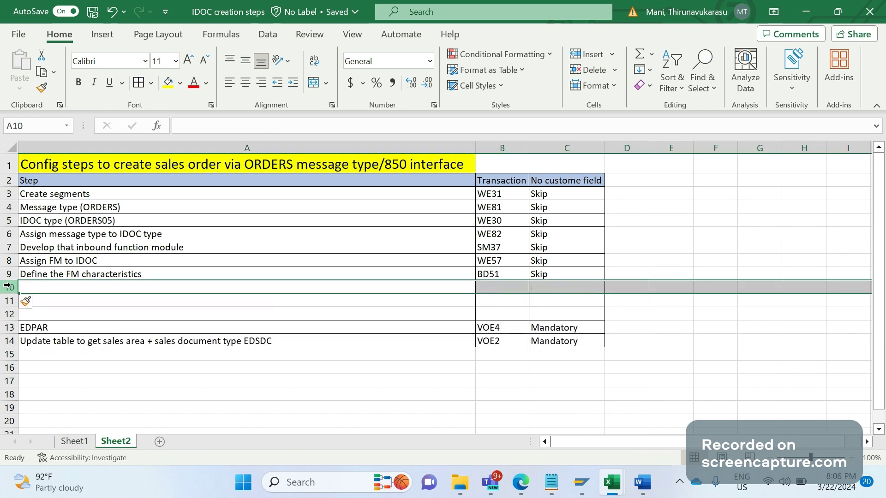
pyautogui.hotkey('ctrl', 'shift', '=')
pyautogui.hotkey('ctrl', 'shift', '=')
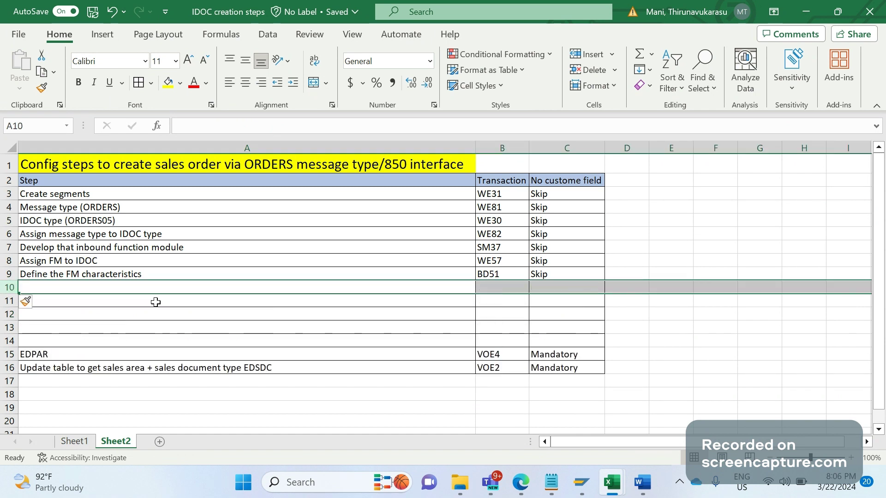
pyautogui.hotkey('shift', 'BackSpace')
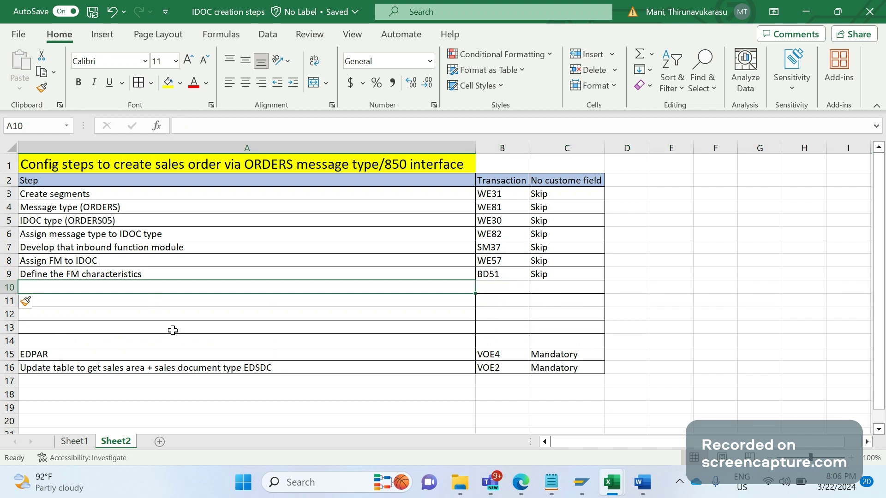
# Enter "Define the logical system" in A10 with the transaction "BD54/SALES" in B10
pyautogui.write('Define ')
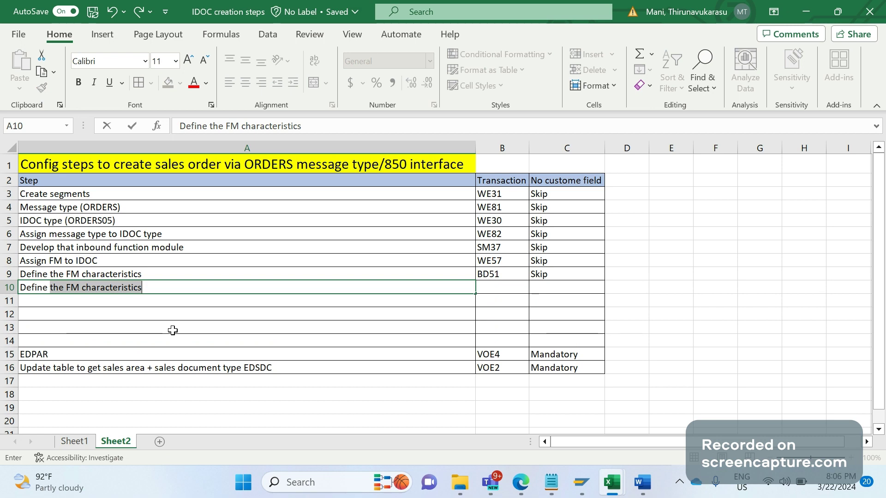
pyautogui.write('the logi')
pyautogui.press('BackSpace')
pyautogui.write('cal sy')
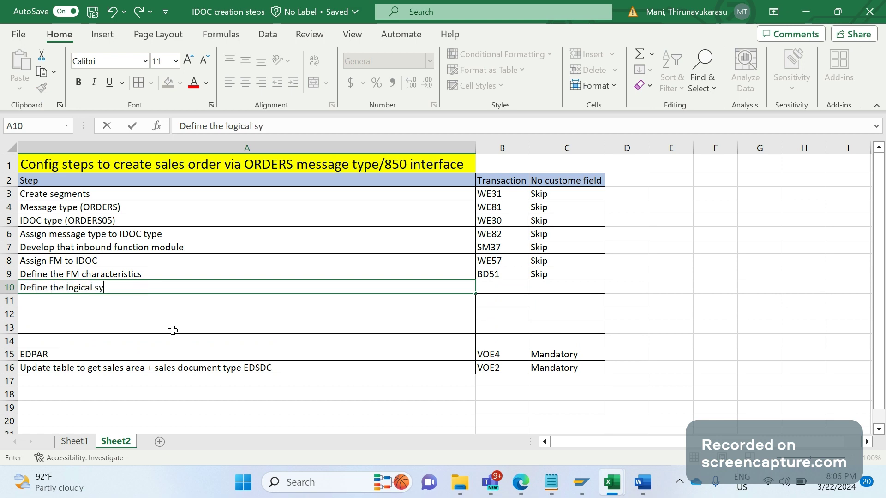
pyautogui.write('stem')
pyautogui.press('Tab')
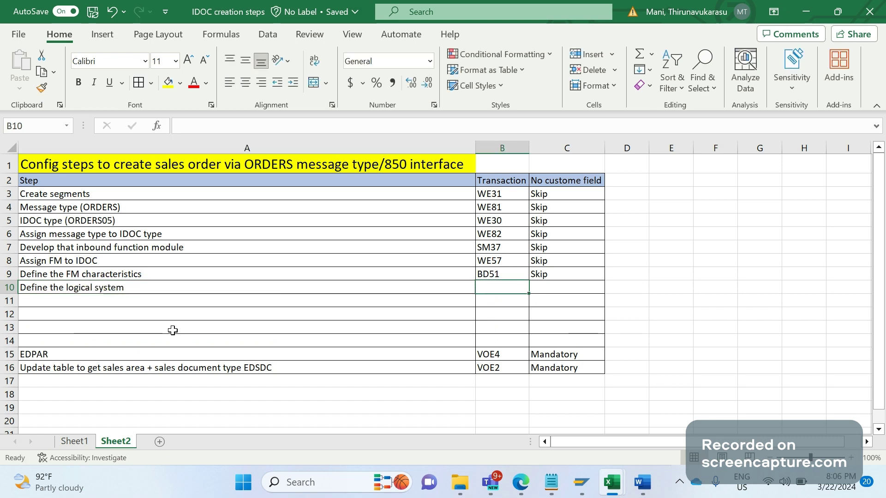
pyautogui.write('B')
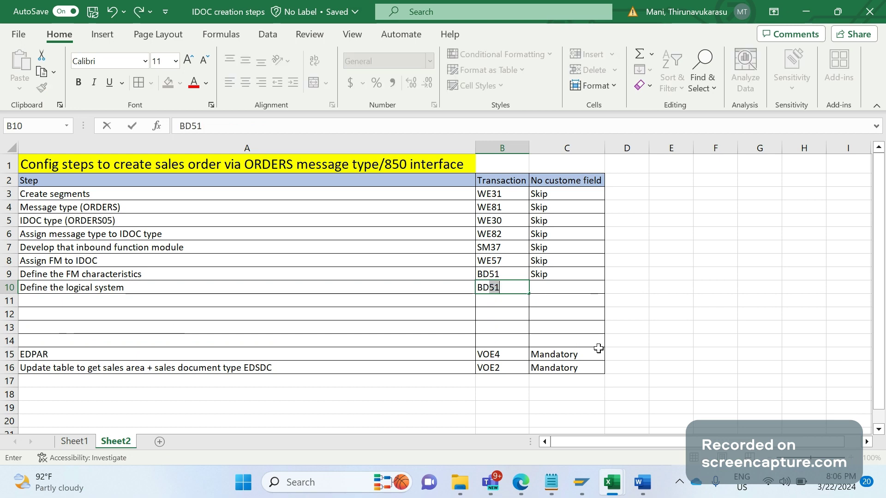
pyautogui.write('D54/SALES')
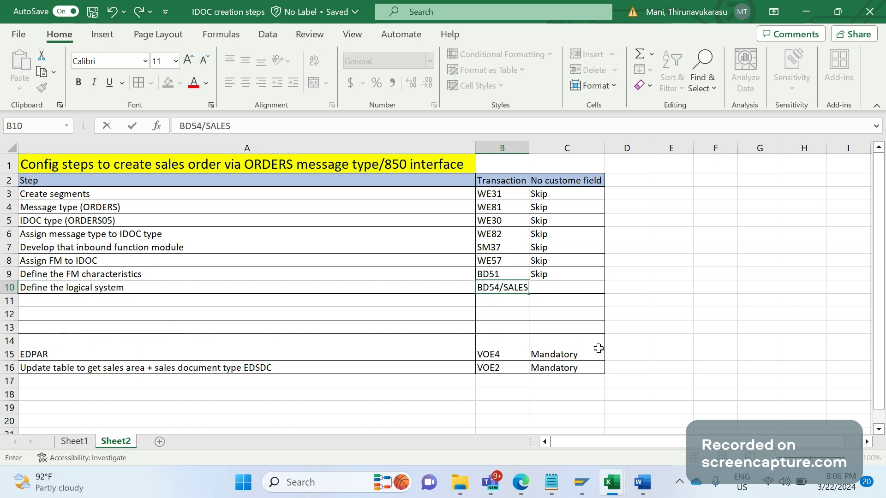
pyautogui.press('Tab')
# Copy the "Mandatory" mark from the EDPAR row into C10 for the logical system definition
pyautogui.click(598, 347)
pyautogui.hotkey('ctrl', 'c')
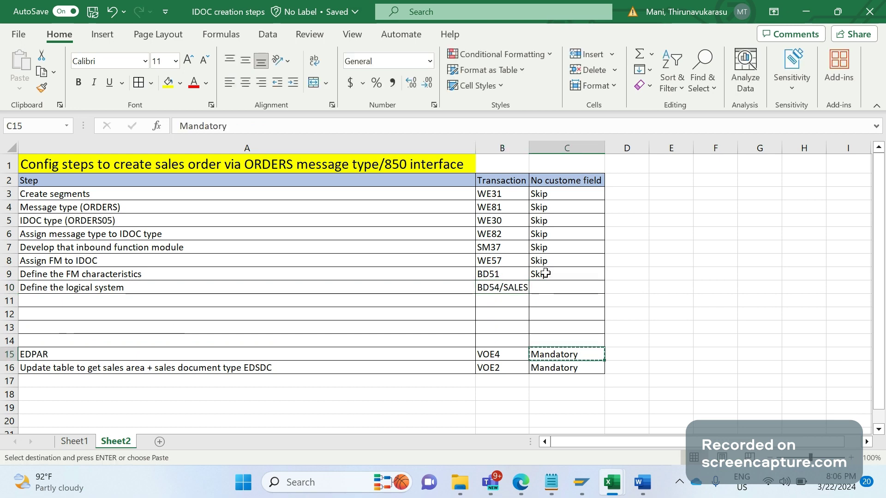
pyautogui.press('Up')
pyautogui.press('Up')
pyautogui.press('Up')
pyautogui.press('Up')
pyautogui.press('Up')
pyautogui.hotkey('ctrl', 'v')
# Enter "Assign logical system to client" in A11 with the transaction "SALE/SCC4" in B11
pyautogui.click(85, 314)
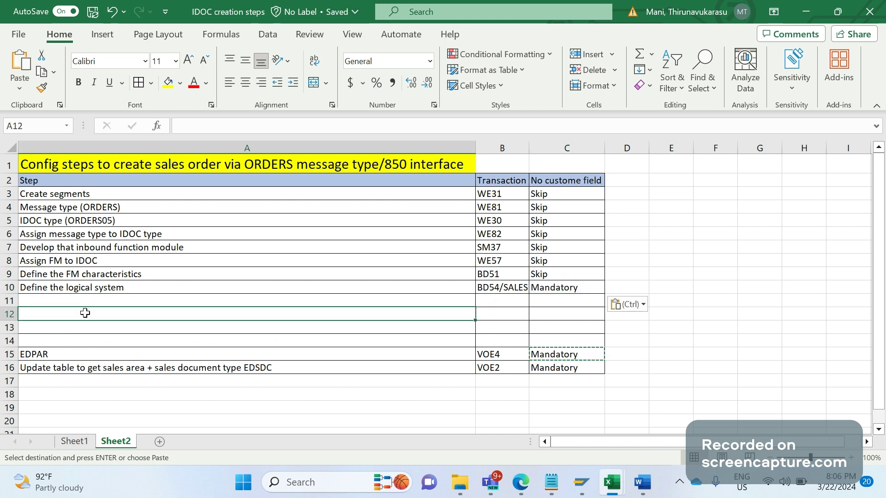
pyautogui.press('Up')
pyautogui.press('Up')
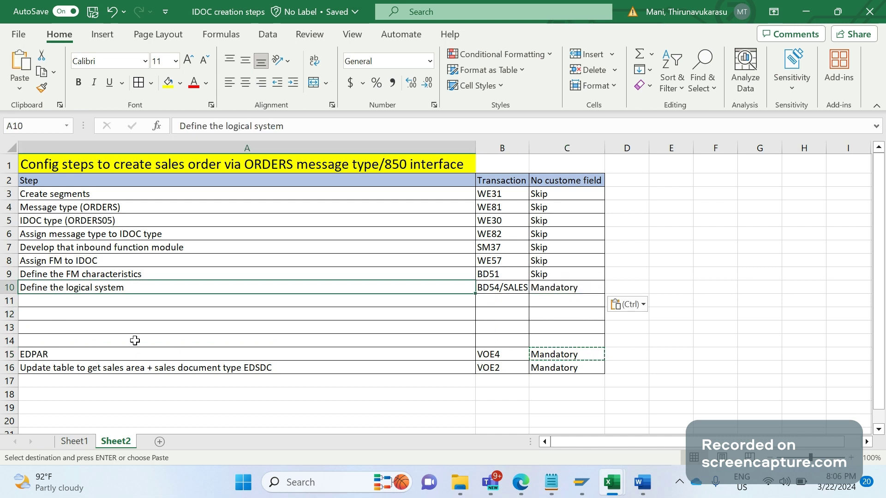
pyautogui.click(109, 302)
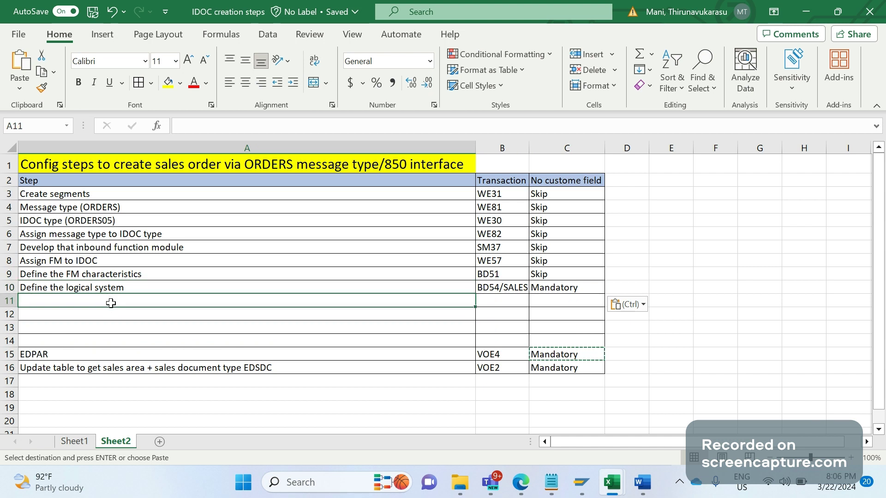
pyautogui.write('Assign ')
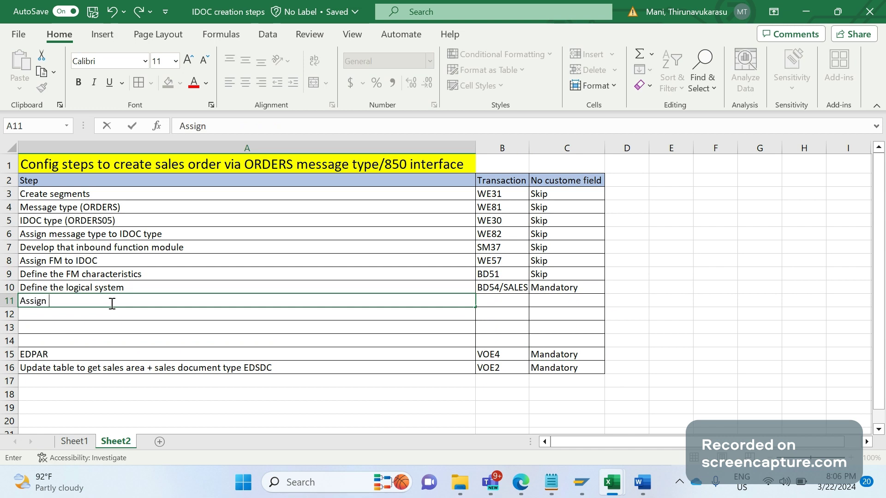
pyautogui.write('Iogical system to client')
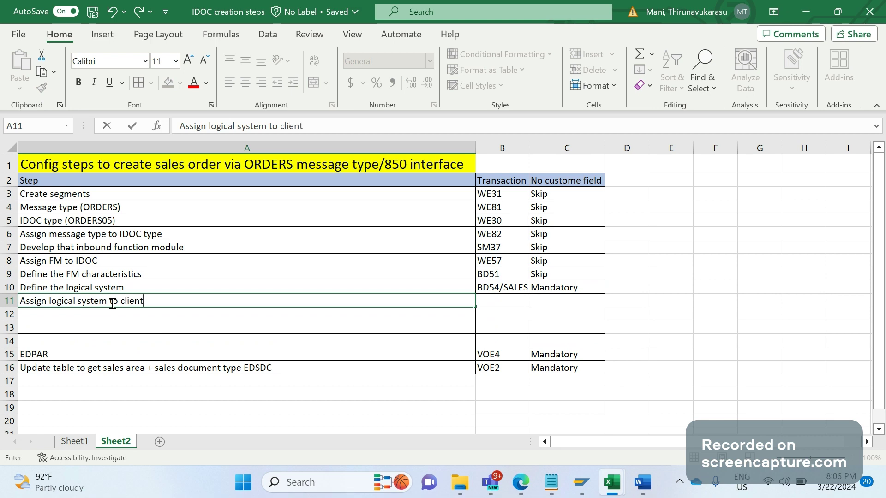
pyautogui.press('Tab')
pyautogui.write('S')
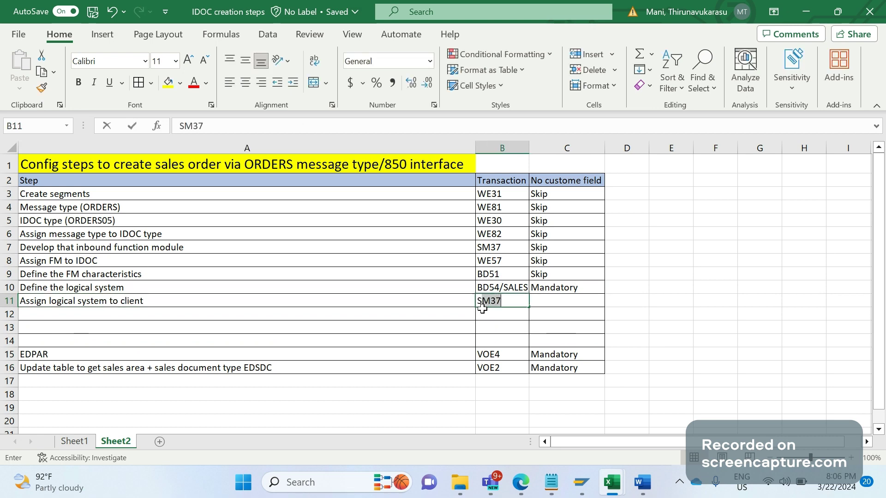
pyautogui.write('ALE/')
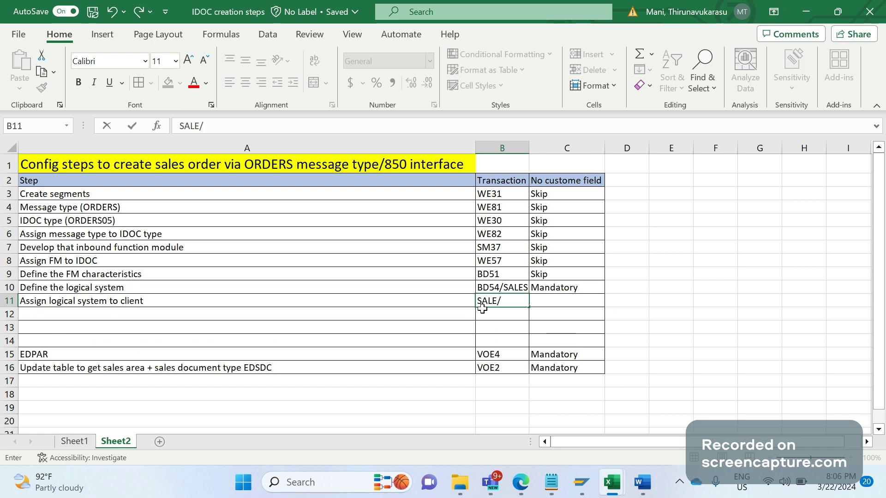
pyautogui.write('SCC4')
# Correct the transaction in B10 to "BD54/SALE" and fill the "Mandatory" mark down from C10 into C11
pyautogui.click(518, 290)
pyautogui.click(240, 129)
pyautogui.press('BackSpace')
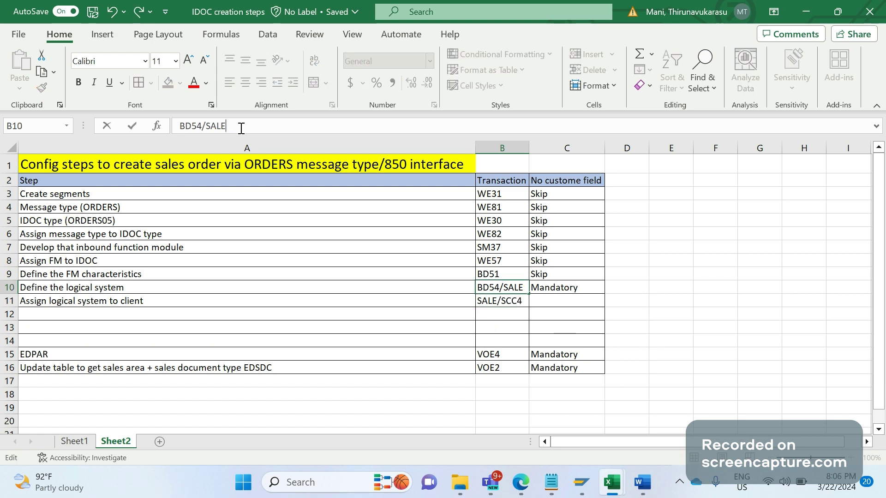
pyautogui.press('Return')
pyautogui.moveTo(554, 289); pyautogui.dragTo(554, 297)
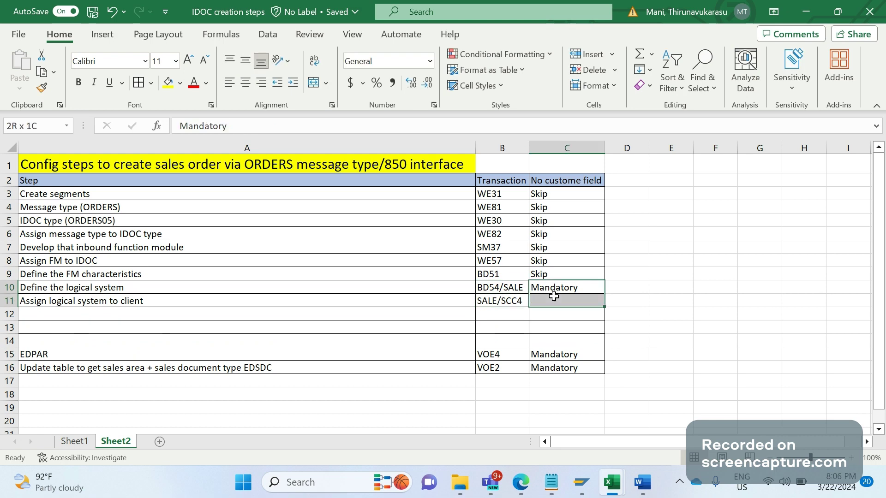
pyautogui.hotkey('ctrl', 'd')
# Enter "RFC destiantion" in A12 with the transaction "SM59" in B12, and fill the "Mandatory" mark into C12
pyautogui.click(79, 313)
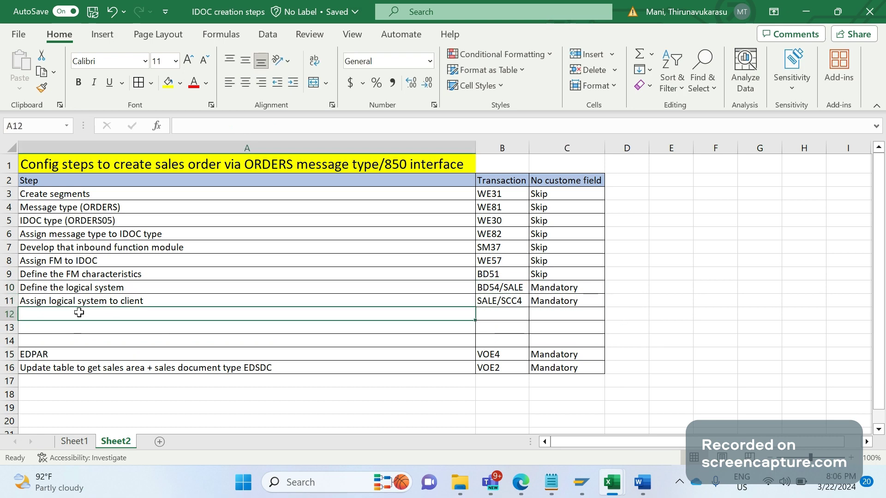
pyautogui.write('RFCde')
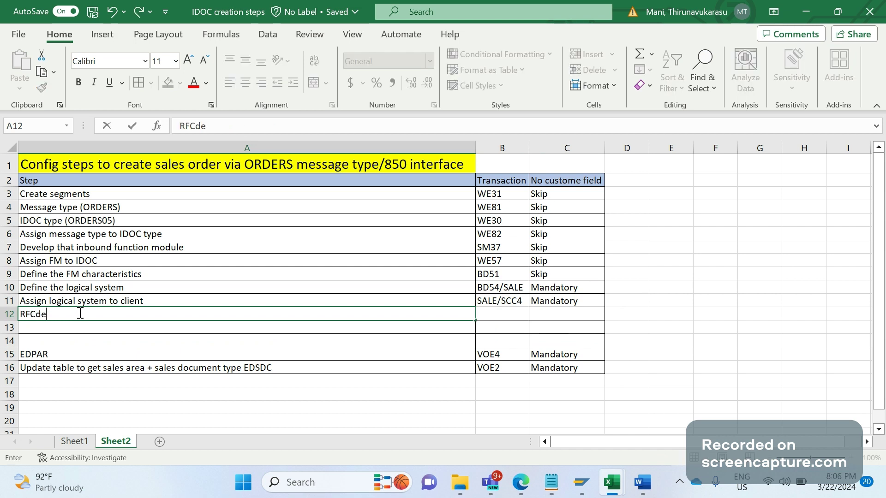
pyautogui.press('BackSpace')
pyautogui.press('BackSpace')
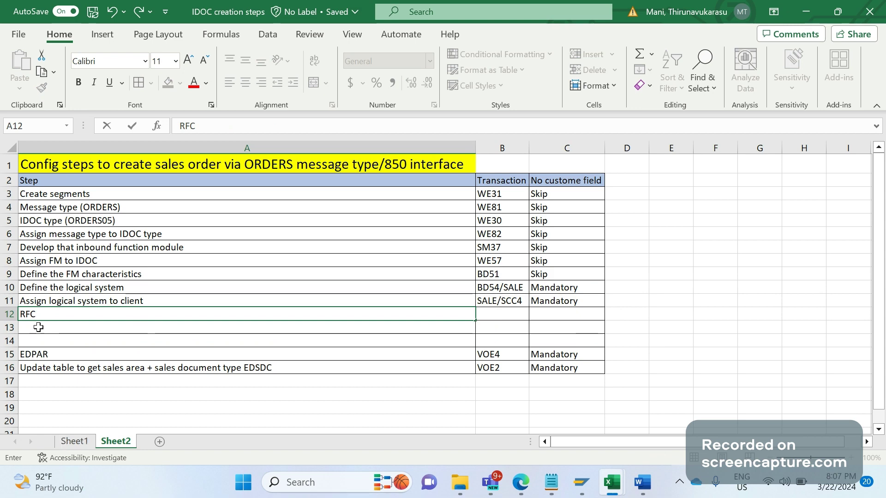
pyautogui.write('destiantion')
pyautogui.press('Tab')
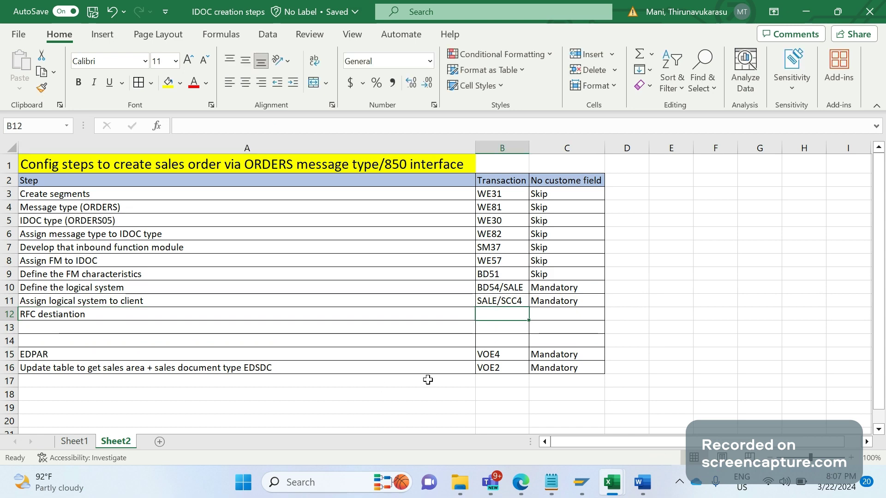
pyautogui.write('SM59')
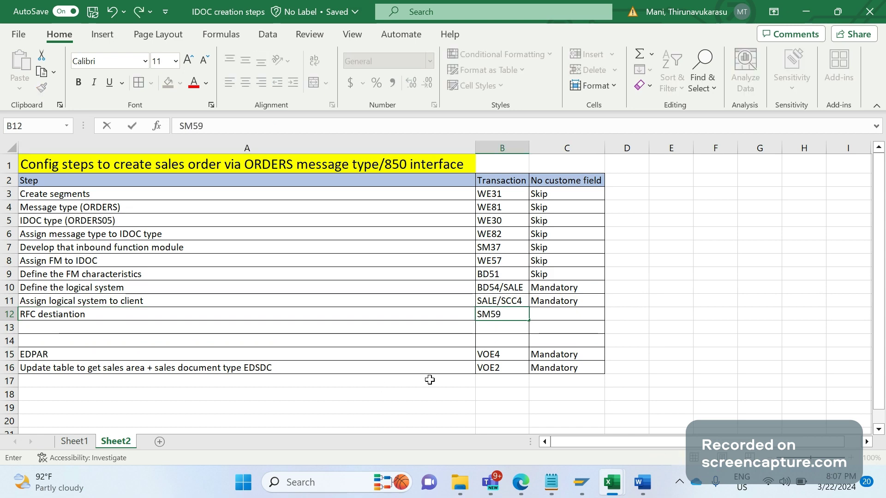
pyautogui.click(566, 341)
pyautogui.moveTo(569, 303); pyautogui.dragTo(569, 336)
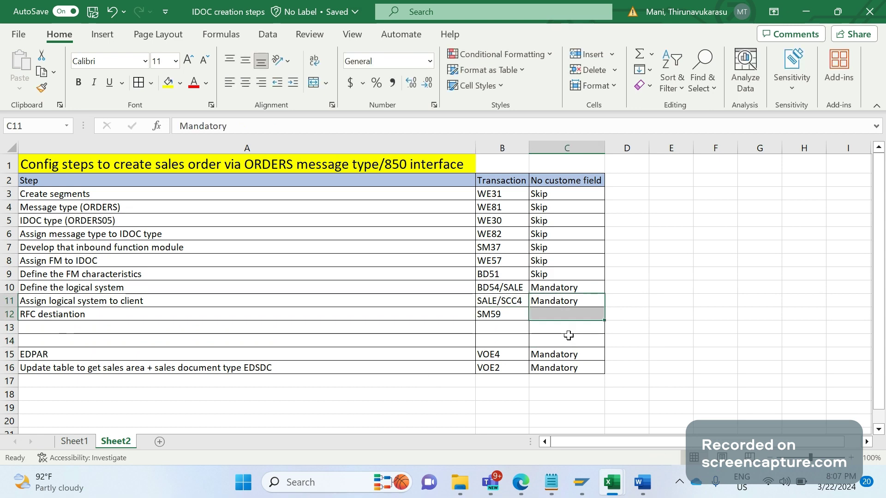
pyautogui.hotkey('ctrl', 'd')
pyautogui.click(457, 346)
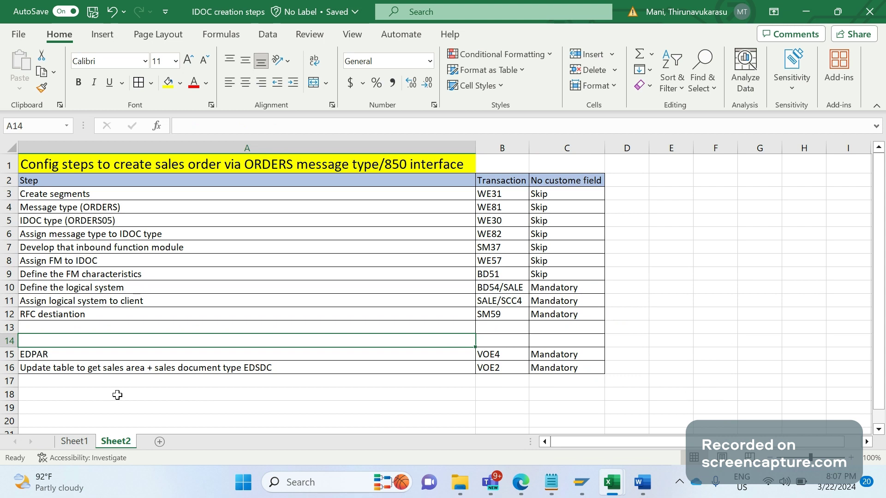
# Clear the contents of the RFC destination row, row 12
pyautogui.click(10, 314)
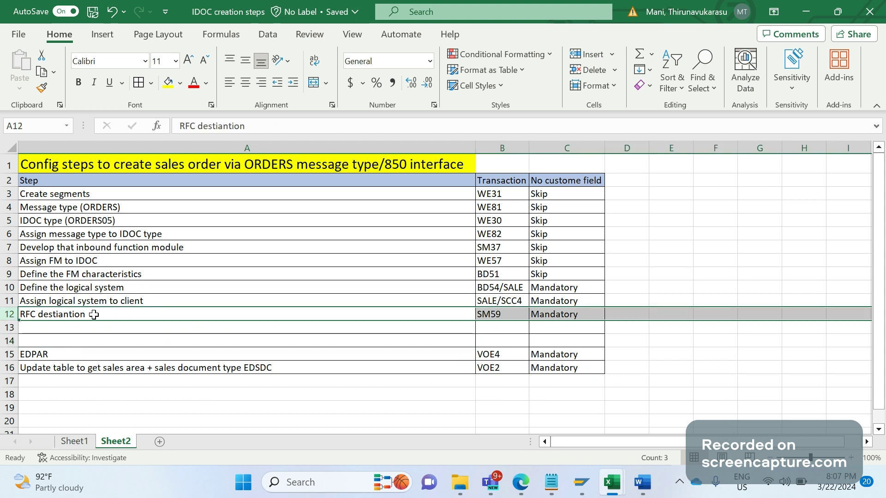
pyautogui.press('Delete')
# Enter "Port creation" in A12 with the transaction "WE21" in B12, and fill the "Mandatory" mark down into C12
pyautogui.click(71, 317)
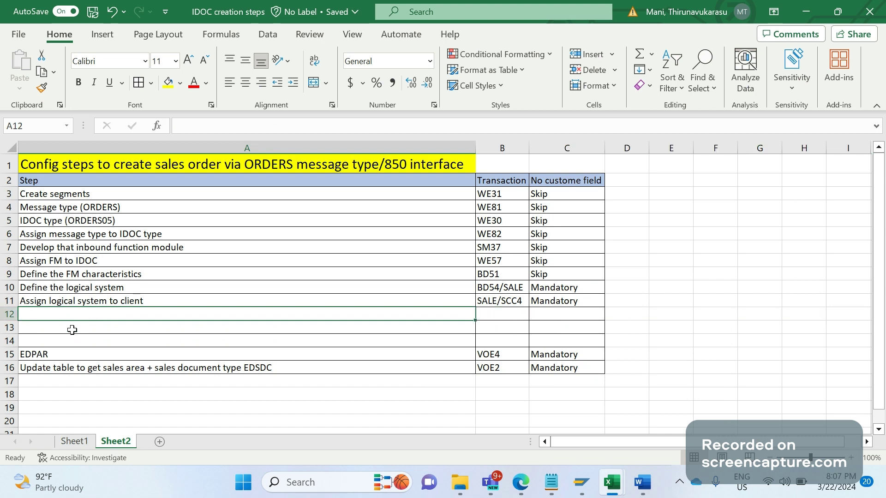
pyautogui.write('P')
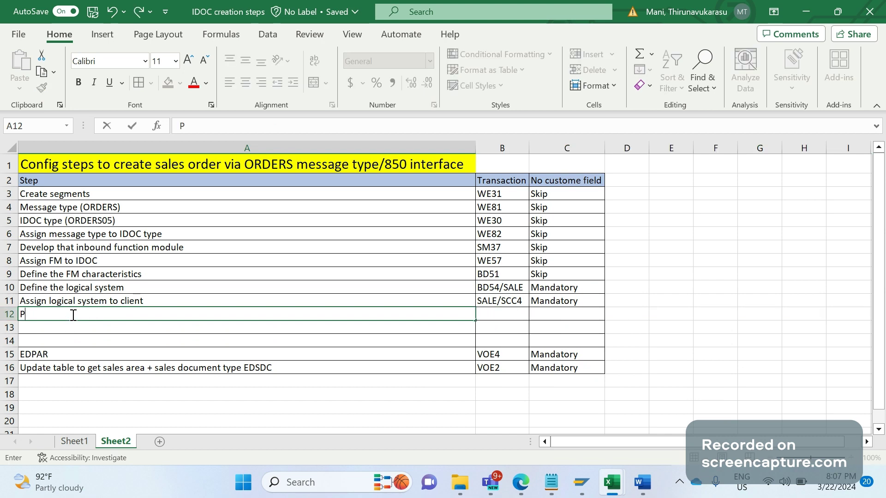
pyautogui.write('ort c')
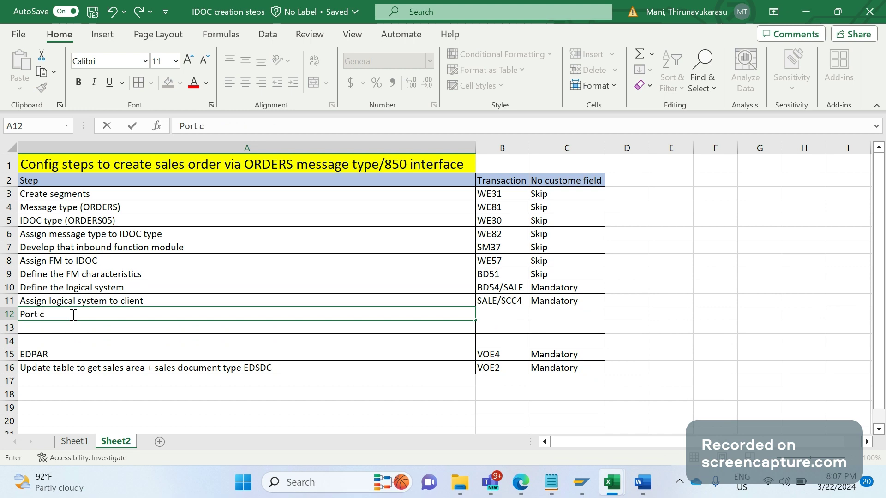
pyautogui.write('reation')
pyautogui.press('Tab')
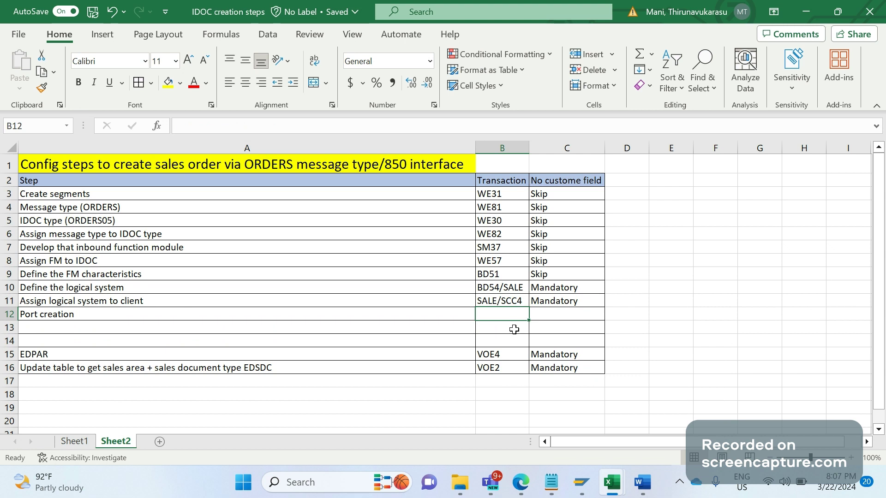
pyautogui.write('WE')
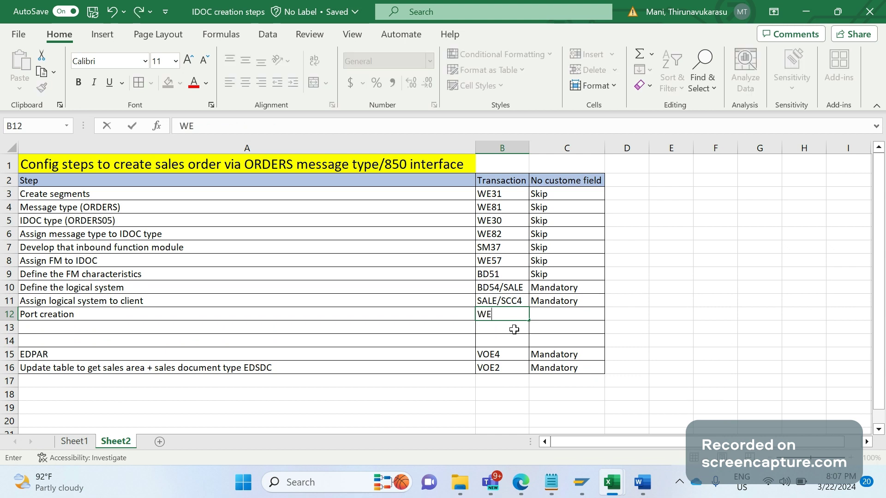
pyautogui.write('21')
pyautogui.press('Return')
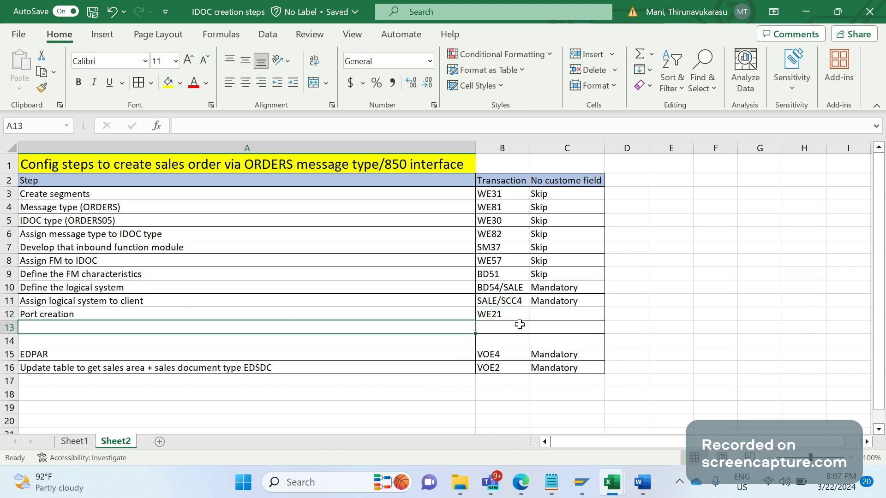
pyautogui.moveTo(554, 301); pyautogui.dragTo(548, 314)
pyautogui.hotkey('ctrl', 'd')
# Enter the step description "Partner profile creation" in A13
pyautogui.click(411, 333)
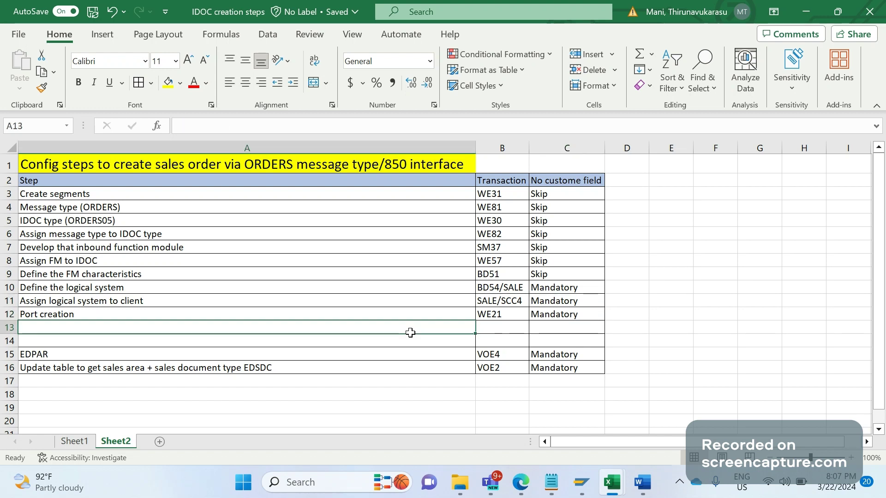
pyautogui.write('p')
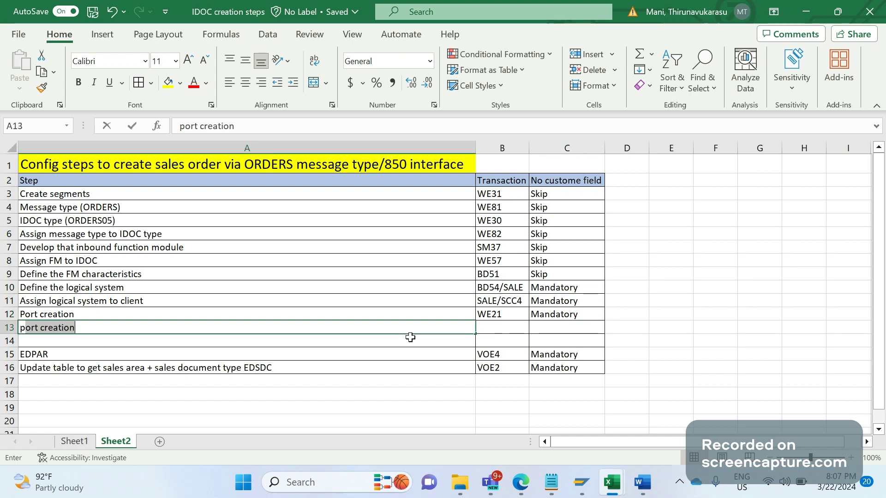
pyautogui.write('AR')
pyautogui.press('BackSpace')
pyautogui.press('BackSpace')
pyautogui.press('BackSpace')
pyautogui.write('Oa')
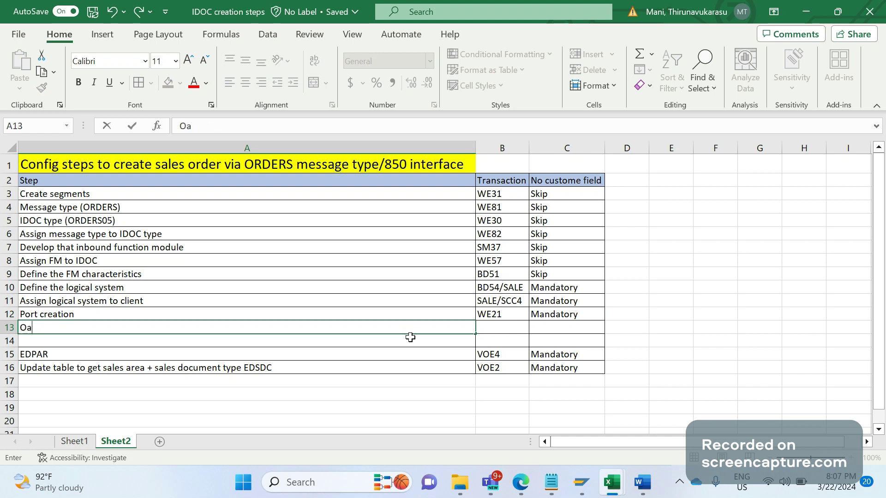
pyautogui.press('BackSpace')
pyautogui.press('BackSpace')
pyautogui.write('Par')
pyautogui.press('BackSpace')
pyautogui.write('tner pro')
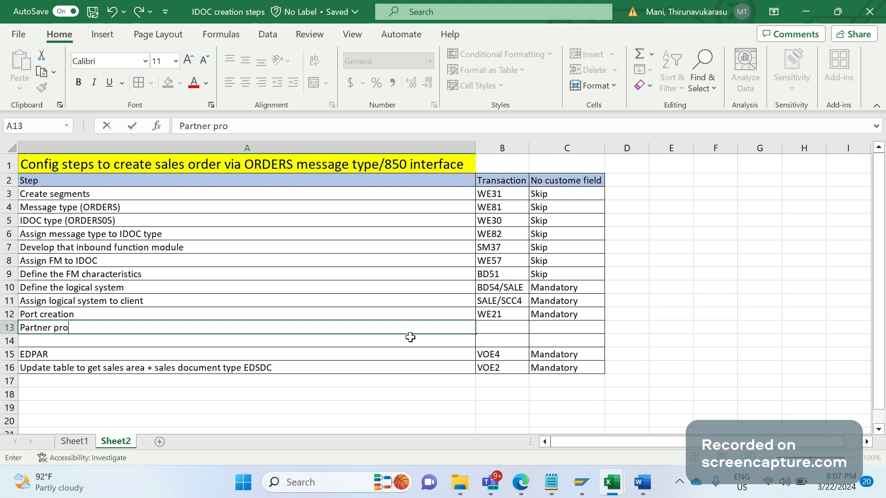
pyautogui.write('file creation')
# Enter the transaction "WE20" for the partner profile step in B13 and fill the "Mandatory" mark from C12 into C13
pyautogui.press('Tab')
pyautogui.write('WE')
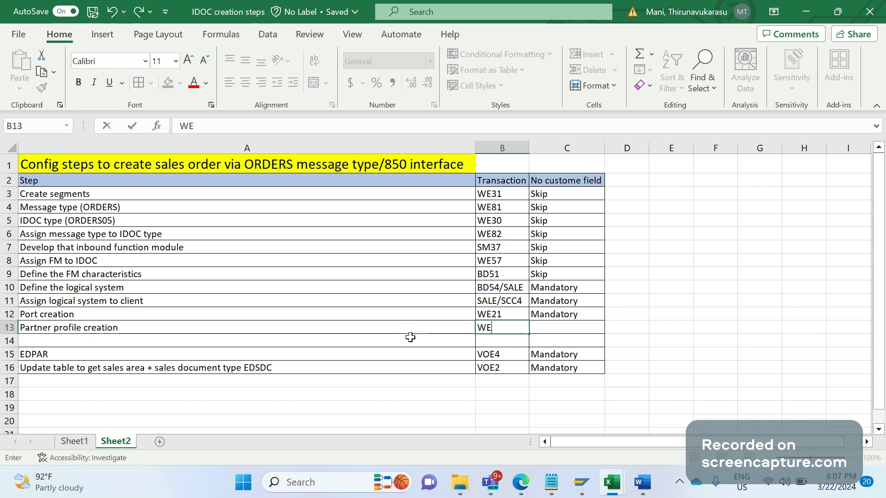
pyautogui.write('20')
pyautogui.press('Tab')
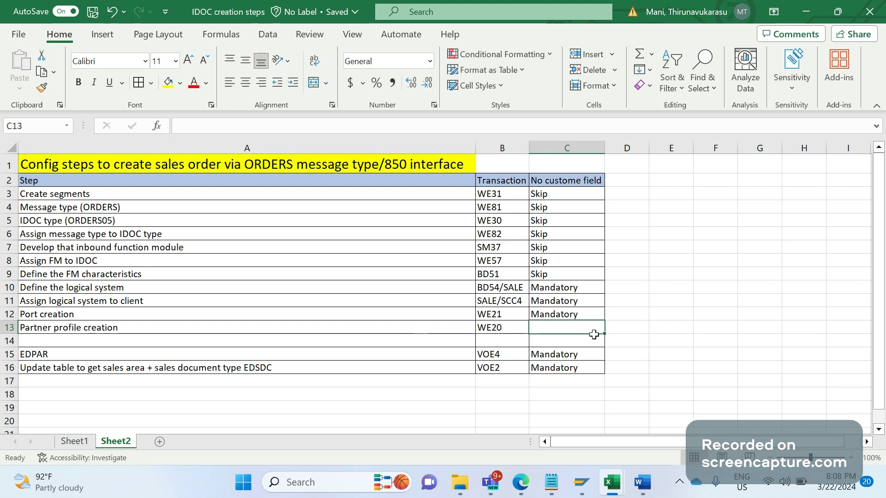
pyautogui.moveTo(568, 314); pyautogui.dragTo(570, 339)
pyautogui.hotkey('ctrl', 'd')
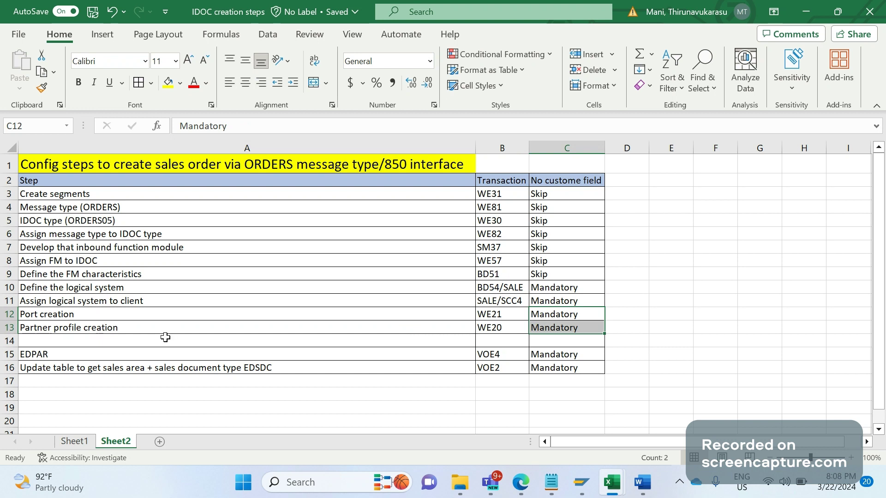
# Delete the empty row 14 above the EDPAR step
pyautogui.click(165, 338)
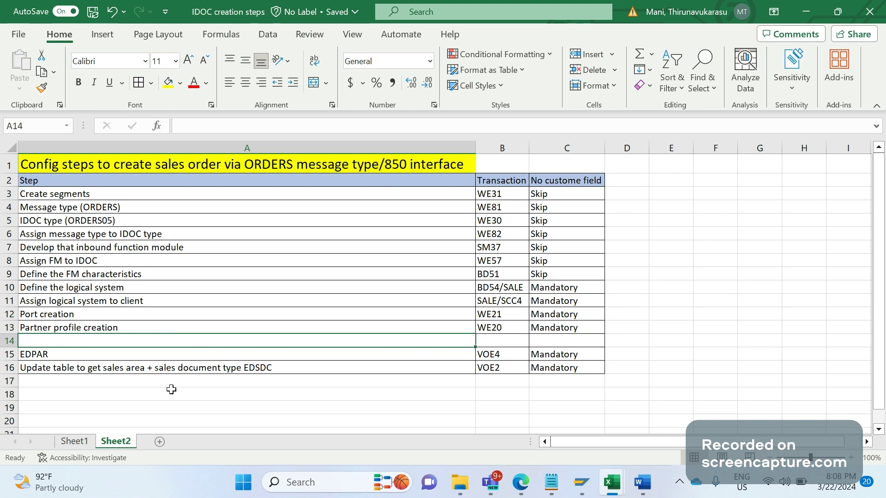
pyautogui.click(5, 341)
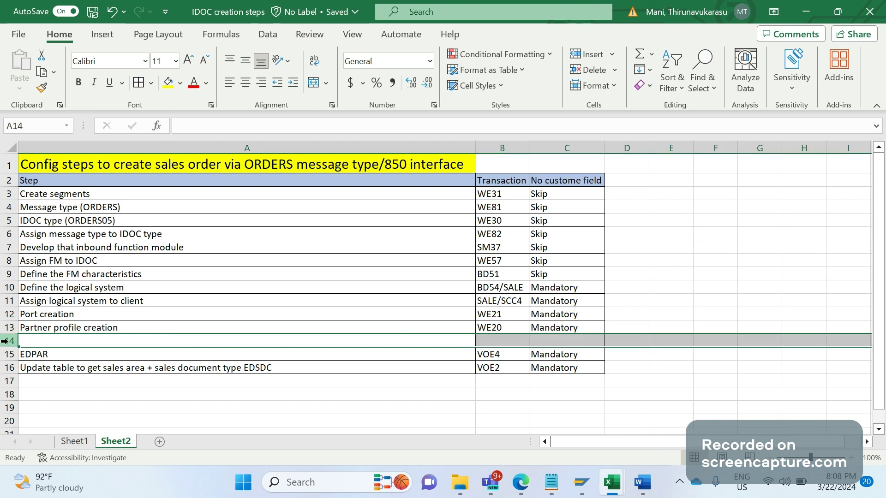
pyautogui.hotkey('ctrl', '-')
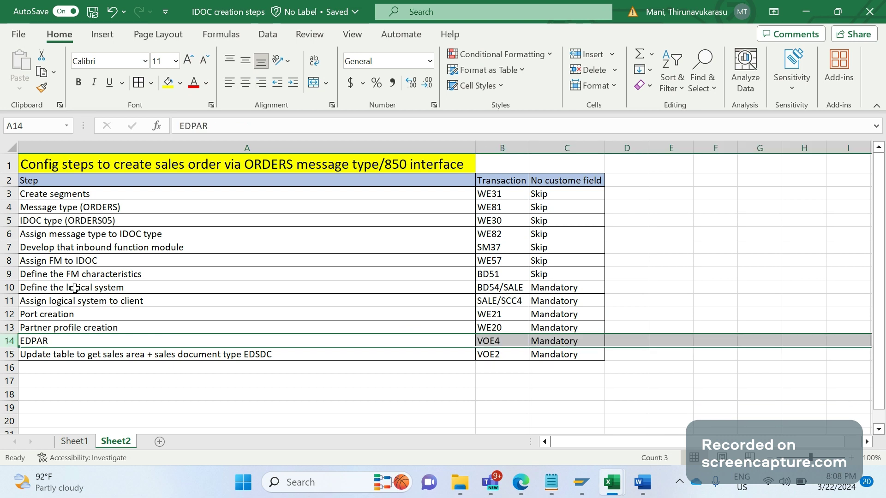
# Highlight the mandatory steps in A10:C15 with a yellow fill
pyautogui.moveTo(75, 289); pyautogui.dragTo(577, 355)
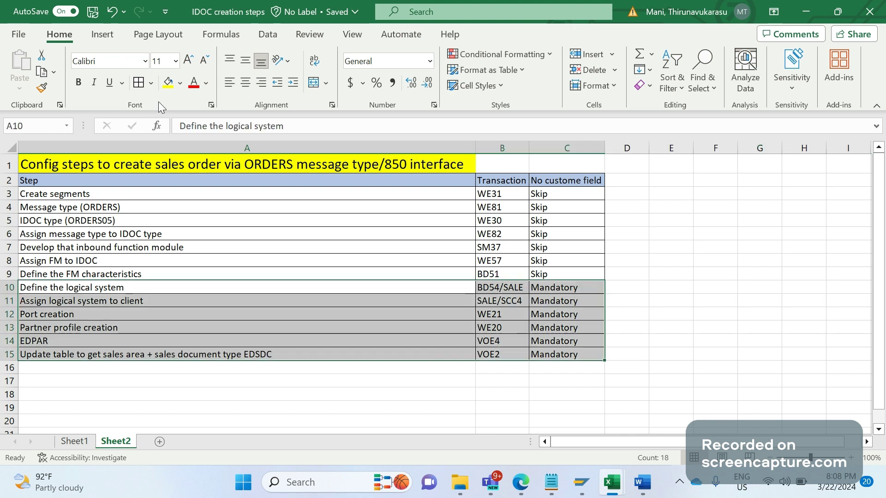
pyautogui.click(168, 83)
pyautogui.click(281, 407)
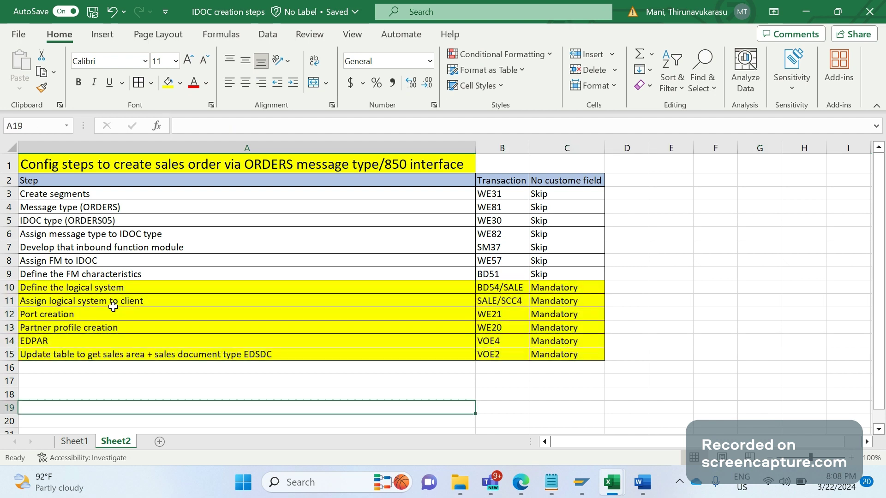
pyautogui.click(111, 290)
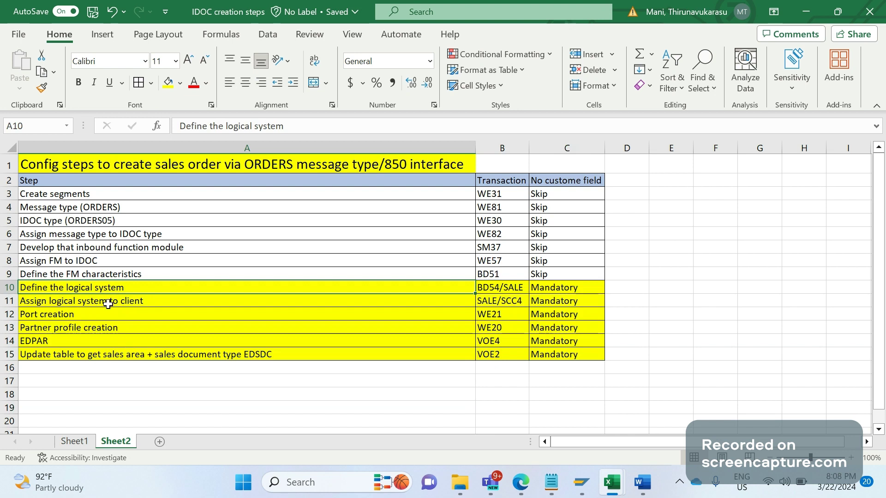
pyautogui.press('Down')
pyautogui.press('Down')
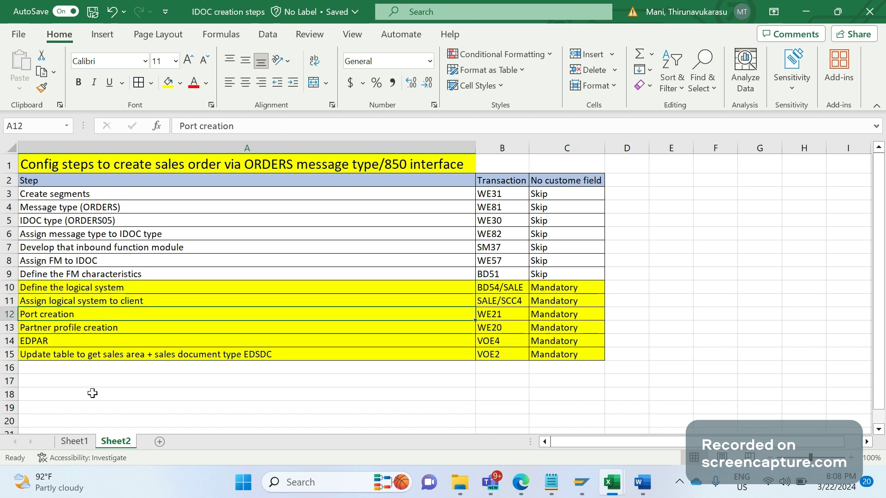
pyautogui.press('Down')
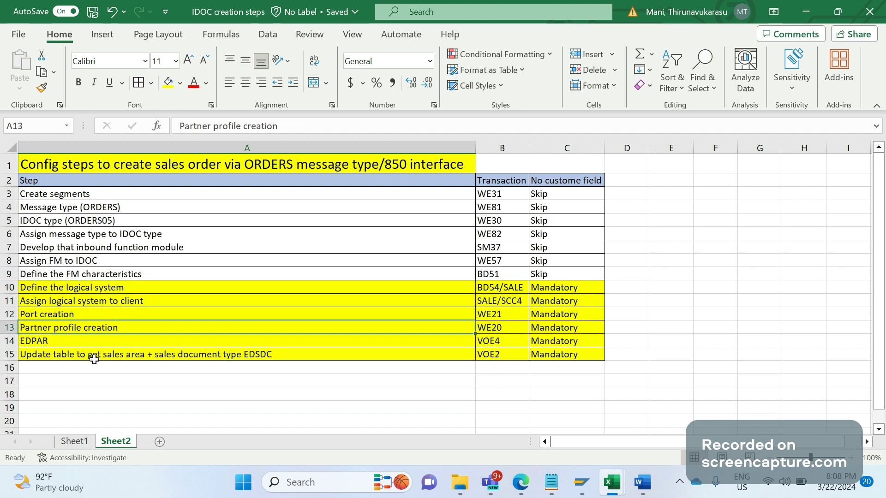
pyautogui.click(50, 344)
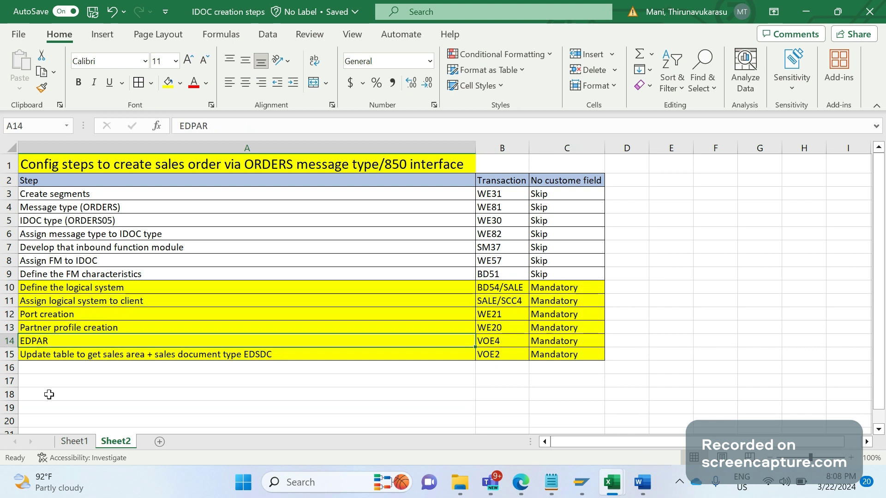
pyautogui.click(64, 358)
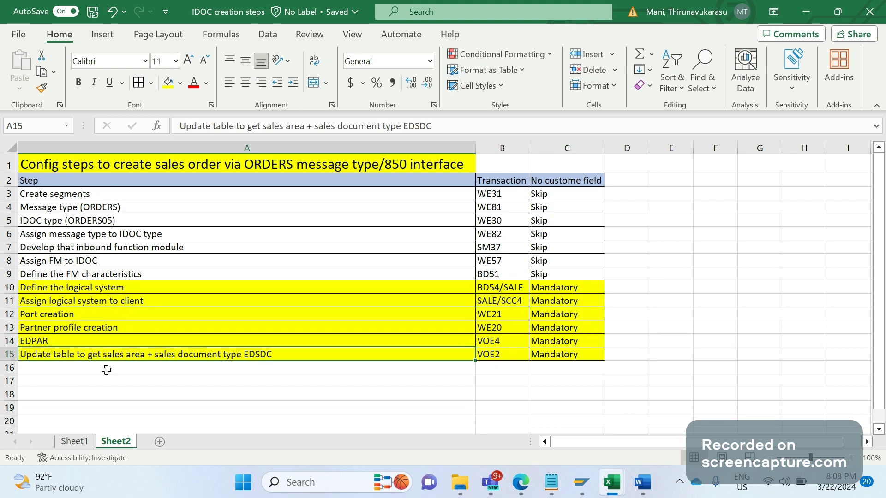
# Extend the EDPAR step in A14 to read "EDPAR (Convert external to internal customer)"
pyautogui.doubleClick(67, 341)
pyautogui.write('(')
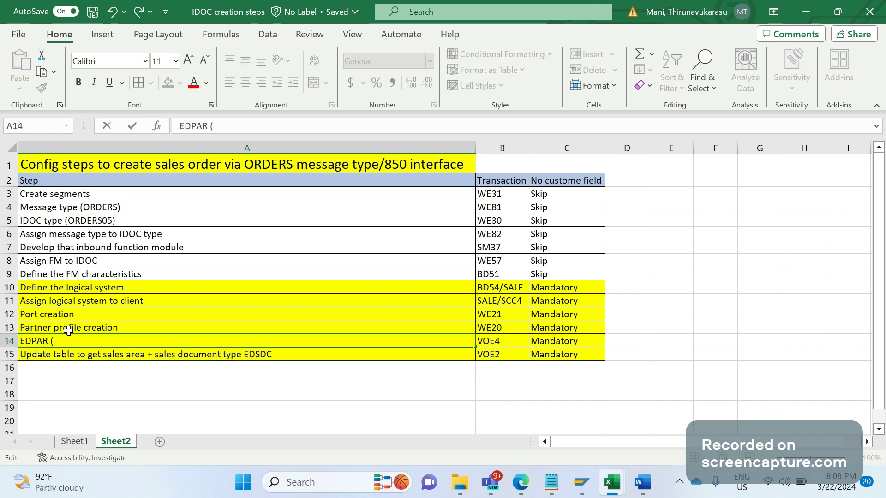
pyautogui.write('CON')
pyautogui.press('BackSpace')
pyautogui.press('BackSpace')
pyautogui.write('onvert external ')
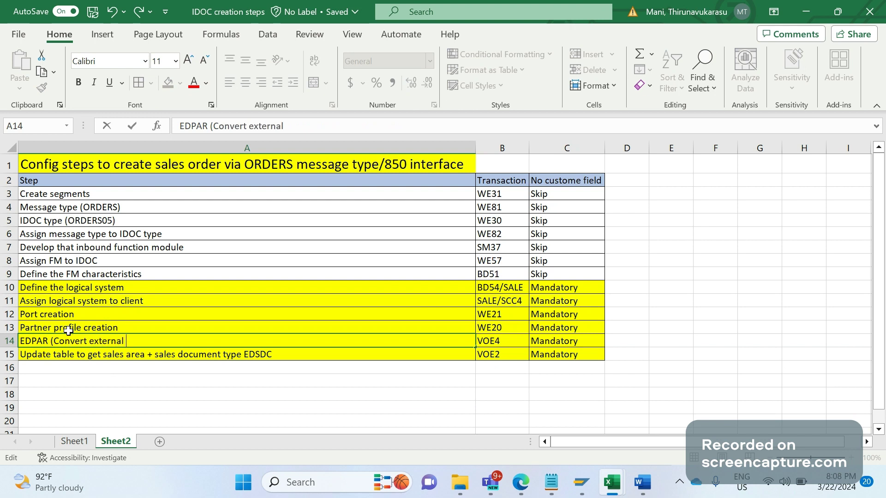
pyautogui.write('to internal cu')
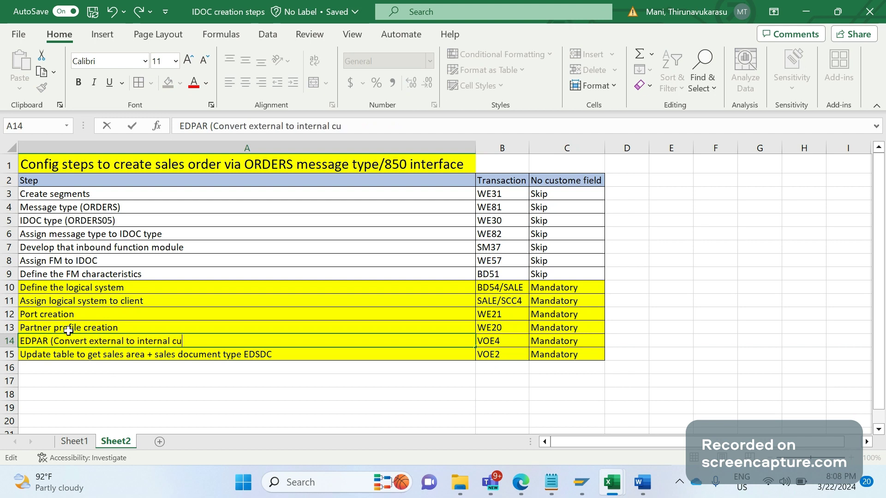
pyautogui.write('stomer)')
pyautogui.moveTo(69, 287); pyautogui.dragTo(531, 356)
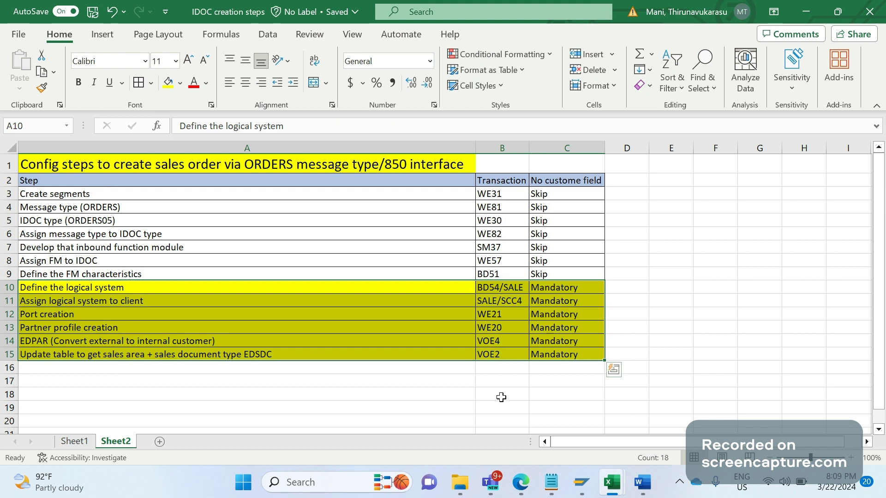
# Fill the "Create segments" cell A3 and the "IDOC type (ORDERS05)" cell A5 with green
pyautogui.click(83, 198)
pyautogui.click(180, 83)
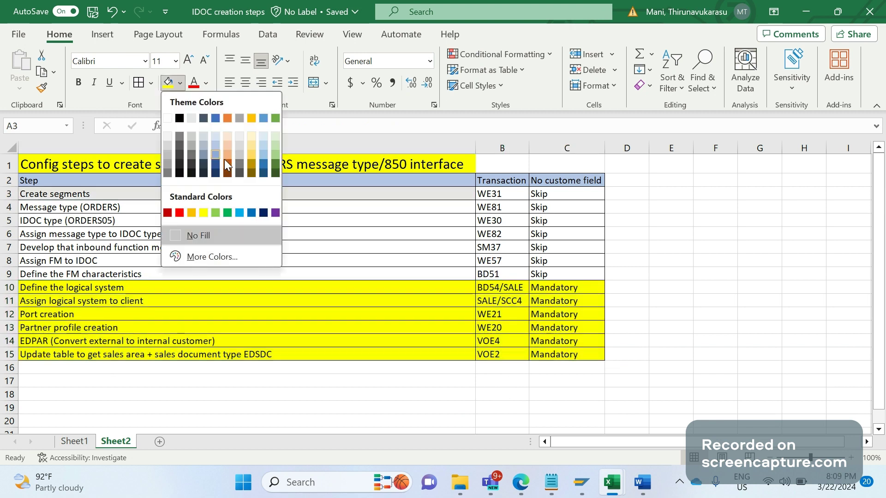
pyautogui.click(277, 118)
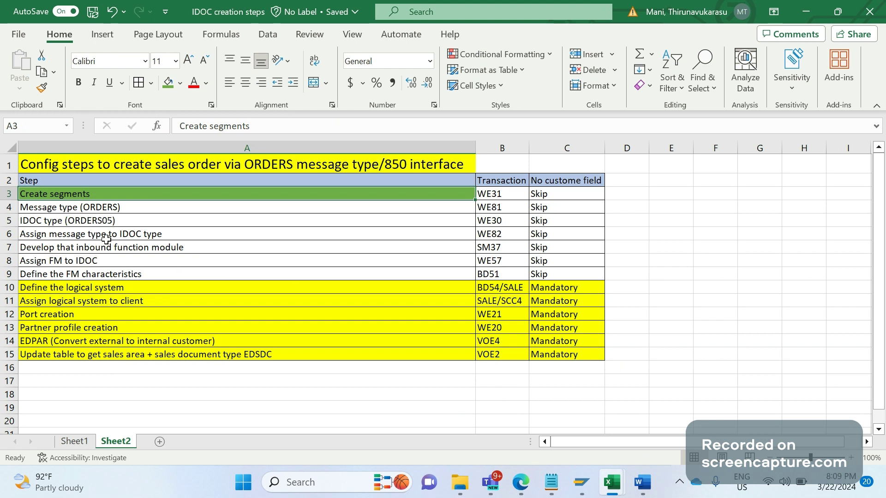
pyautogui.press('Down')
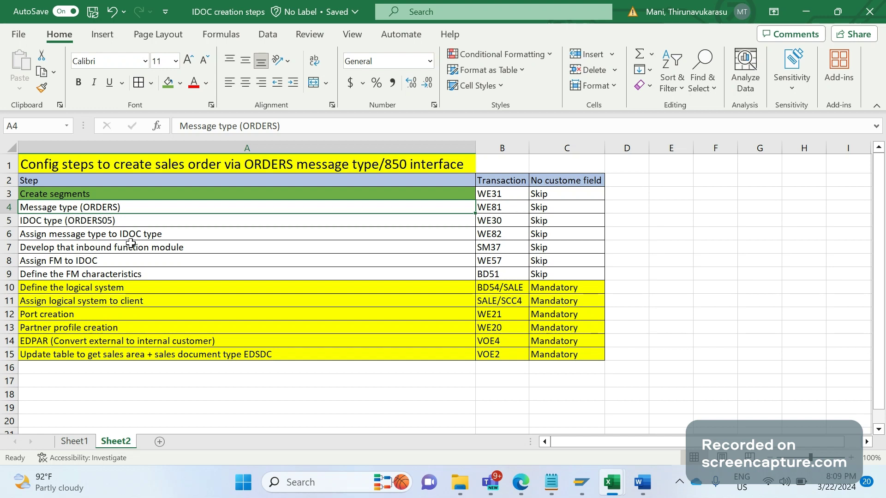
pyautogui.click(121, 221)
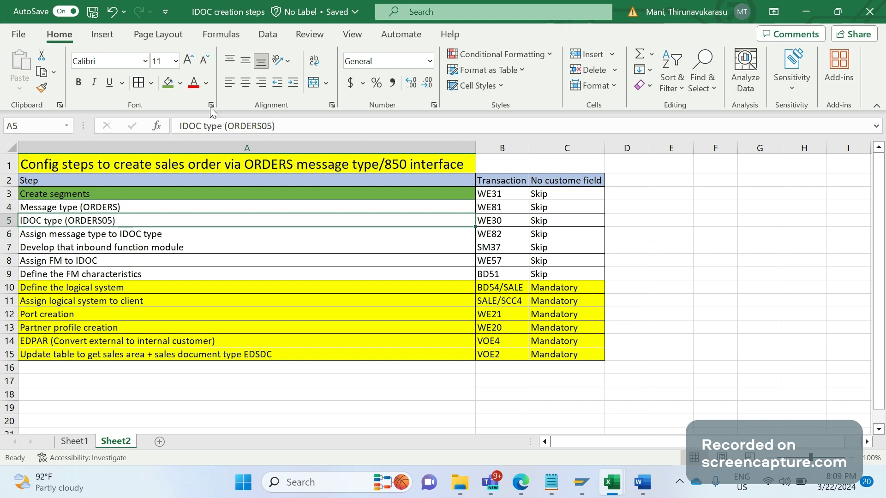
pyautogui.press('F4')
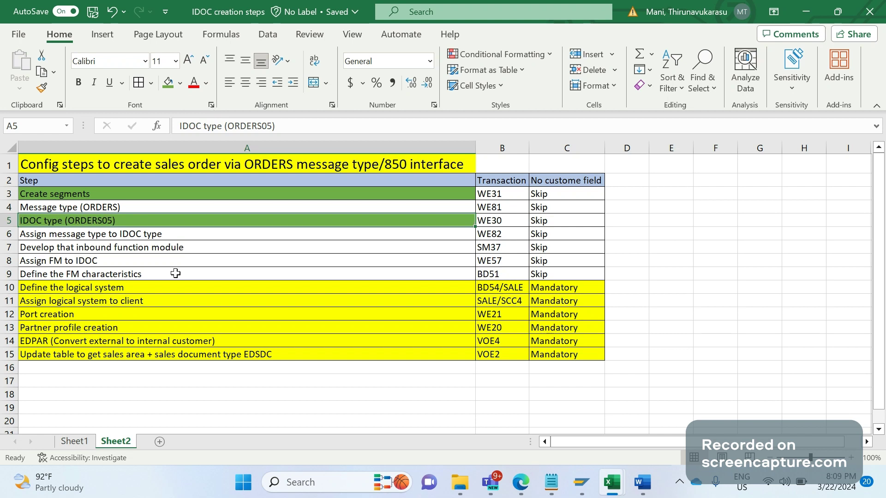
# Extend the A6 step to read "Assign message type to IDOC type to extension" and fill the cell with green
pyautogui.click(172, 237)
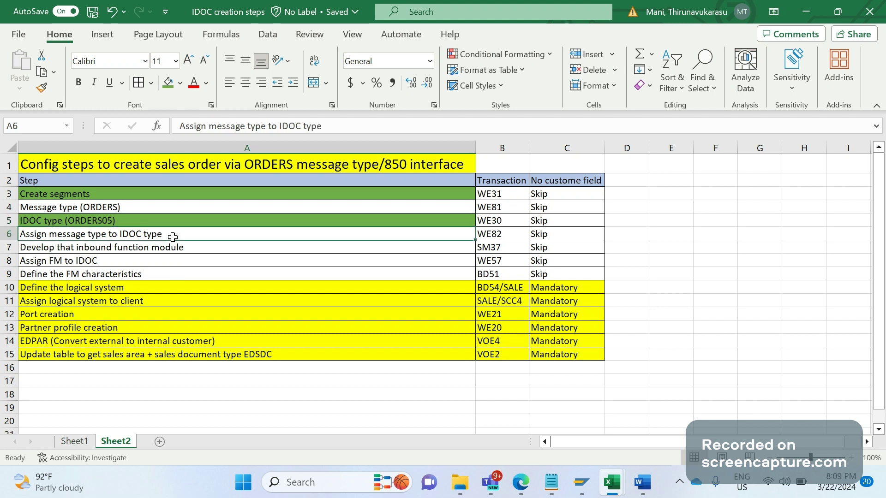
pyautogui.doubleClick(173, 237)
pyautogui.write('to ex')
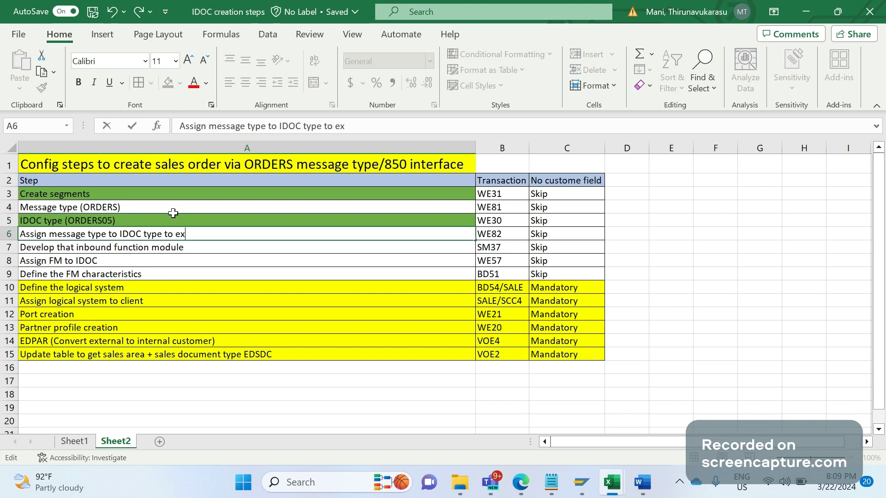
pyautogui.write('tension')
pyautogui.press('BackSpace')
pyautogui.press('BackSpace')
pyautogui.press('BackSpace')
pyautogui.press('BackSpace')
pyautogui.press('BackSpace')
pyautogui.write('nsion')
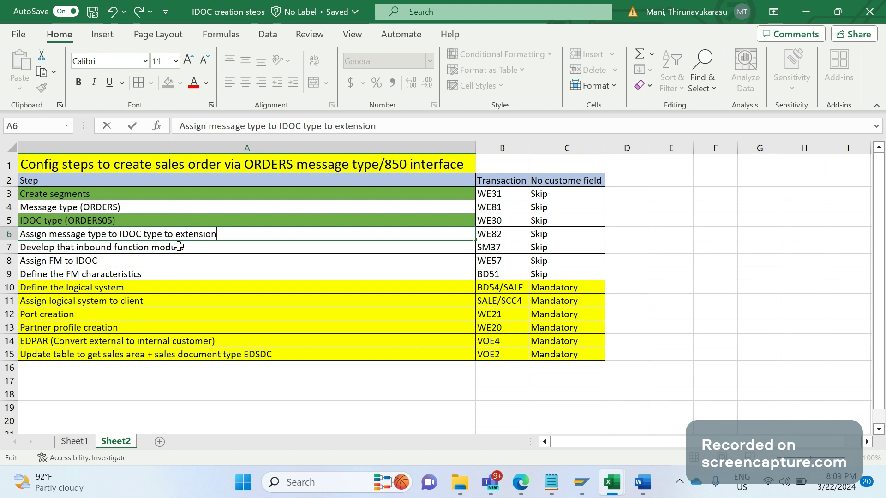
pyautogui.hotkey('ctrl', 'Return')
pyautogui.click(168, 83)
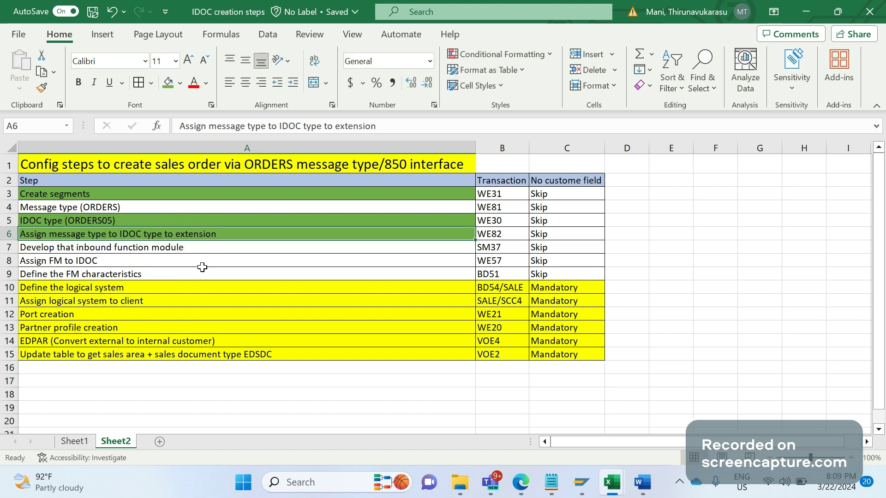
pyautogui.click(107, 248)
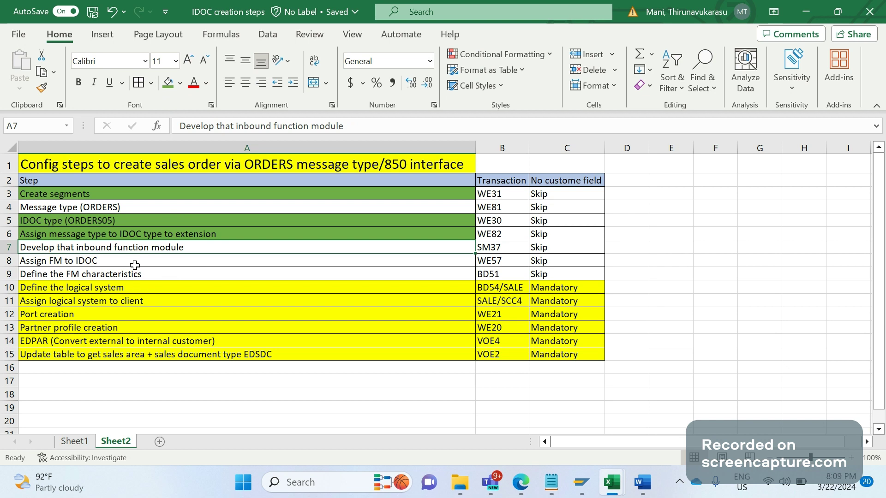
pyautogui.keyDown('shift'); pyautogui.click(93, 272); pyautogui.keyUp('shift')
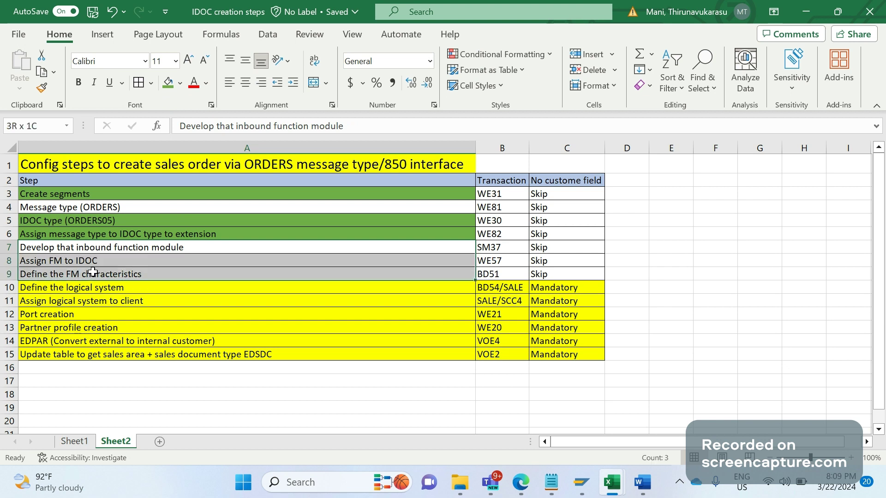
pyautogui.click(185, 248)
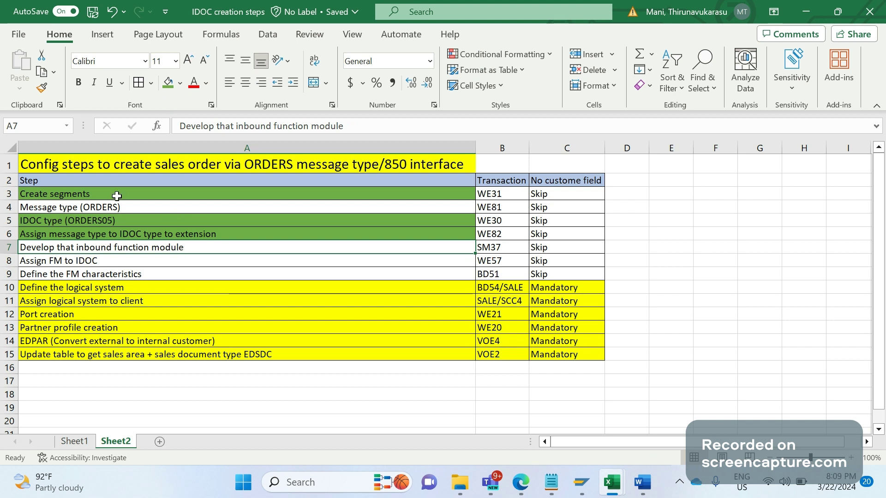
pyautogui.click(118, 221)
pyautogui.click(122, 234)
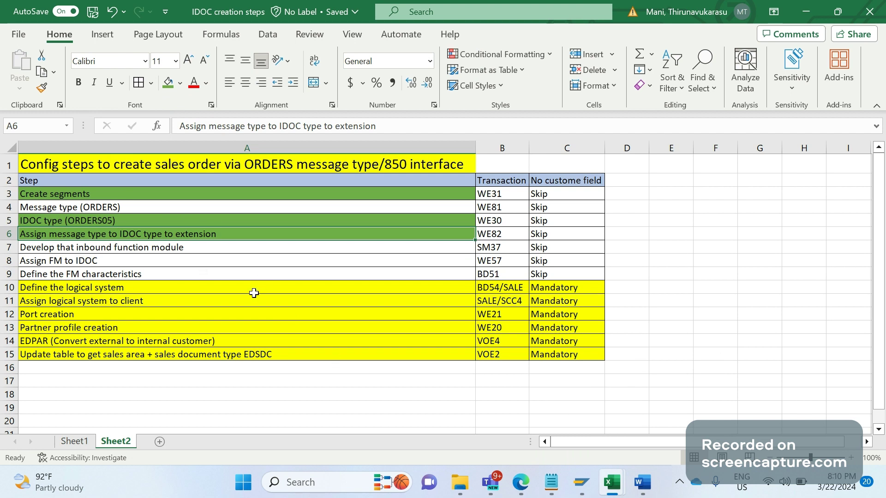
# Undo the text extension and green fill in A6 and the green fills in A3 and A5
pyautogui.hotkey('ctrl', 'z')
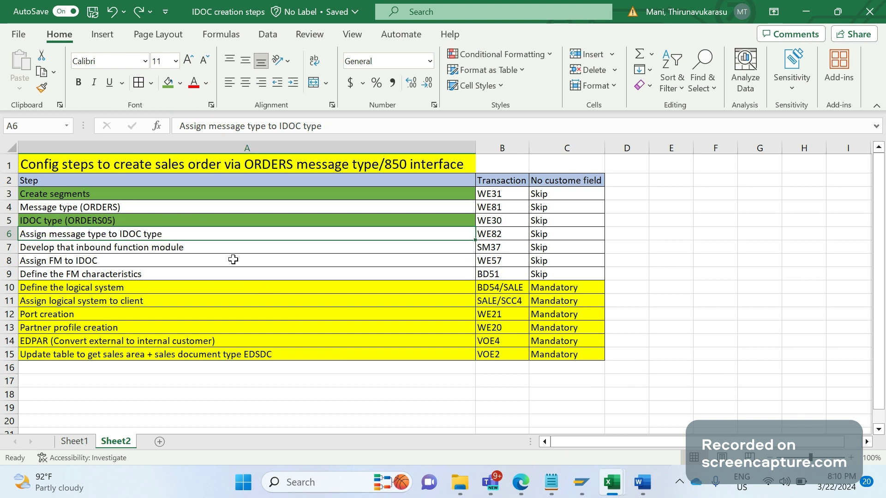
pyautogui.hotkey('ctrl', 'z')
pyautogui.click(233, 260)
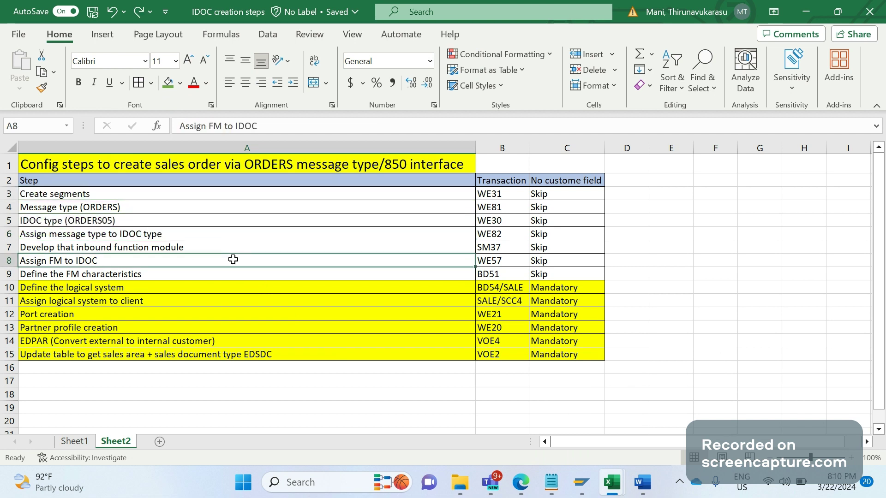
# Compare the mandatory steps in A10:C15 with the skippable steps in A3:C9, then review the table as a whole
pyautogui.moveTo(238, 290); pyautogui.dragTo(563, 352)
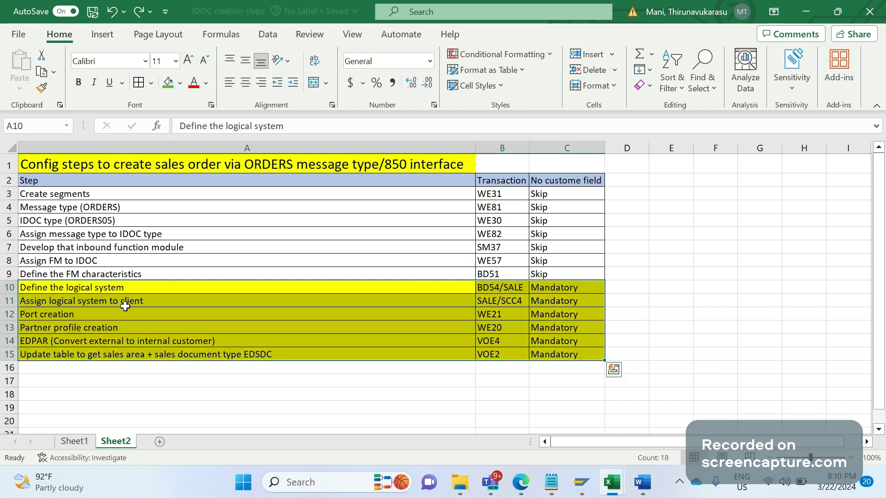
pyautogui.moveTo(336, 193); pyautogui.dragTo(563, 276)
pyautogui.click(231, 381)
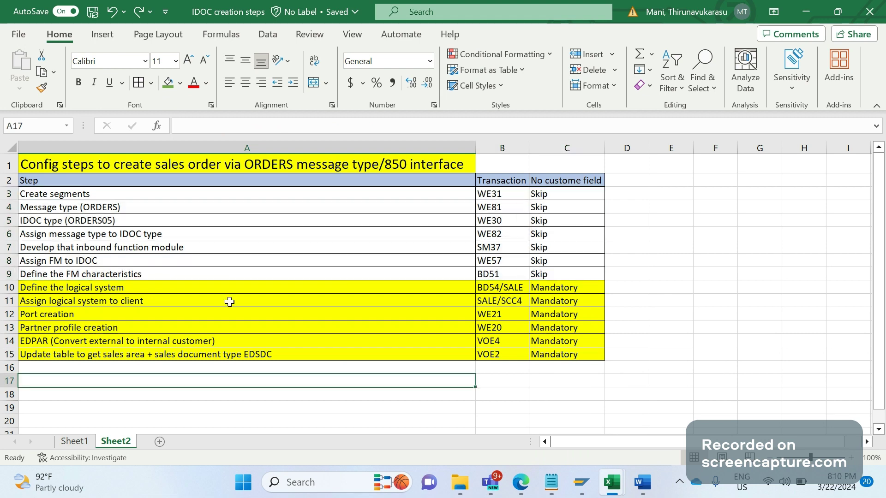
pyautogui.moveTo(229, 289); pyautogui.dragTo(570, 348)
pyautogui.click(404, 379)
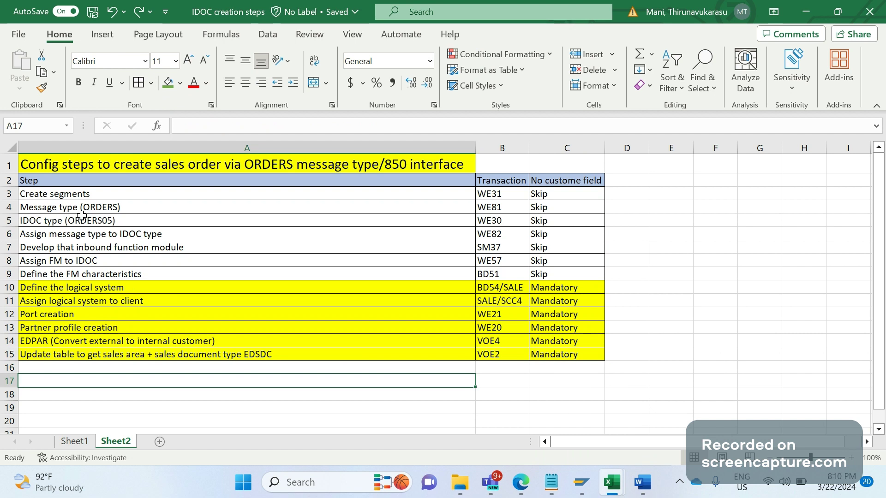
pyautogui.click(153, 237)
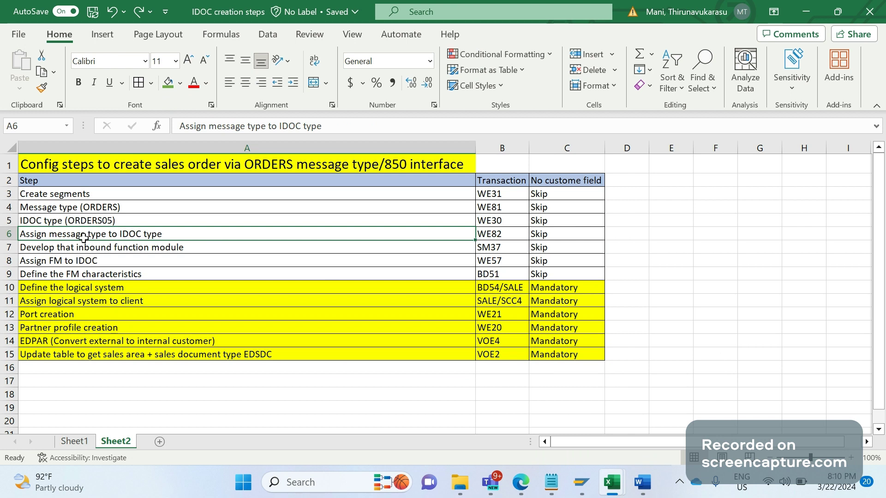
pyautogui.moveTo(57, 193); pyautogui.dragTo(146, 245)
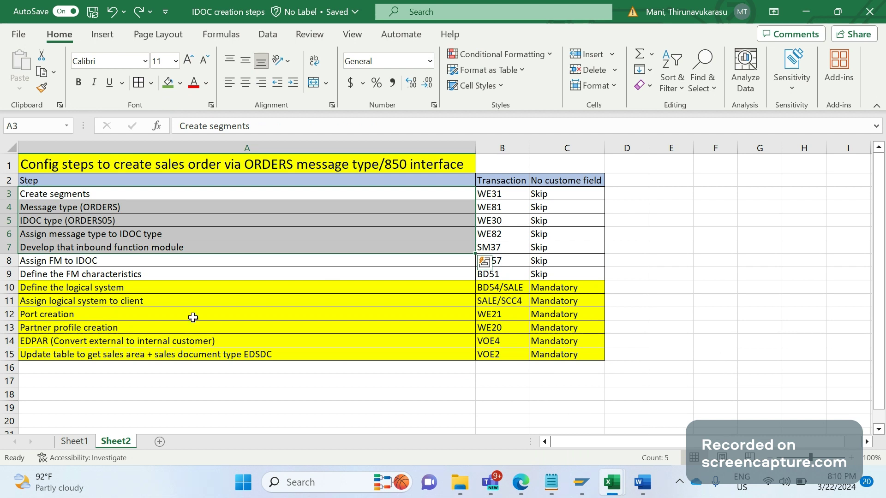
pyautogui.click(224, 390)
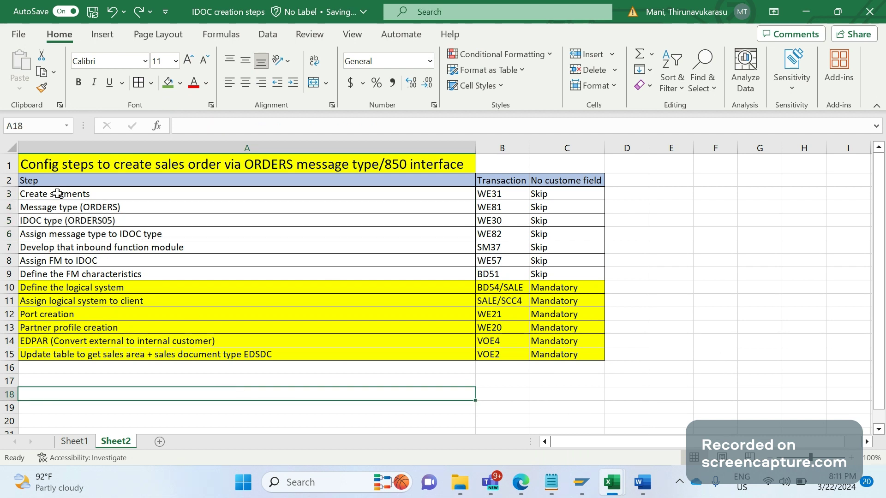
pyautogui.moveTo(57, 194); pyautogui.dragTo(572, 354)
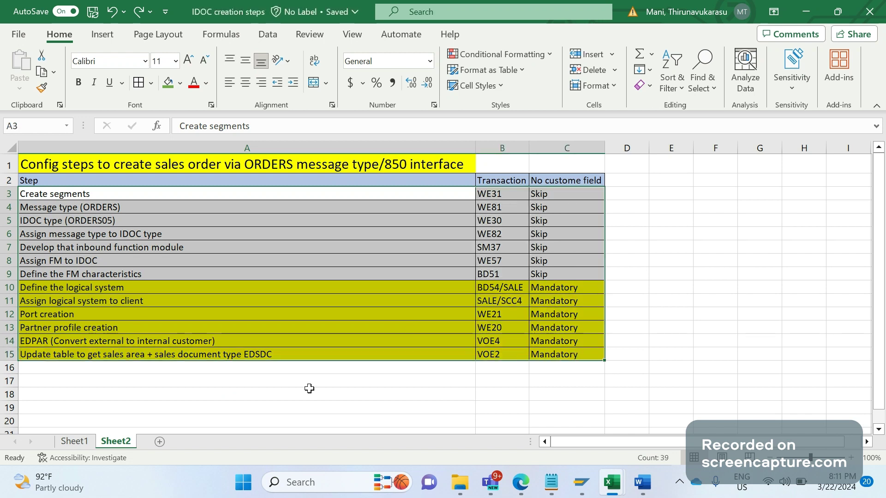
pyautogui.click(174, 389)
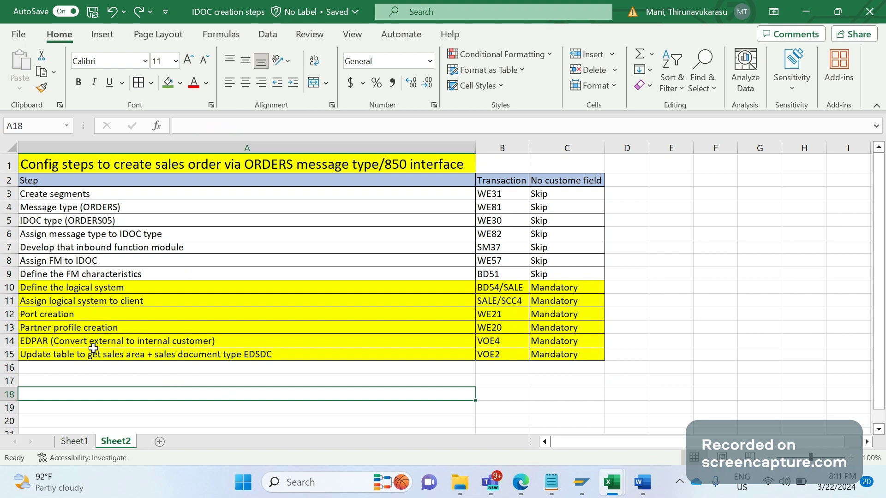
# Review the mandatory steps individually, covering the logical system, port, partner profile, EDPAR and EDSDC entries in A10:A15
pyautogui.moveTo(94, 346); pyautogui.dragTo(157, 359)
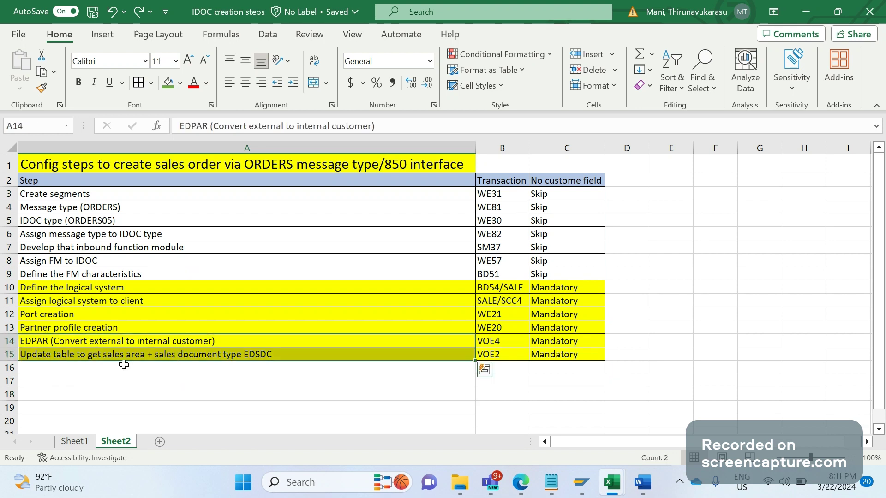
pyautogui.click(126, 345)
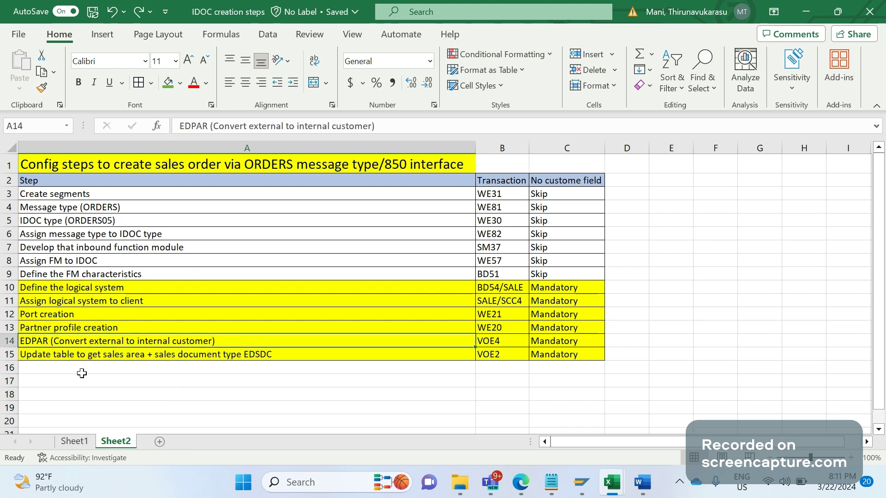
pyautogui.click(46, 332)
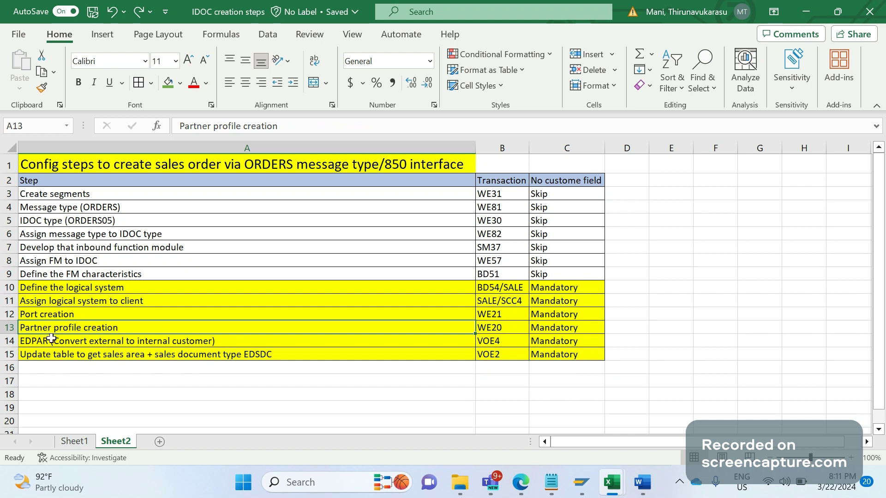
pyautogui.click(53, 341)
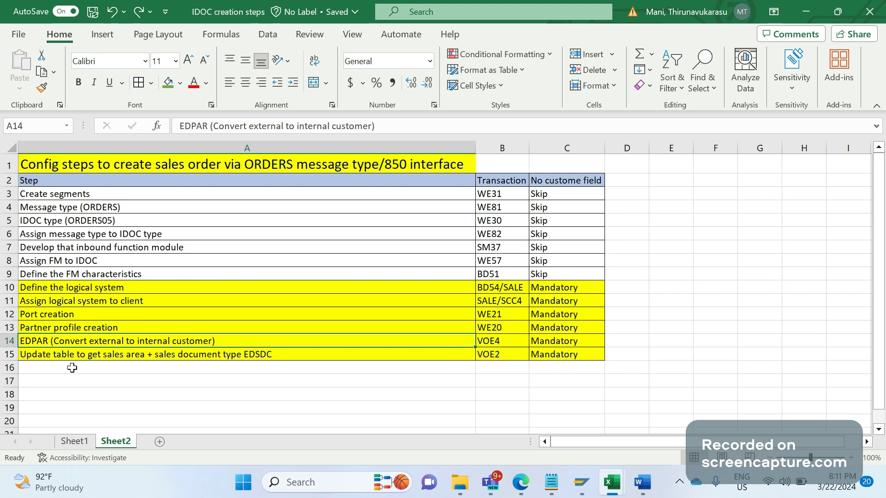
pyautogui.press('Up')
pyautogui.press('Up')
pyautogui.press('Up')
pyautogui.press('Up')
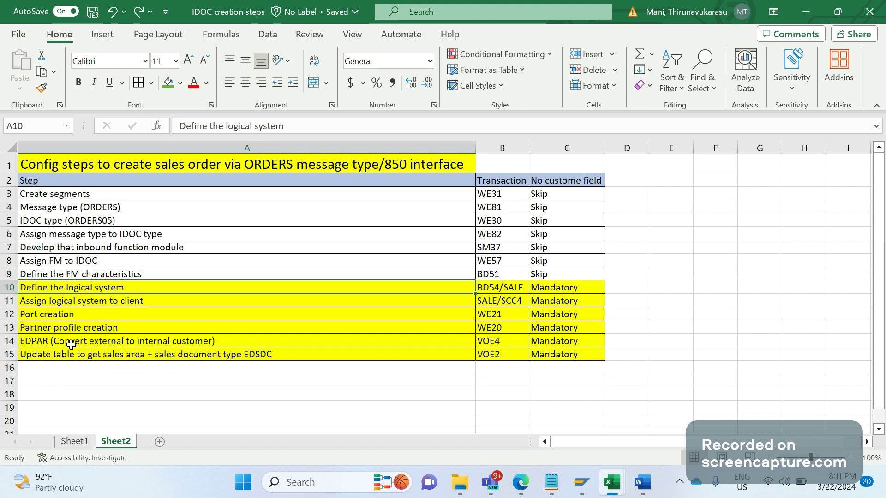
pyautogui.click(32, 369)
pyautogui.click(110, 288)
pyautogui.press('Down')
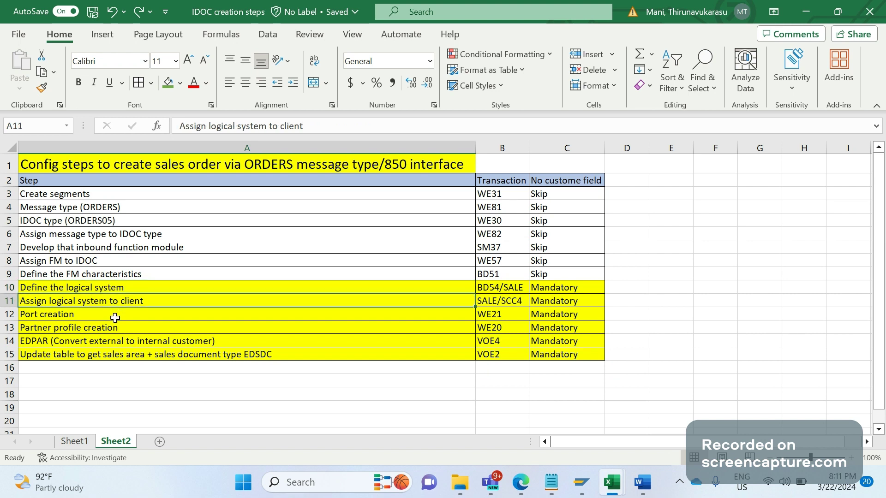
pyautogui.moveTo(115, 288); pyautogui.dragTo(127, 299)
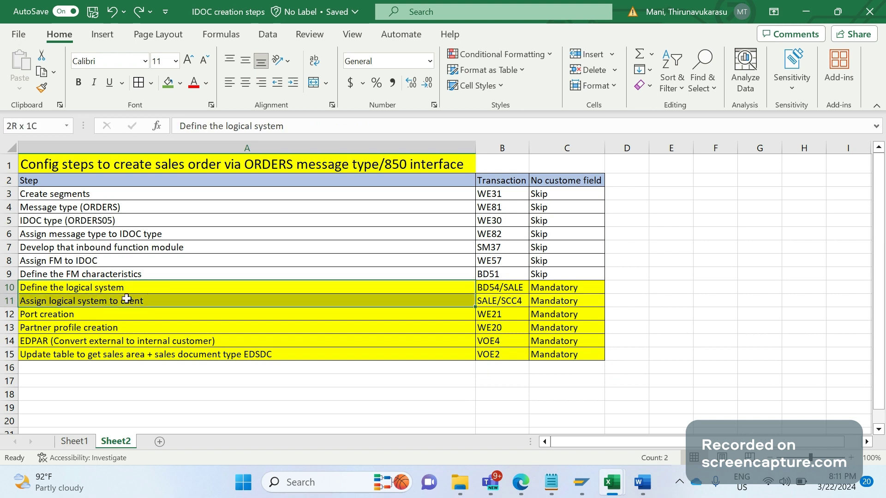
pyautogui.click(121, 320)
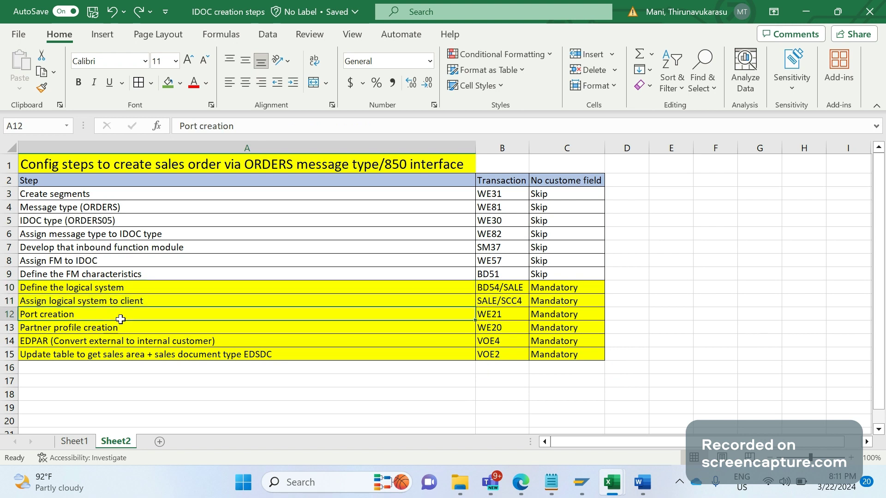
pyautogui.click(119, 329)
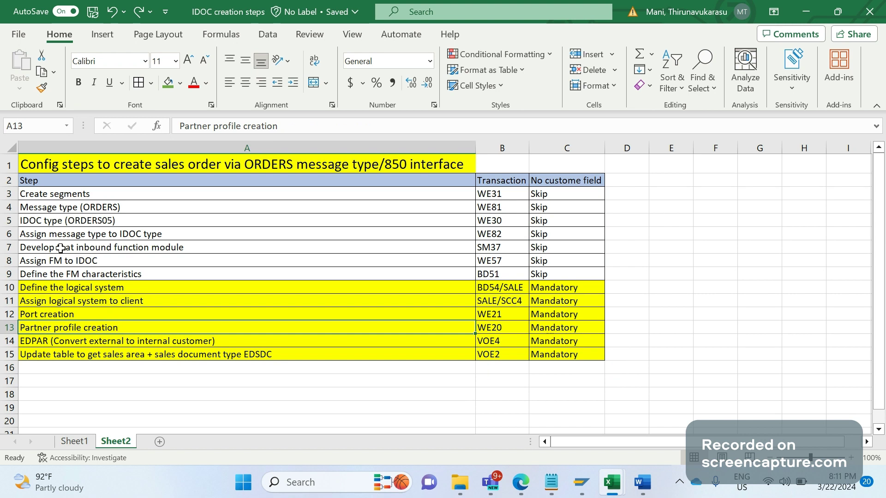
# Examine the skippable steps from "Create segments" to the inbound function module, and the full step list in A3:C15
pyautogui.press('Up')
pyautogui.press('Up')
pyautogui.press('Up')
pyautogui.press('Up')
pyautogui.press('Up')
pyautogui.press('Up')
pyautogui.press('Up')
pyautogui.press('Up')
pyautogui.press('Up')
pyautogui.press('Up')
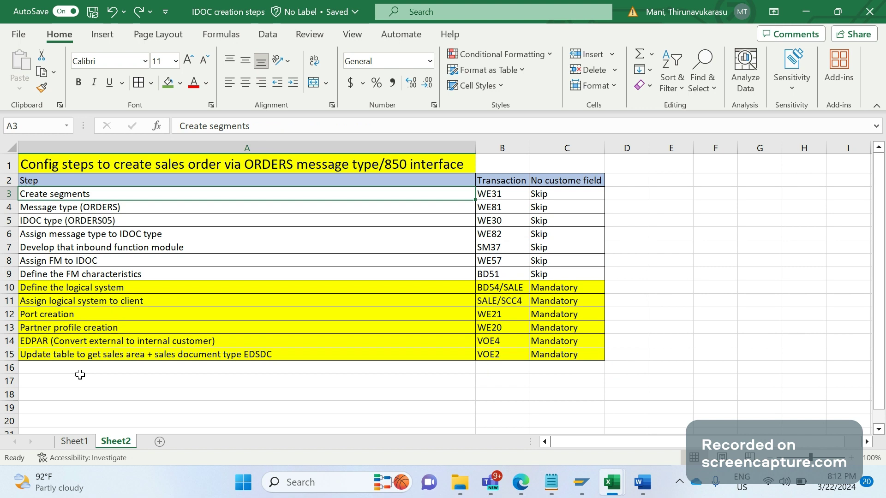
pyautogui.click(78, 251)
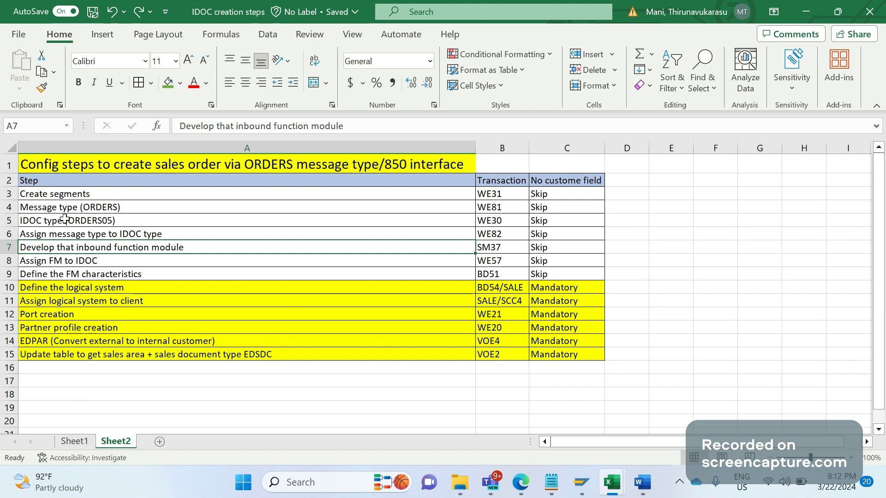
pyautogui.moveTo(70, 194); pyautogui.dragTo(580, 359)
pyautogui.click(145, 408)
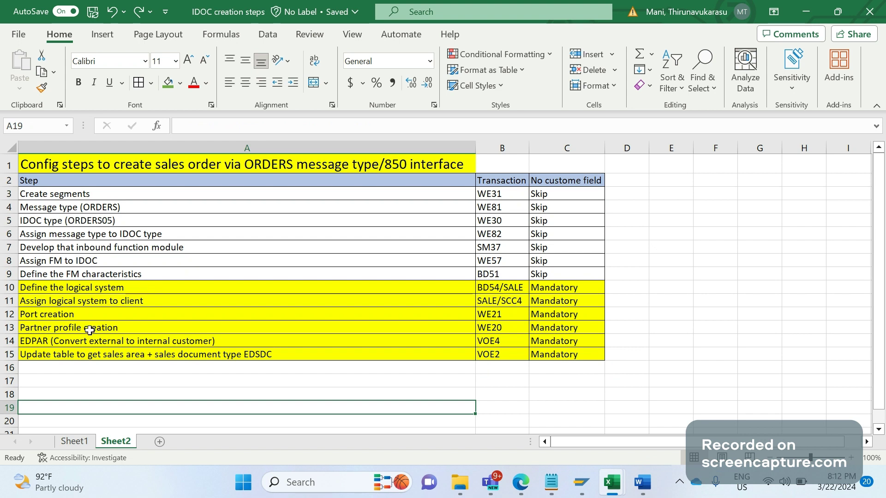
# Recheck the steps for defining the logical system in A10 and assigning it to the client in A11
pyautogui.press('Up')
pyautogui.press('Up')
pyautogui.press('Up')
pyautogui.press('Up')
pyautogui.press('Up')
pyautogui.press('Up')
pyautogui.press('Up')
pyautogui.press('Up')
pyautogui.press('Up')
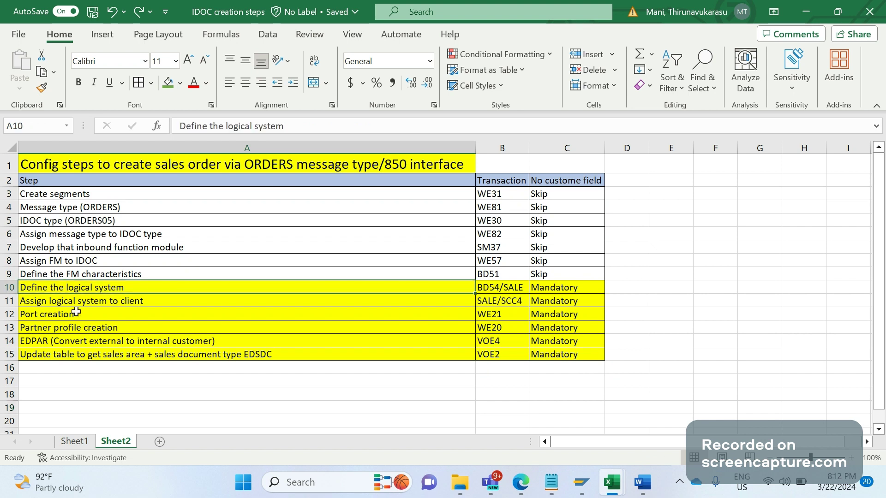
pyautogui.press('Down')
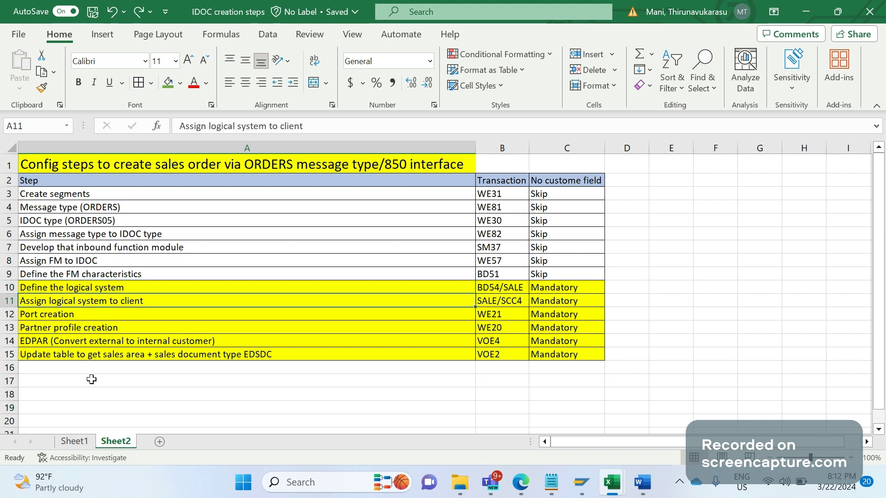
pyautogui.click(129, 387)
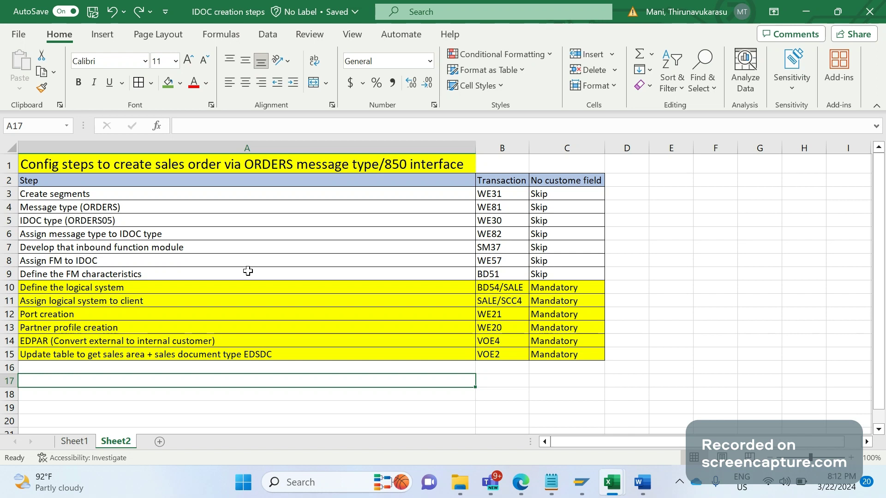
pyautogui.click(664, 256)
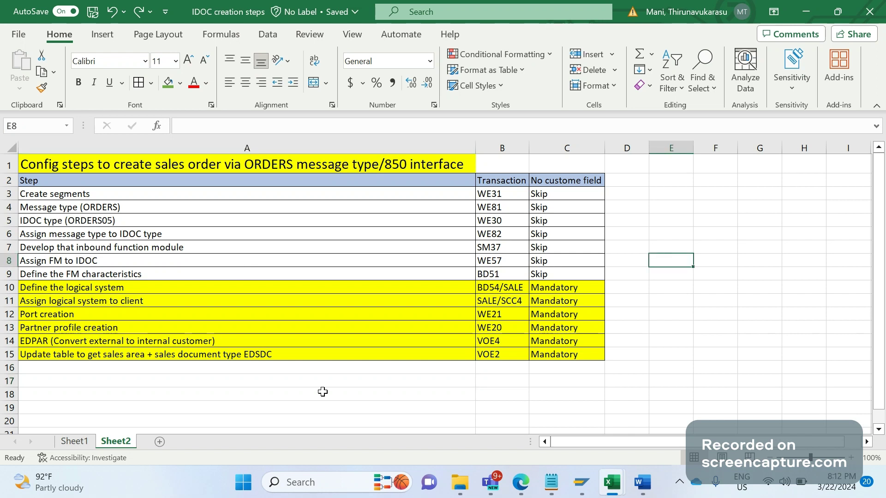